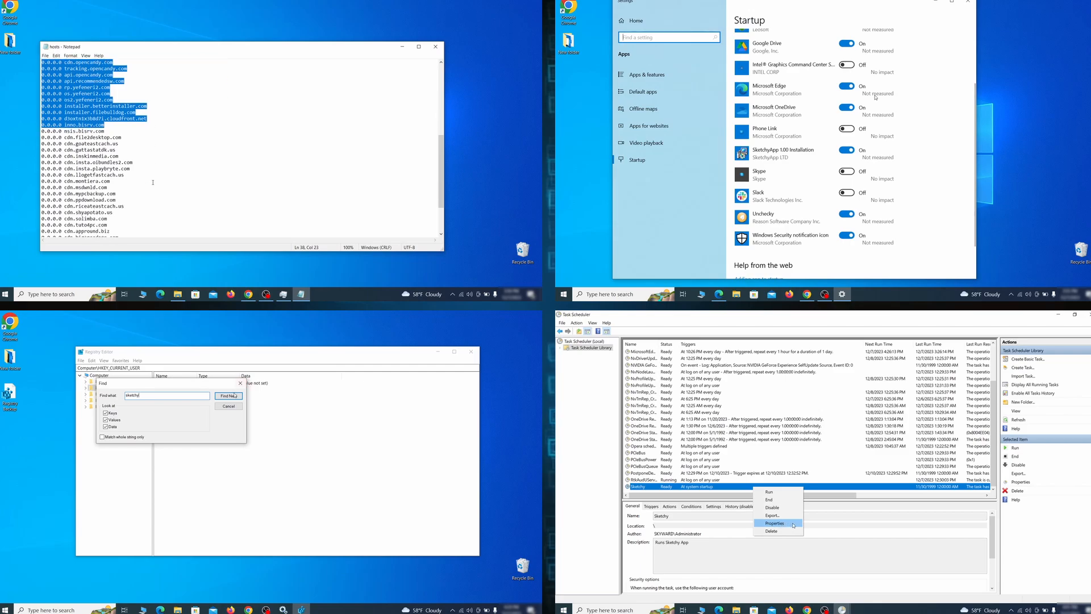
pyautogui.click(228, 396)
pyautogui.click(774, 524)
pyautogui.scroll(-2, 876, 97)
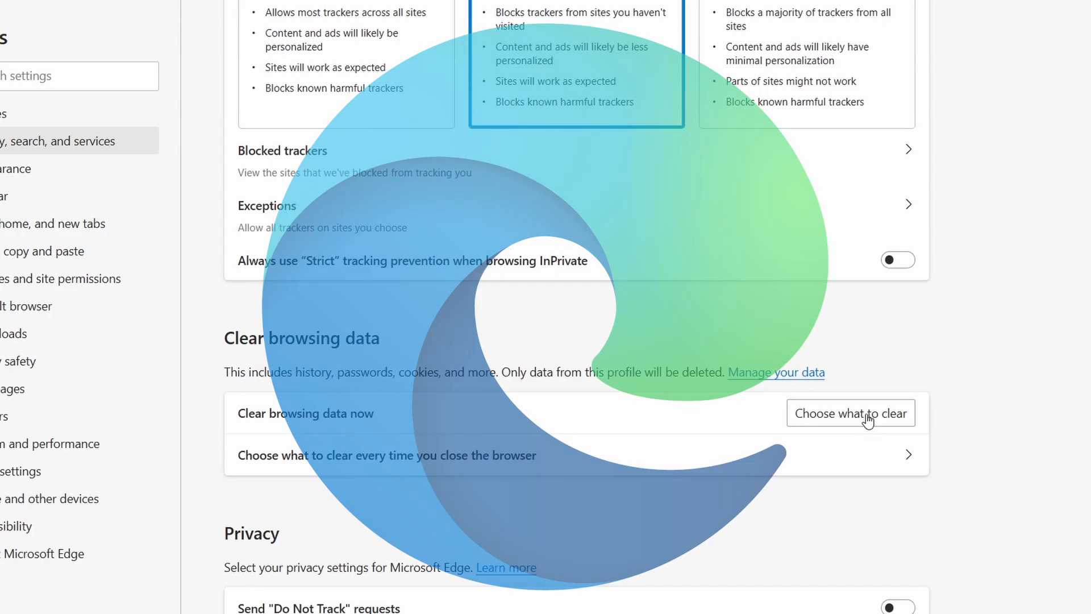
pyautogui.click(869, 418)
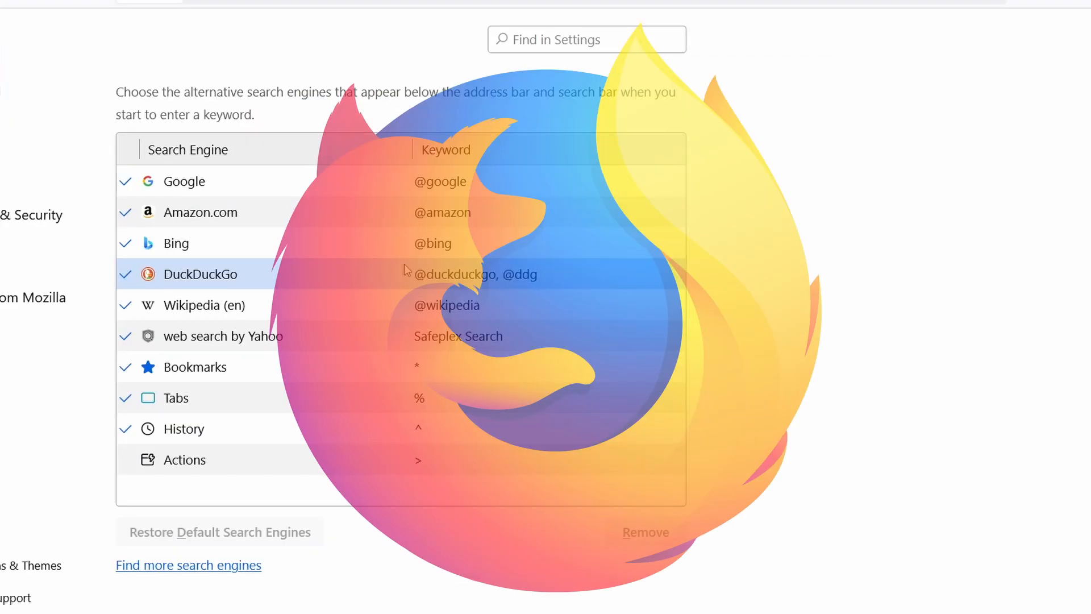
pyautogui.click(306, 253)
pyautogui.click(308, 275)
pyautogui.click(309, 306)
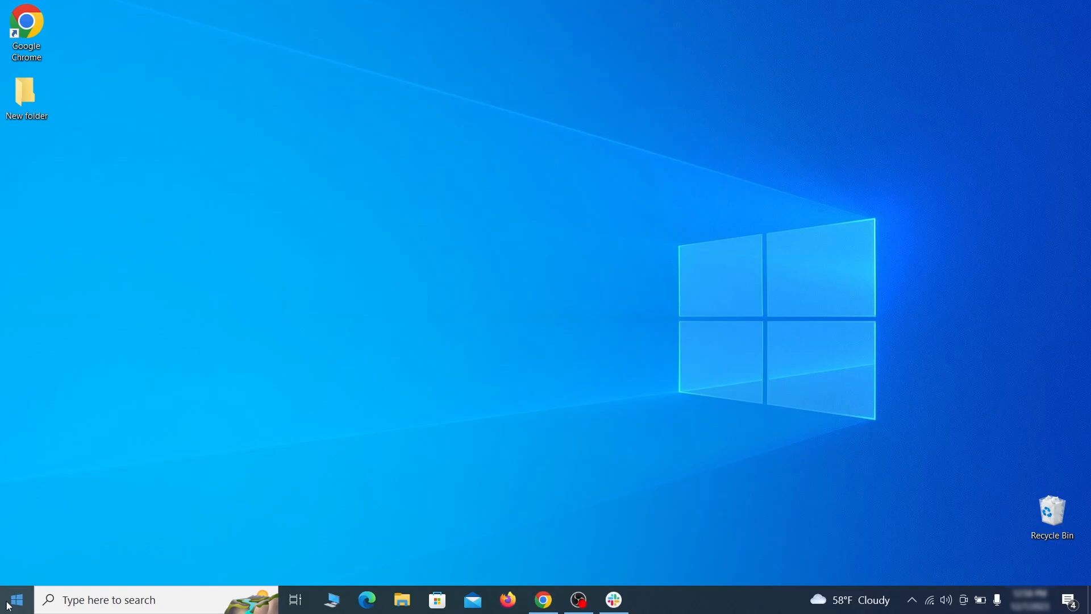
# - Open the Recovery page of Update & Security in Windows 10 Settings and restart the PC into Advanced startup
pyautogui.click(9, 609)
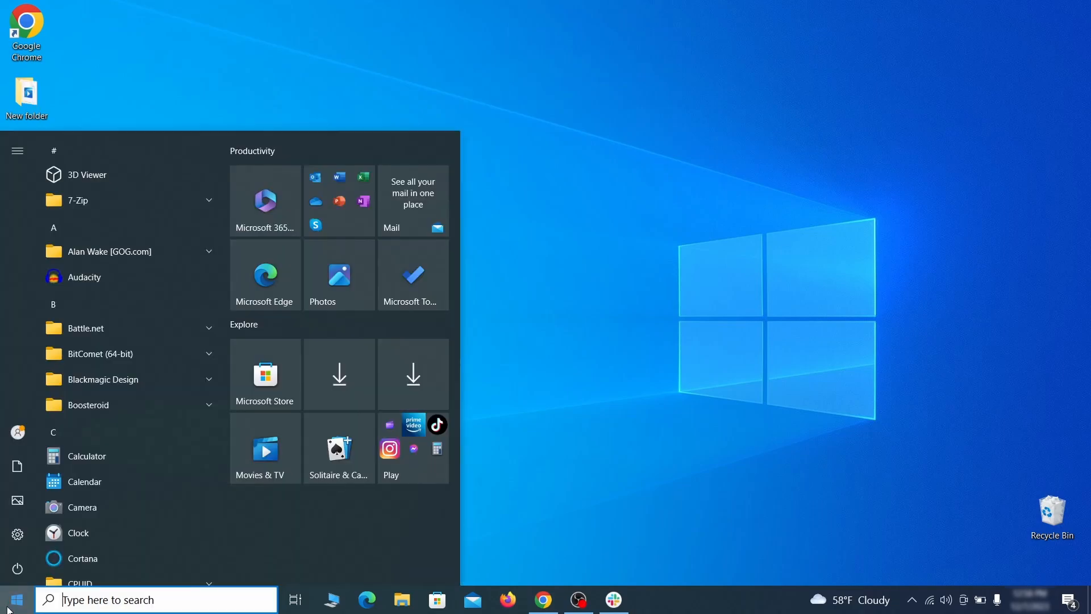
pyautogui.click(19, 532)
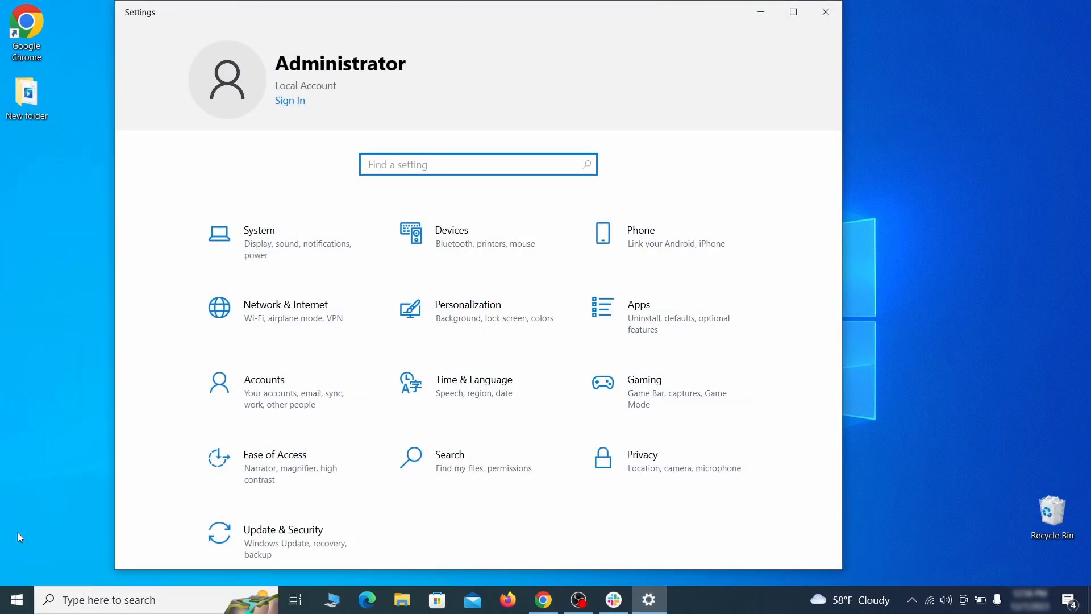
pyautogui.click(320, 535)
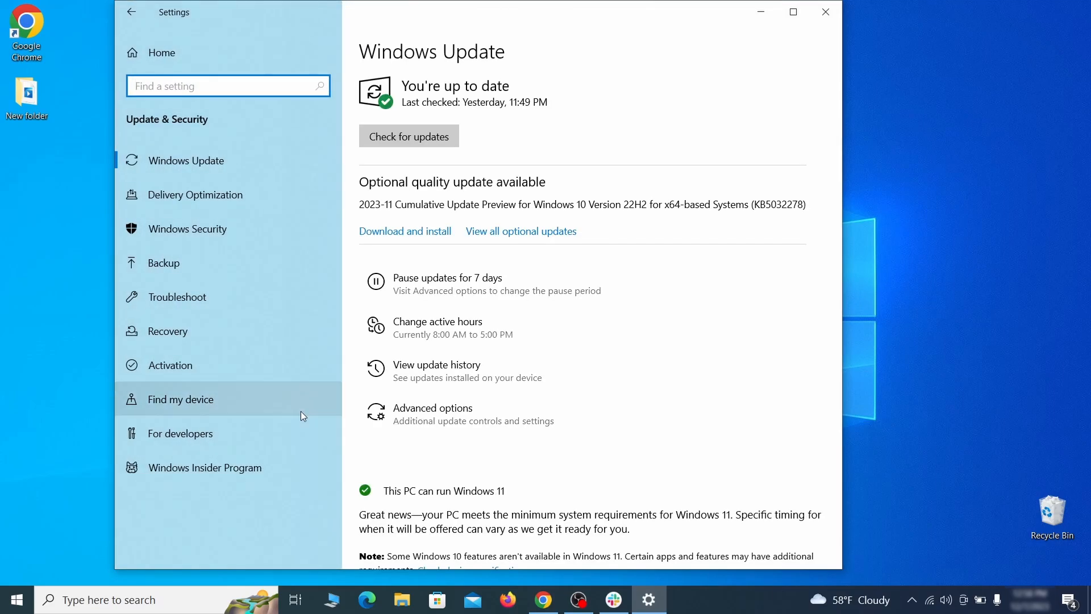
pyautogui.click(264, 332)
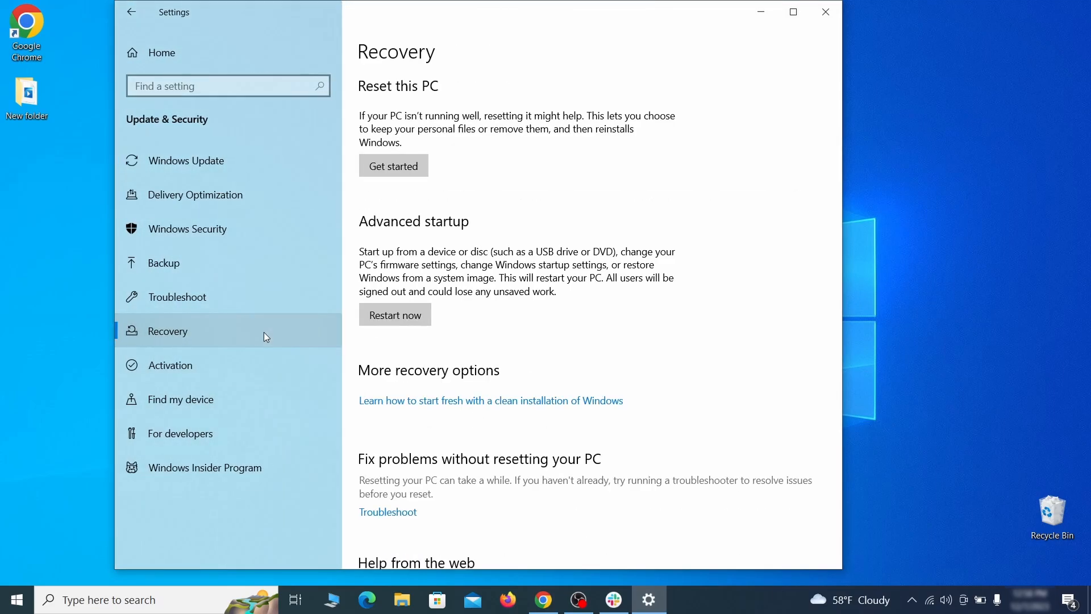
pyautogui.click(428, 328)
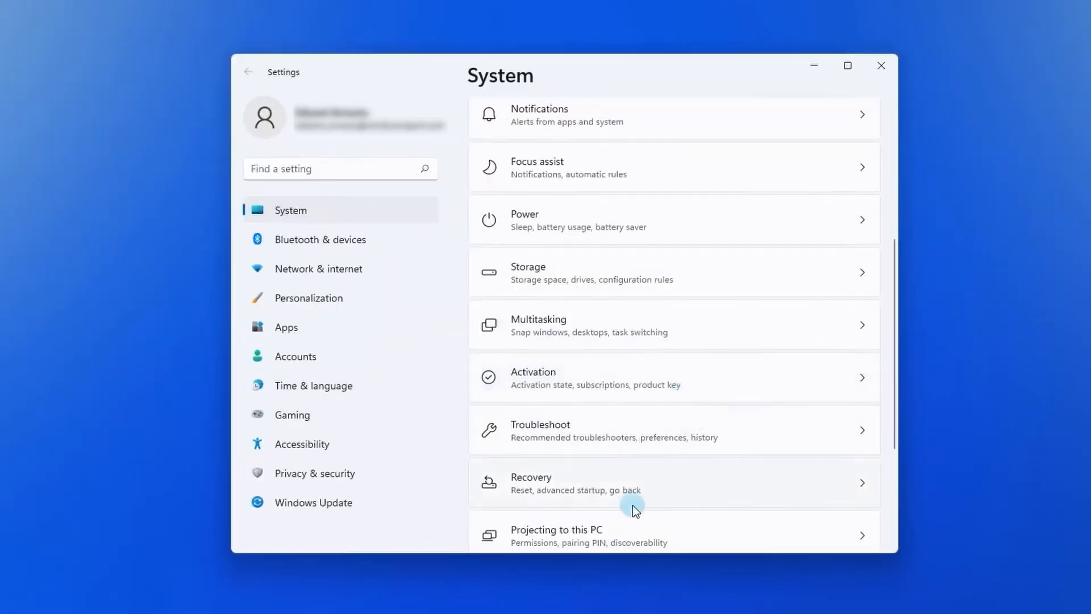
# - Open the Recovery page of System settings in Windows 11 and restart the device through Advanced startup
pyautogui.click(617, 483)
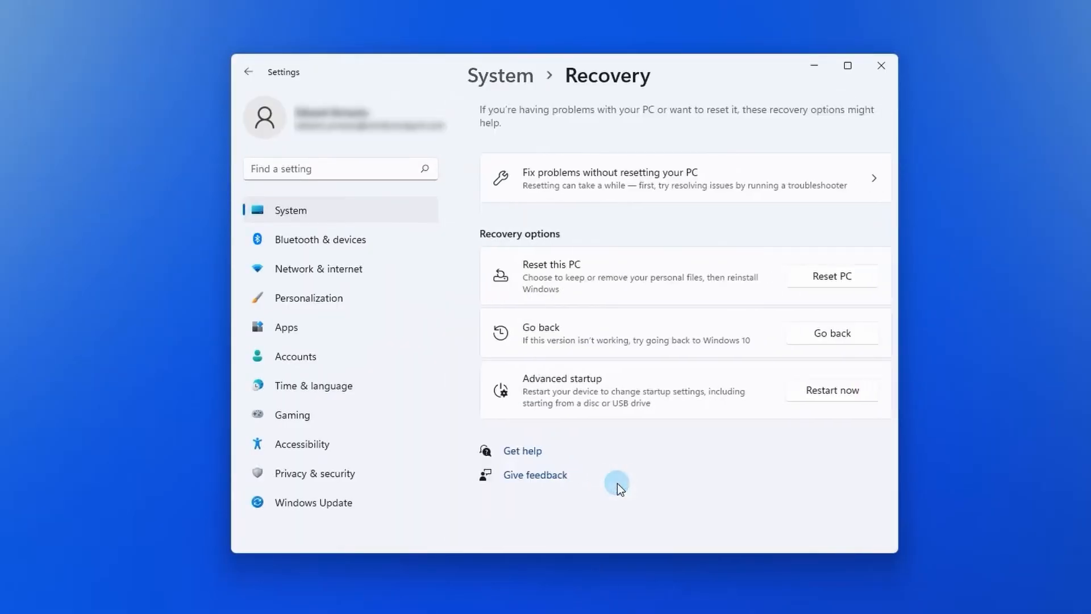
pyautogui.click(807, 396)
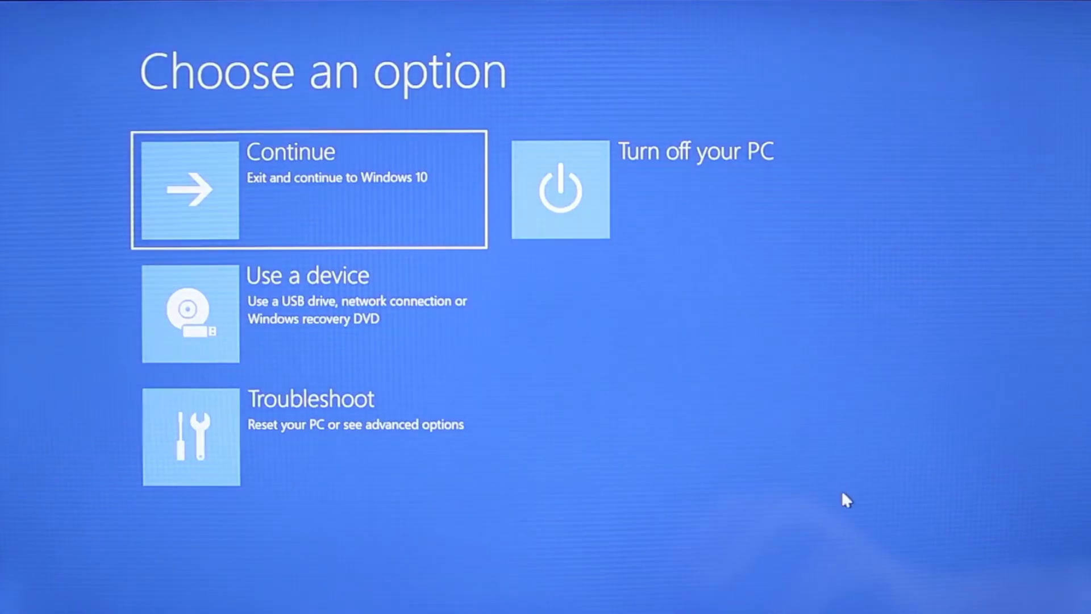
# - Open Start-up Settings from the Troubleshoot advanced recovery options and restart the PC to change Windows' start-up behaviour
pyautogui.click(340, 455)
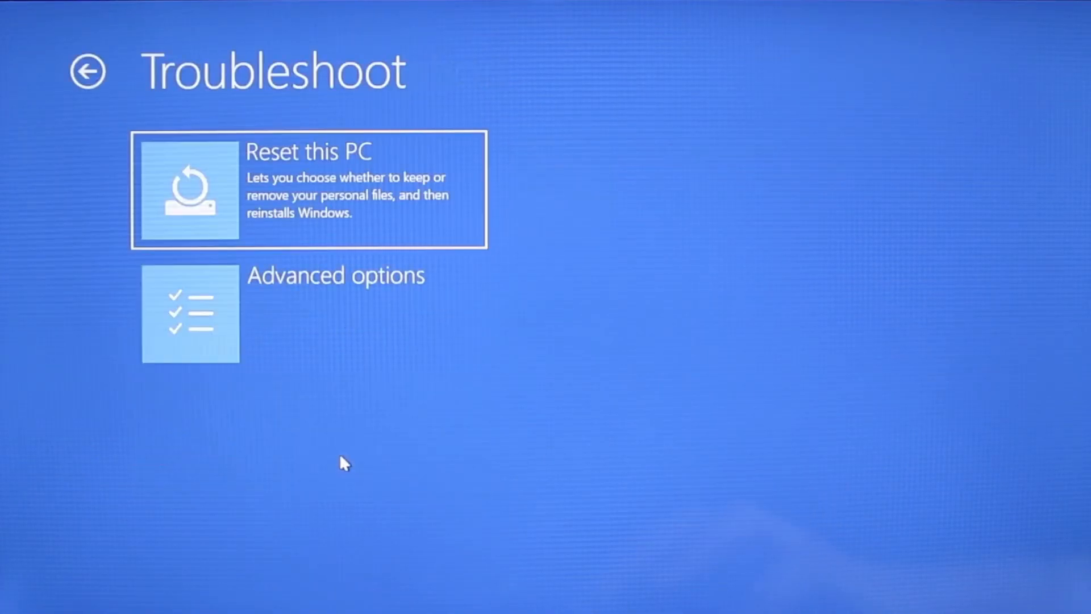
pyautogui.click(343, 319)
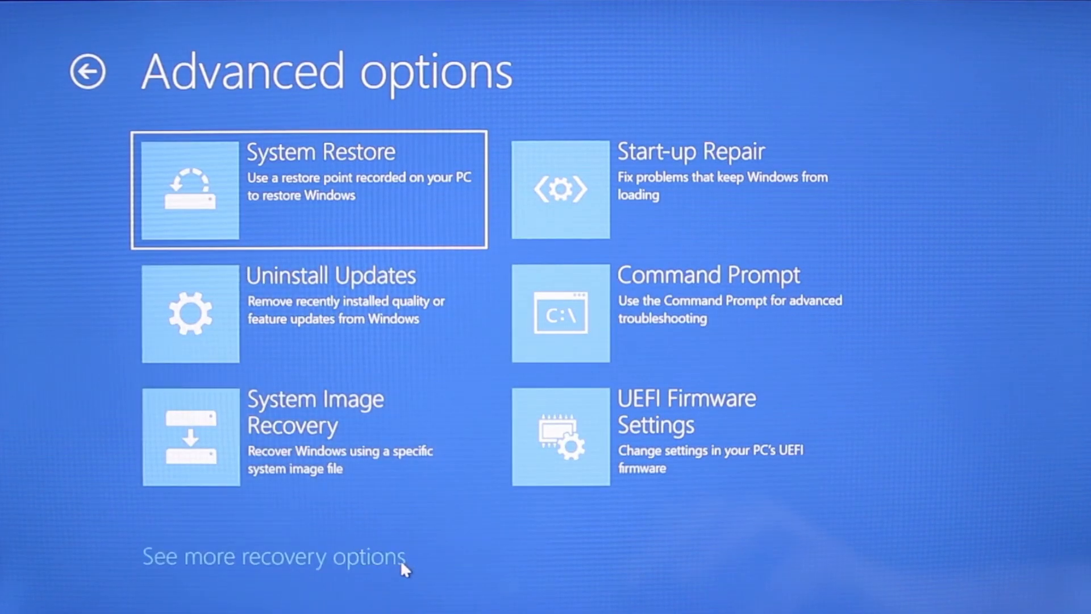
pyautogui.click(400, 559)
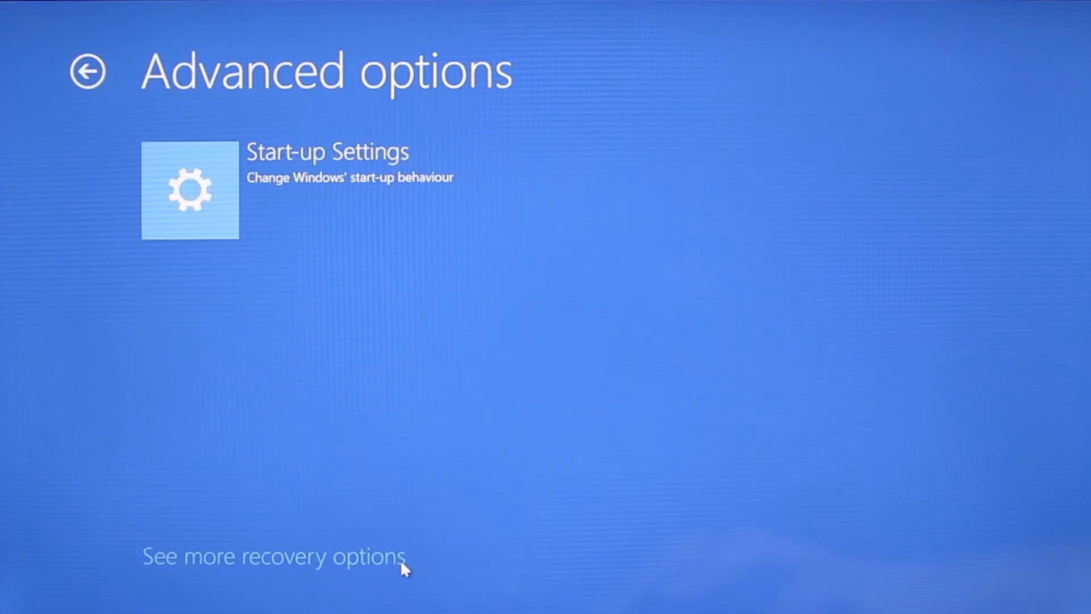
pyautogui.click(295, 176)
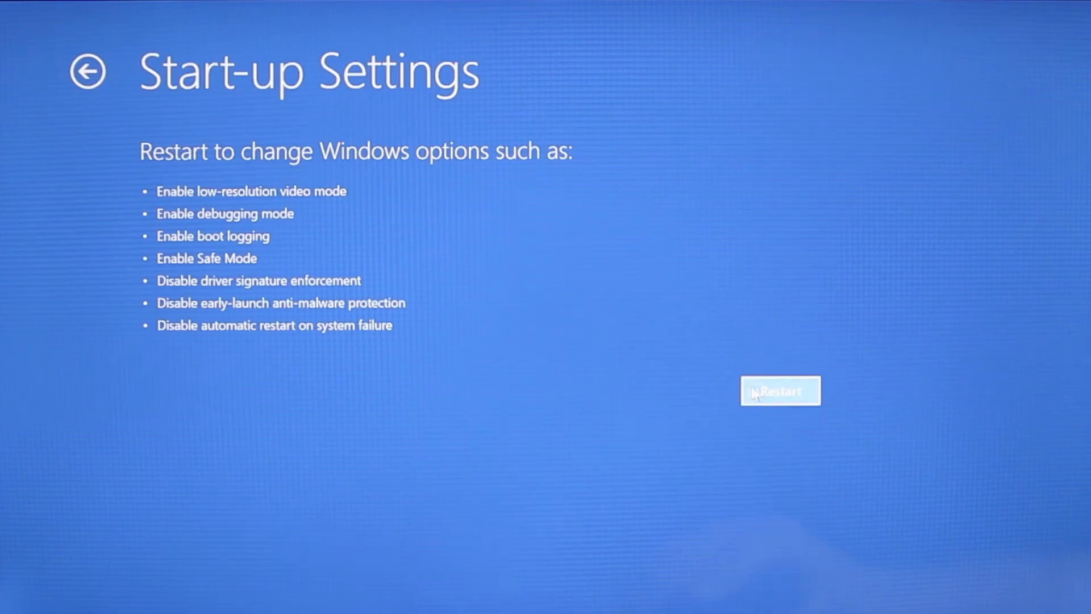
pyautogui.click(780, 391)
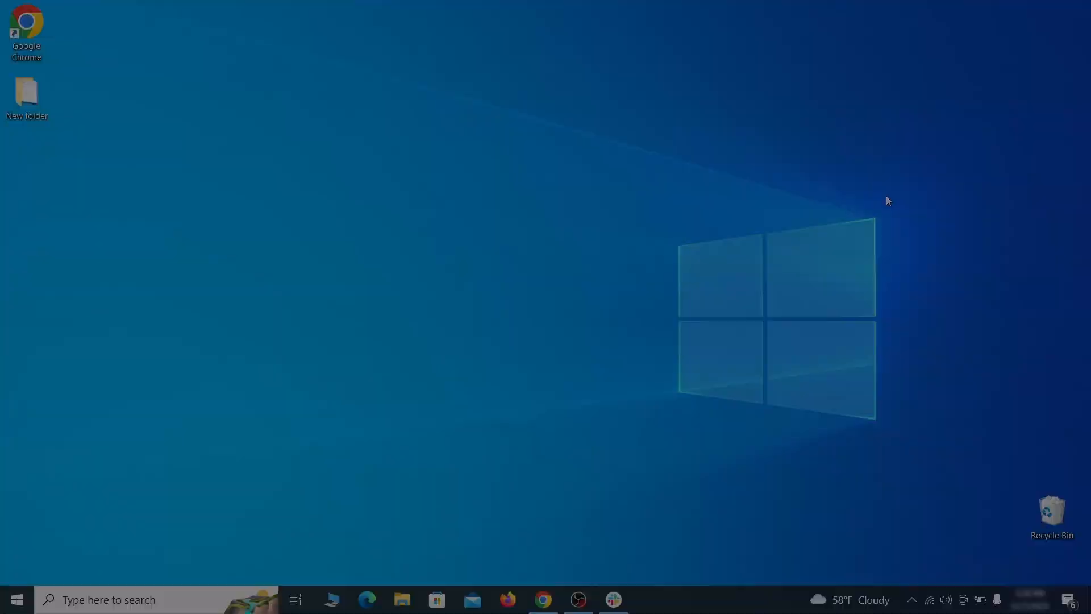
# - Open the Apps & features settings and sort the installed apps by install date
pyautogui.press('super')
pyautogui.write('apps &')
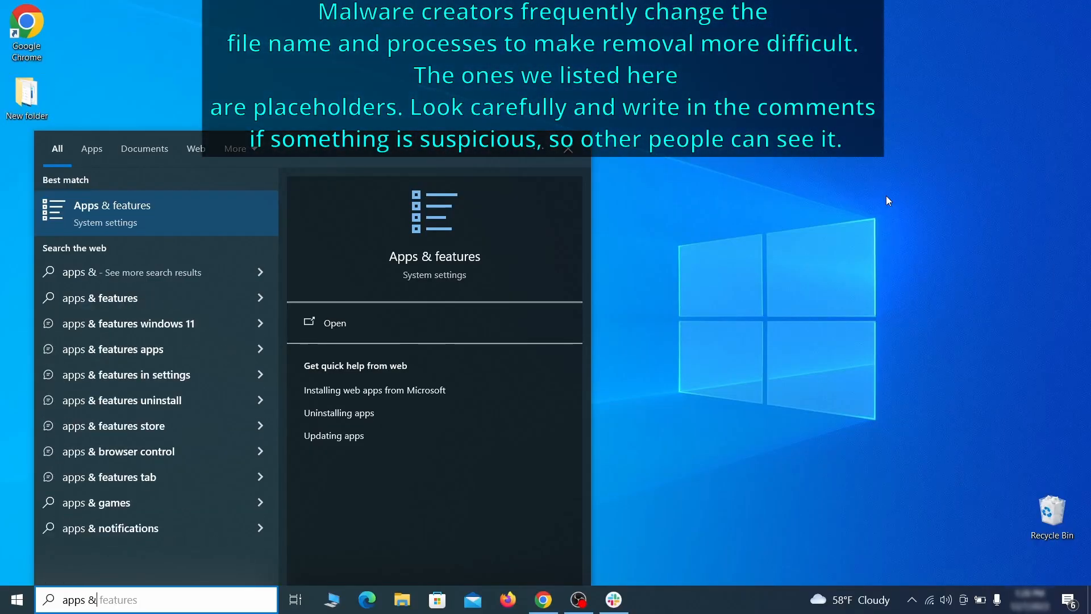
pyautogui.write(' features')
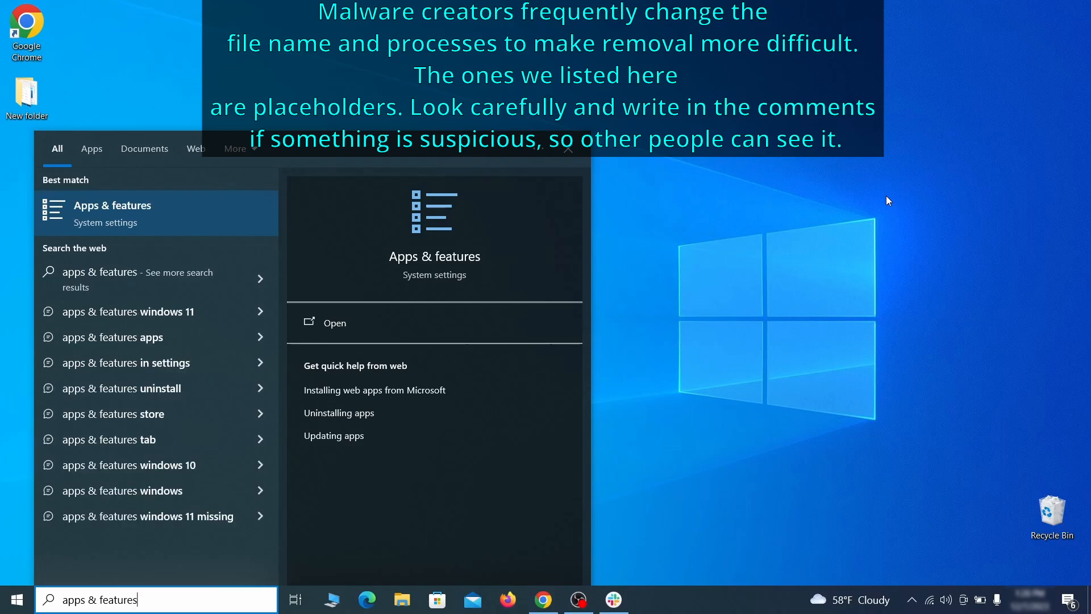
pyautogui.press('Return')
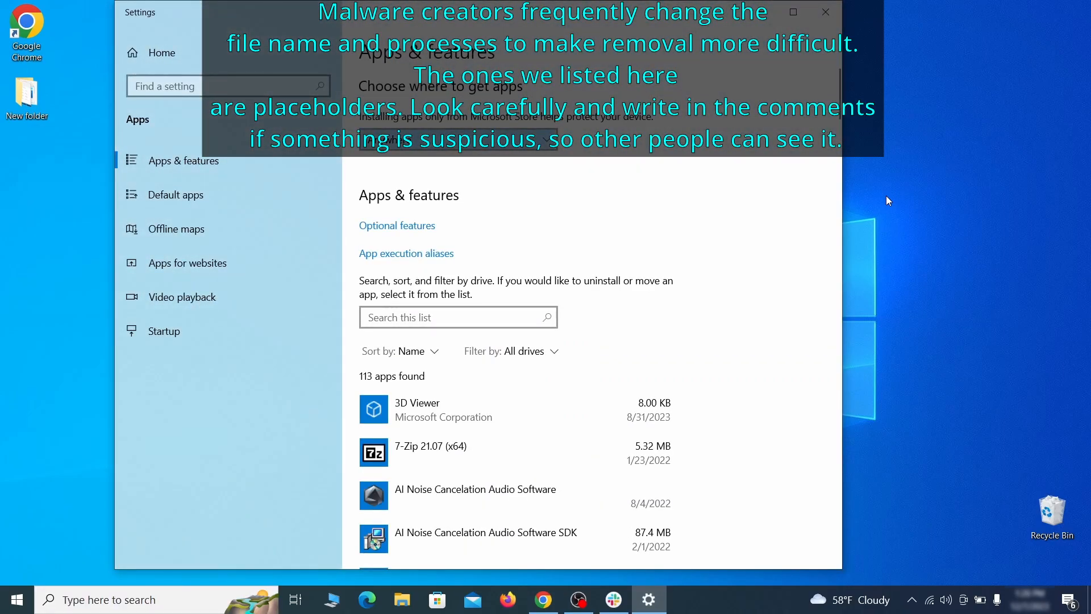
pyautogui.click(431, 352)
pyautogui.click(410, 425)
pyautogui.scroll(-2, 616, 357)
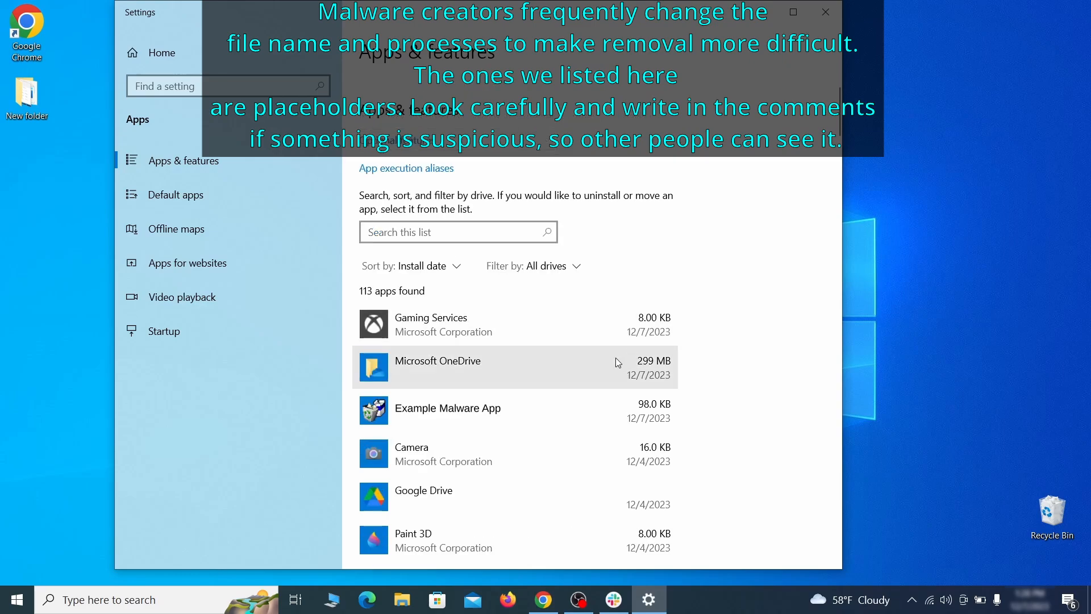
# - Uninstall Example Malware App and close the Settings window
pyautogui.click(557, 405)
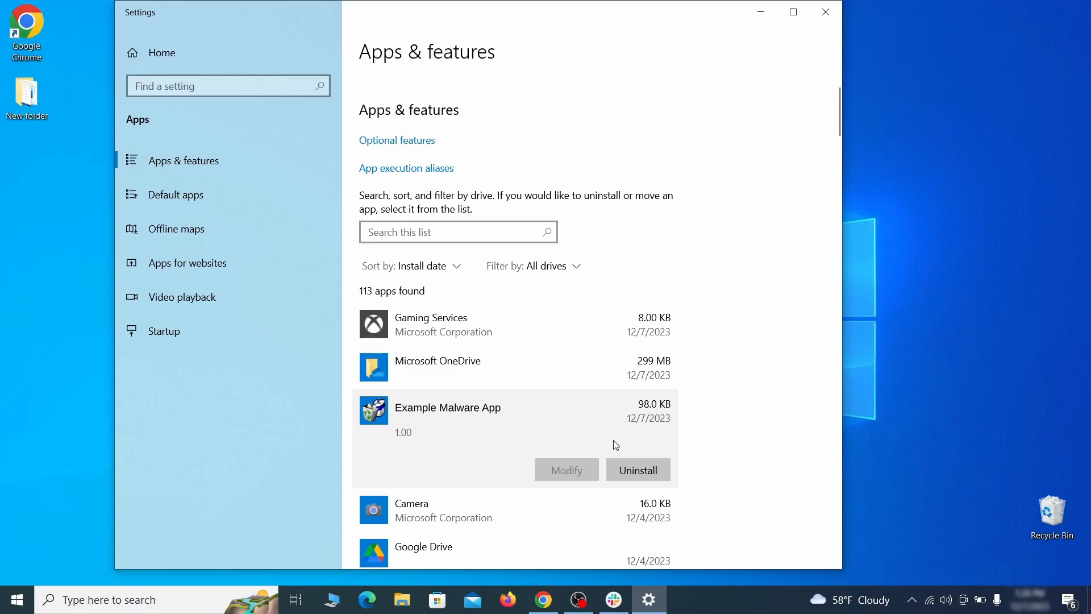
pyautogui.click(652, 472)
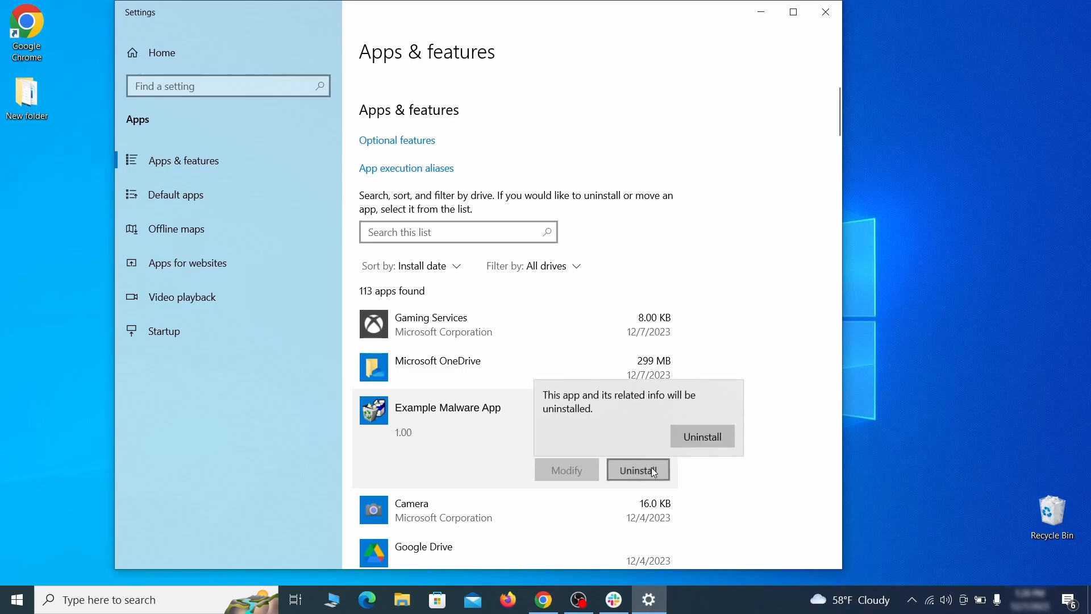
pyautogui.click(717, 439)
pyautogui.click(627, 428)
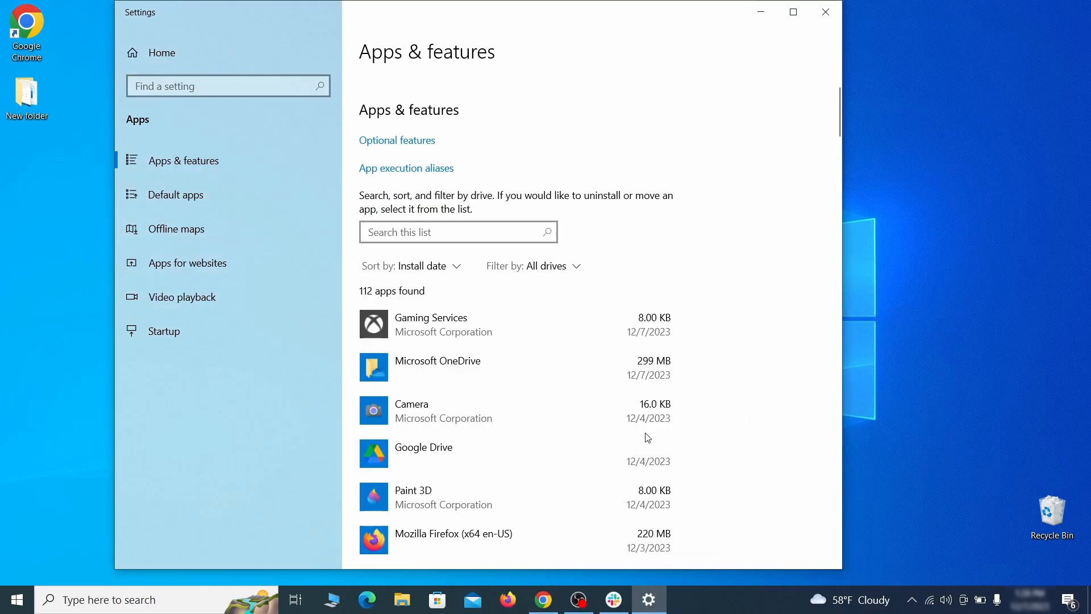
pyautogui.click(825, 12)
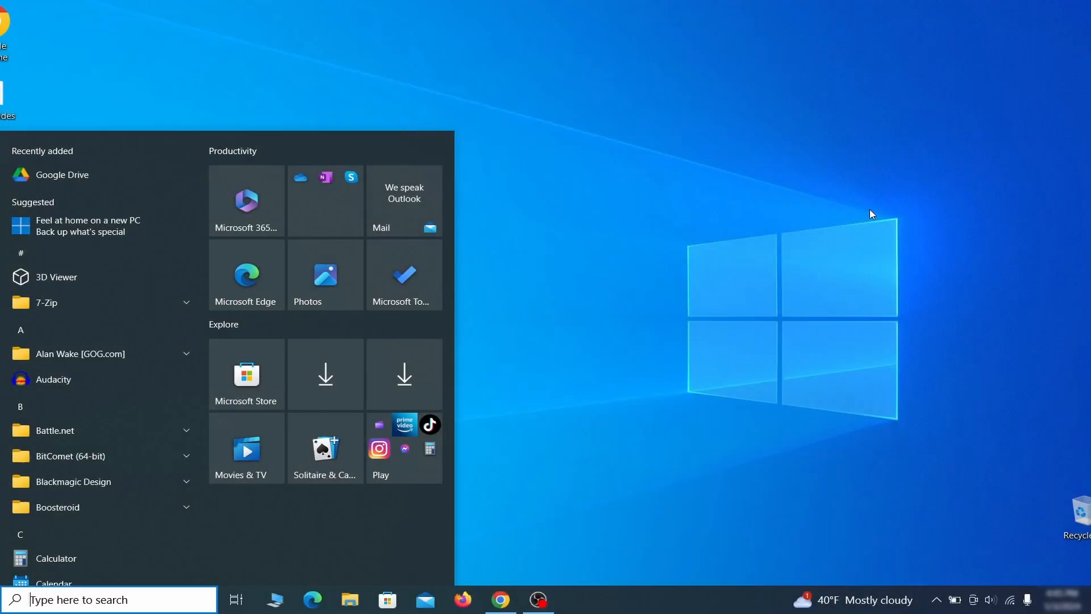
# - Open the restore point settings and turn on system protection for Local Disk (C:) with a maximum disk usage of 4%
pyautogui.write('create a')
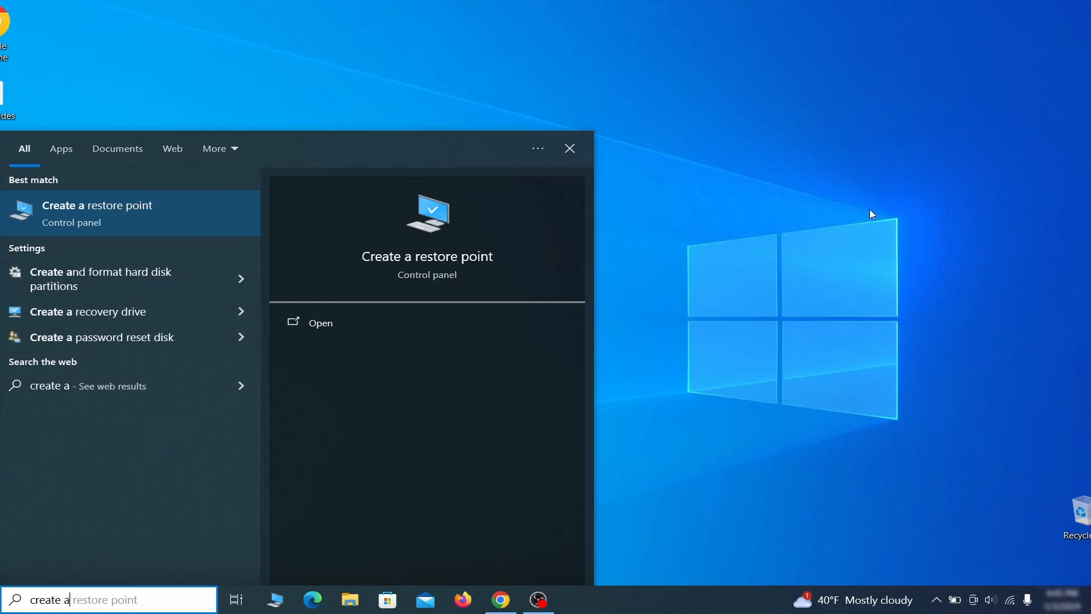
pyautogui.write(' restore point')
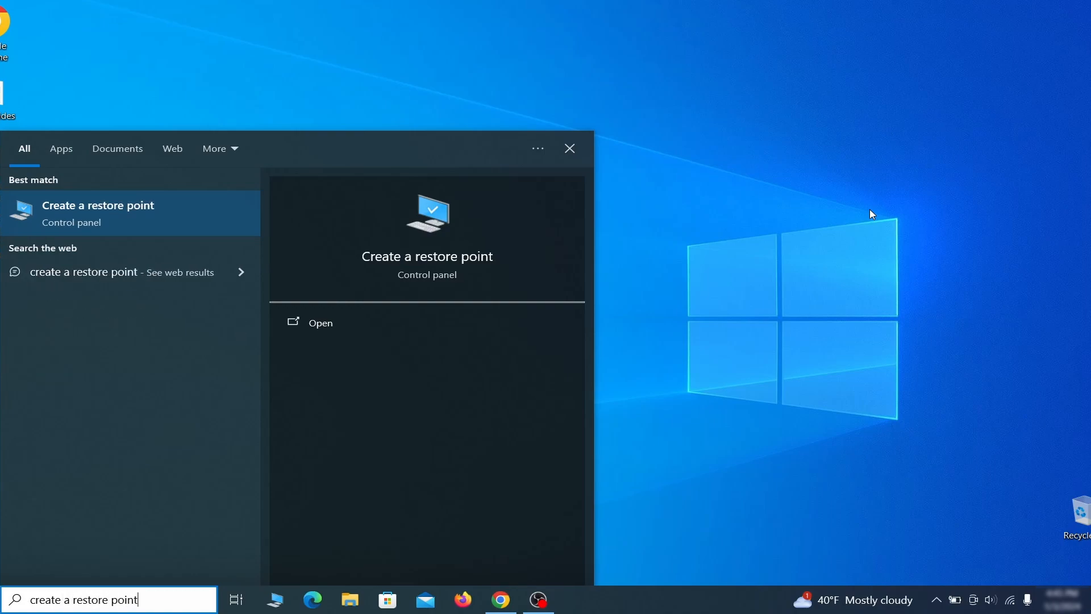
pyautogui.press('Return')
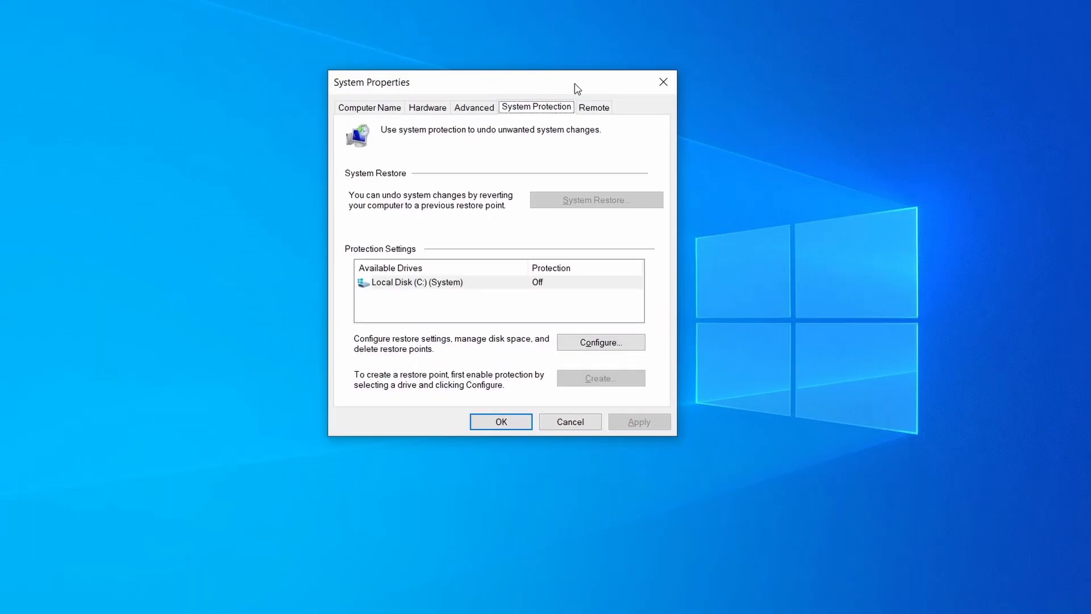
pyautogui.click(490, 287)
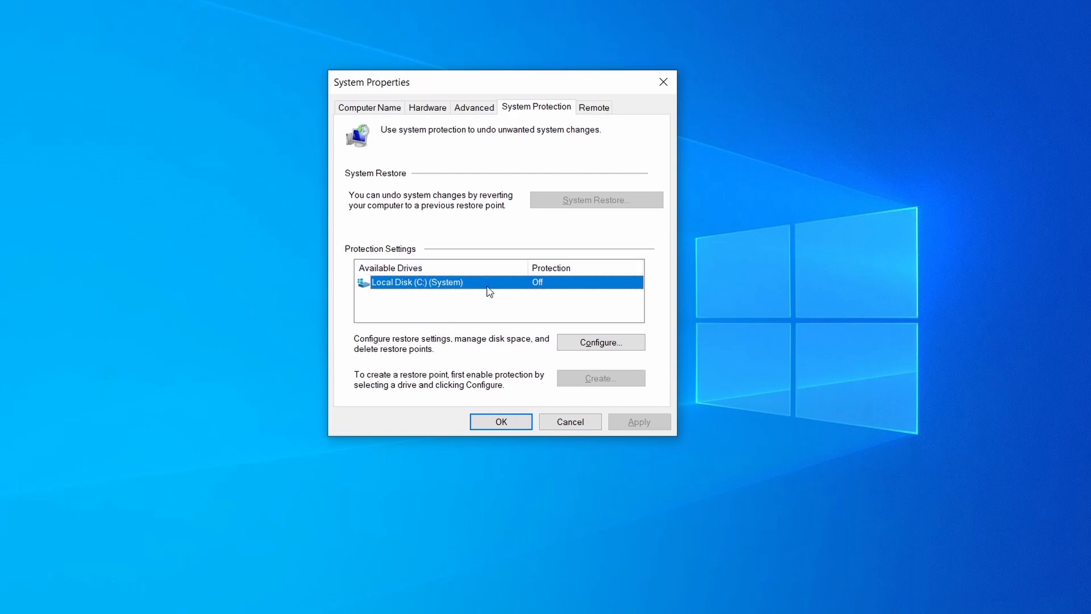
pyautogui.click(628, 343)
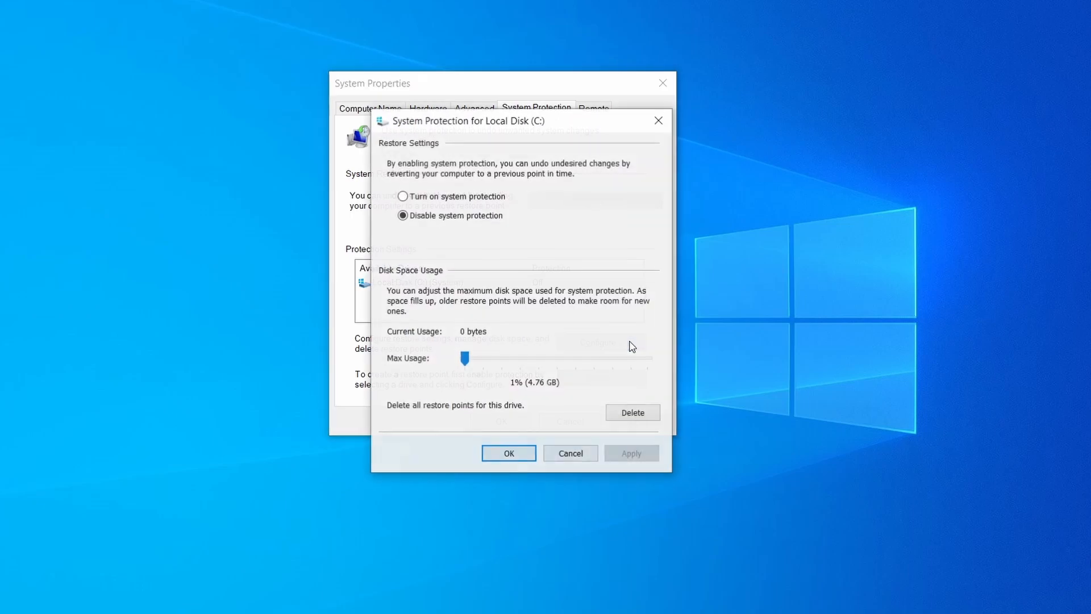
pyautogui.click(403, 196)
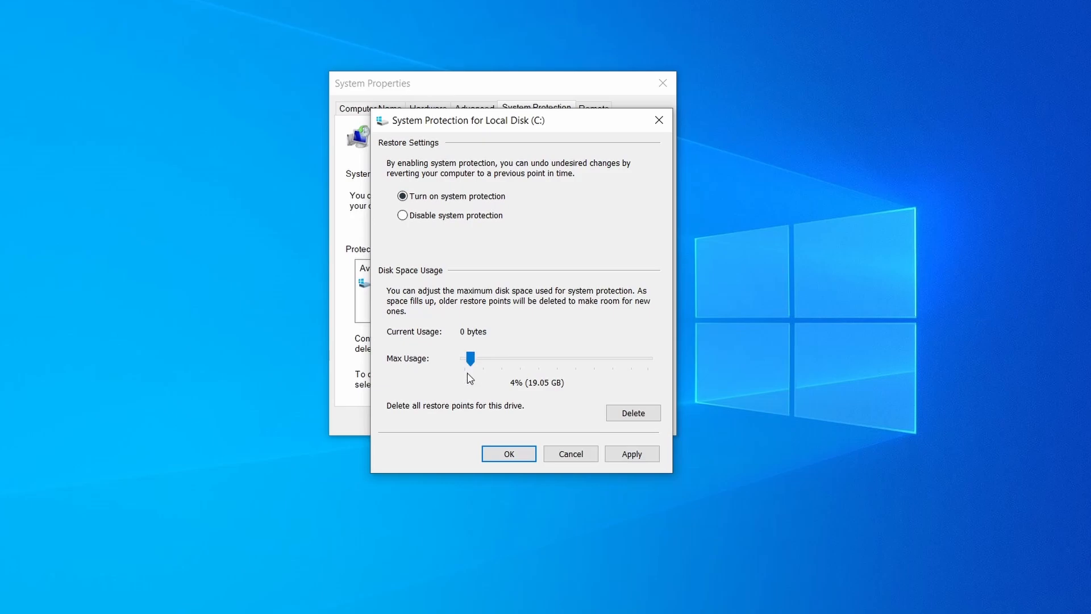
pyautogui.click(629, 453)
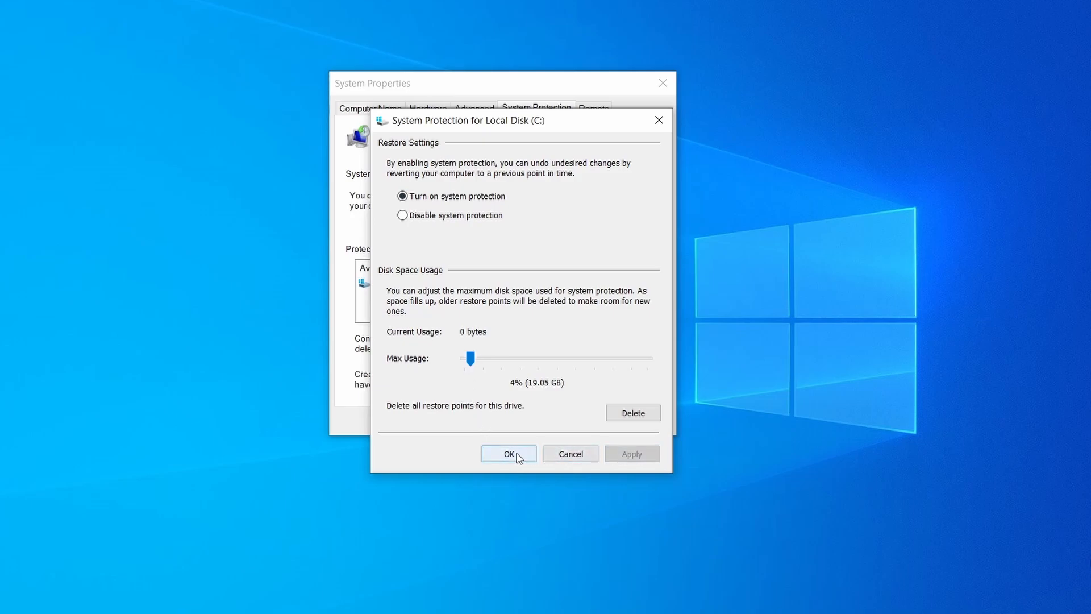
pyautogui.click(514, 454)
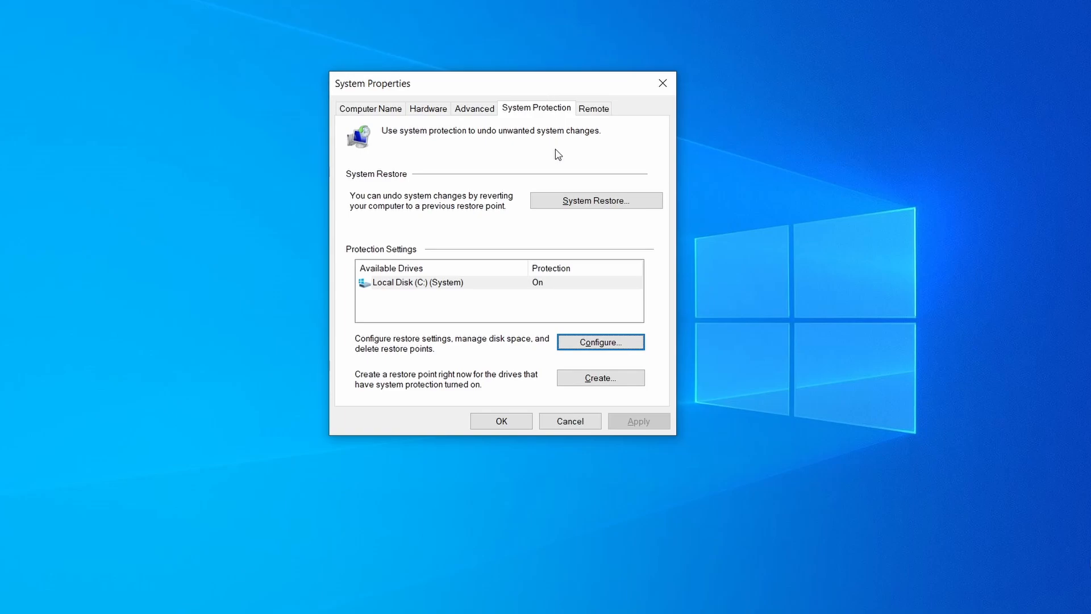
# - Create a restore point with a description beginning with "Restore"
pyautogui.click(611, 384)
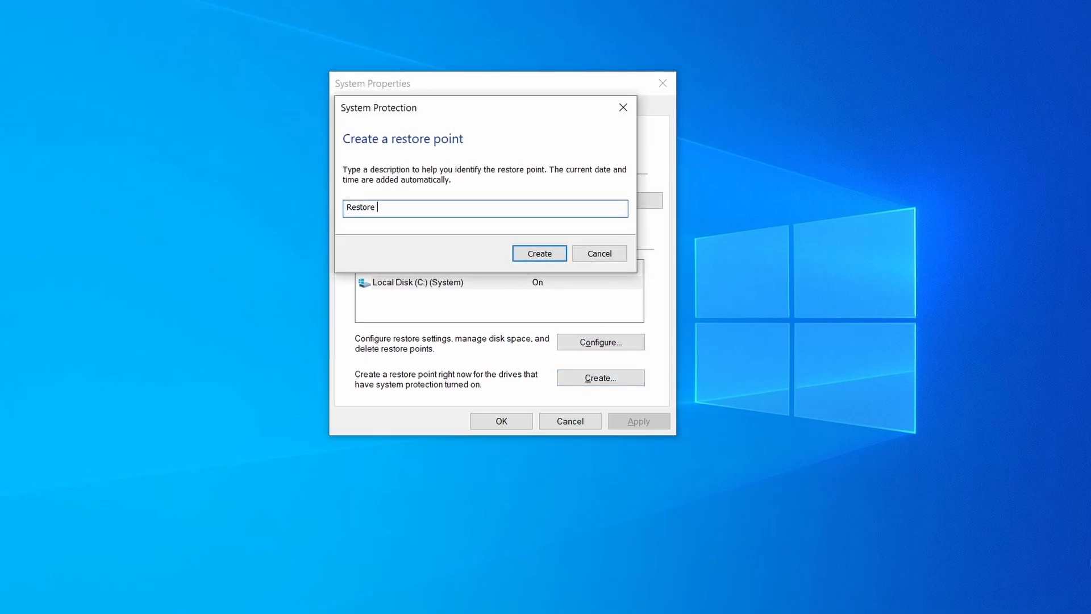
pyautogui.click(551, 251)
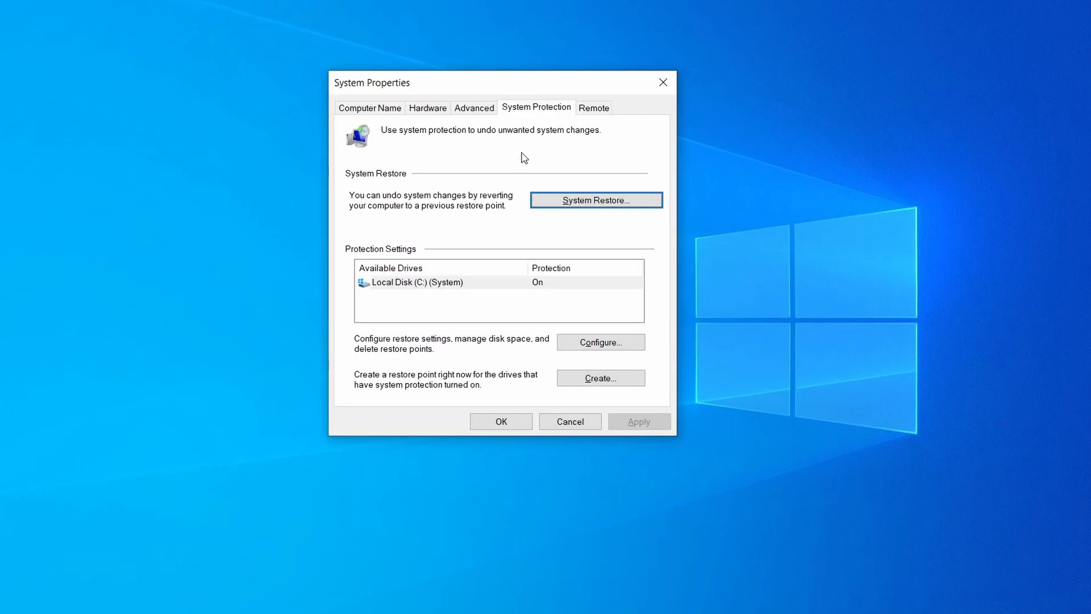
# - Start the System Restore wizard and select a restore point in its list
pyautogui.click(640, 205)
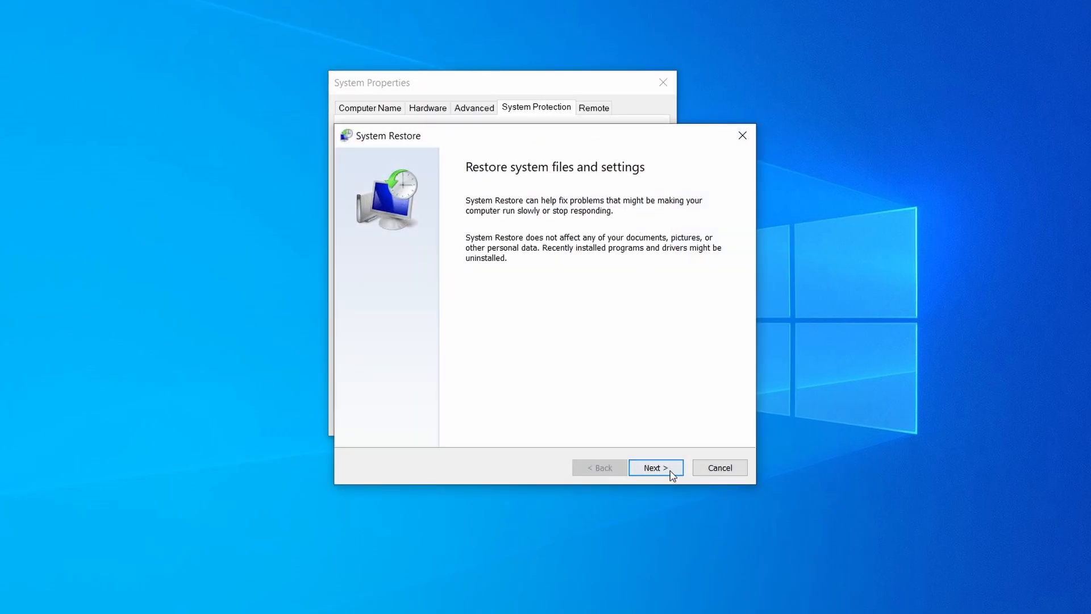
pyautogui.click(672, 475)
pyautogui.click(536, 263)
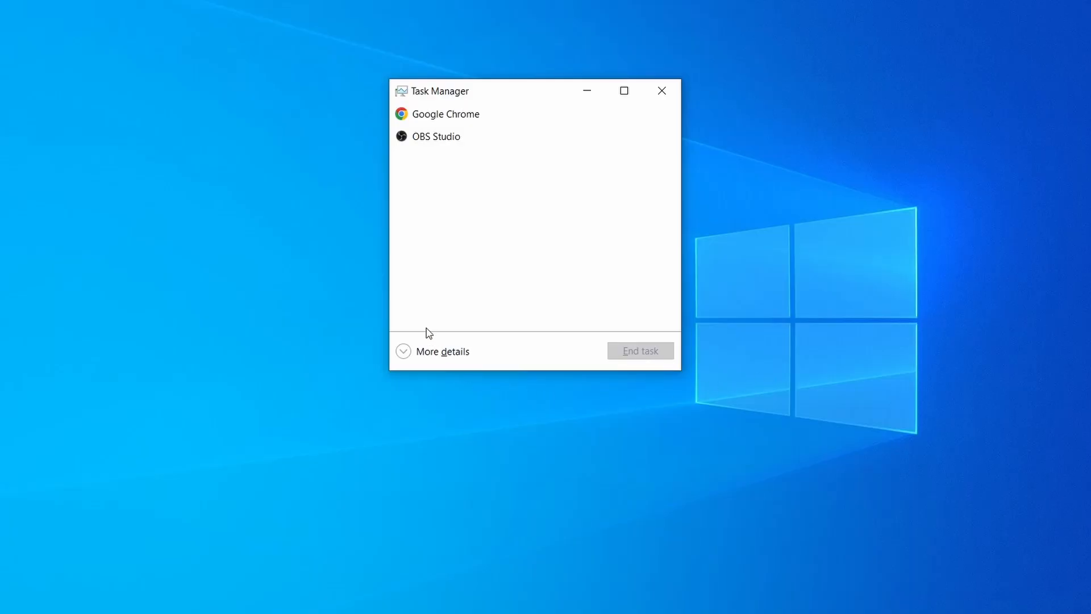
# - Expand the Task Manager details, sort the processes by CPU and by memory, and open the file location of Example Malware Process
pyautogui.click(404, 352)
pyautogui.click(537, 135)
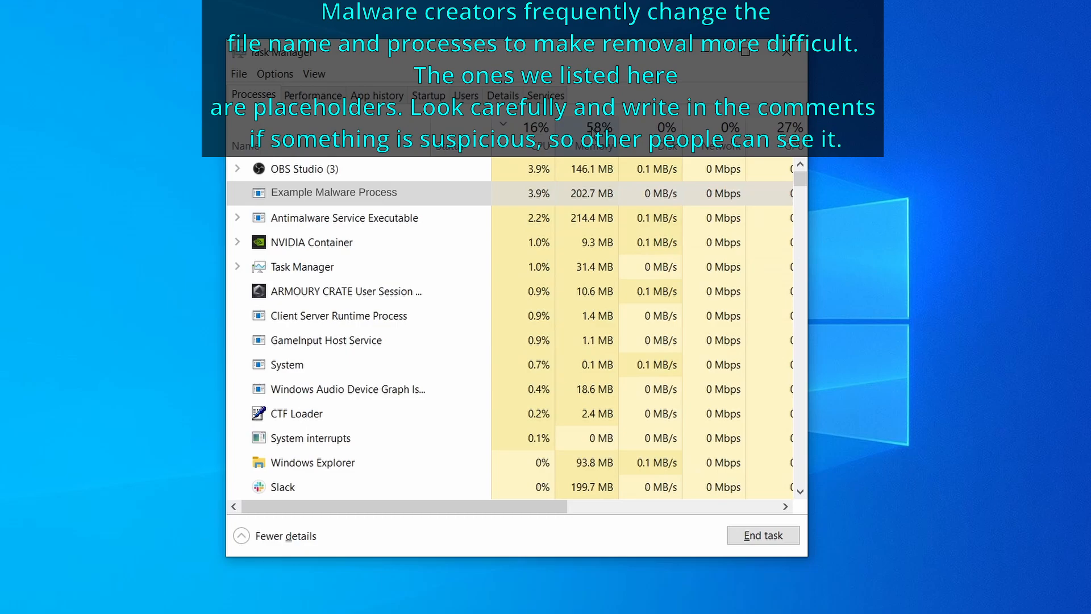
pyautogui.click(597, 136)
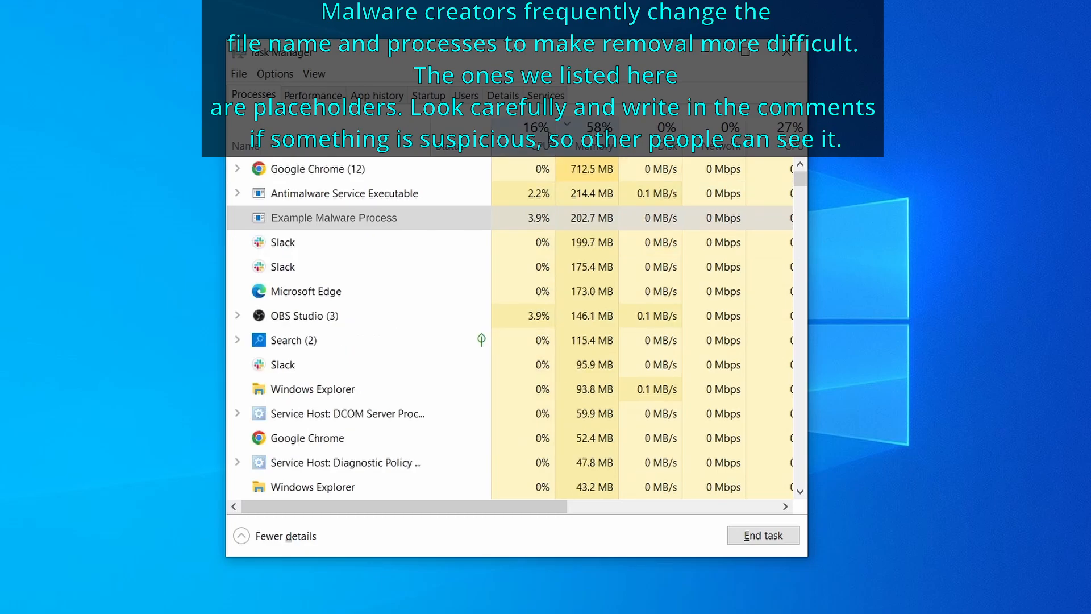
pyautogui.rightClick(521, 218)
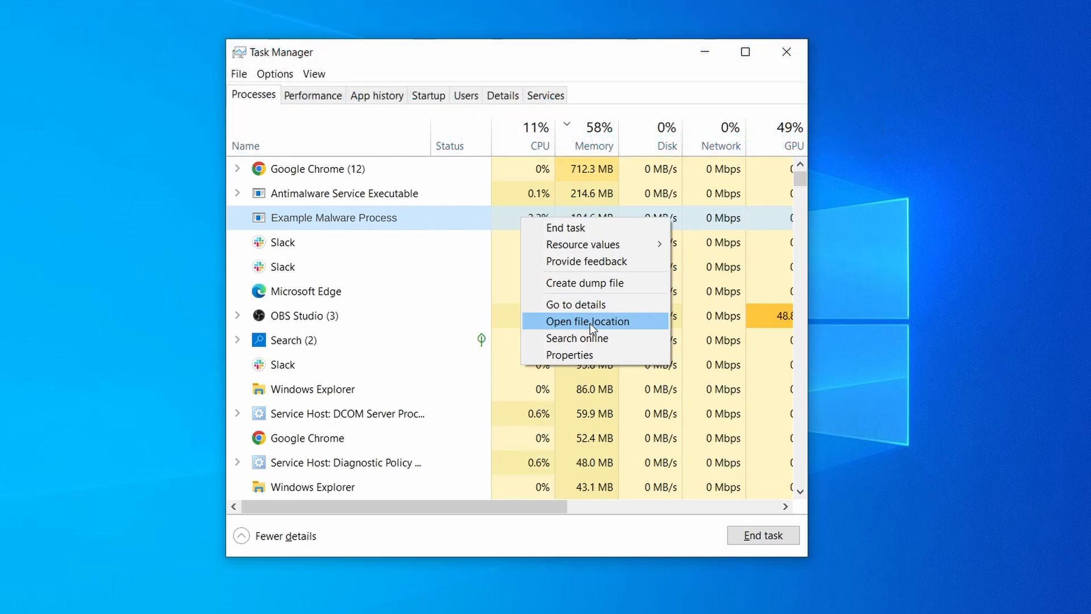
pyautogui.click(590, 323)
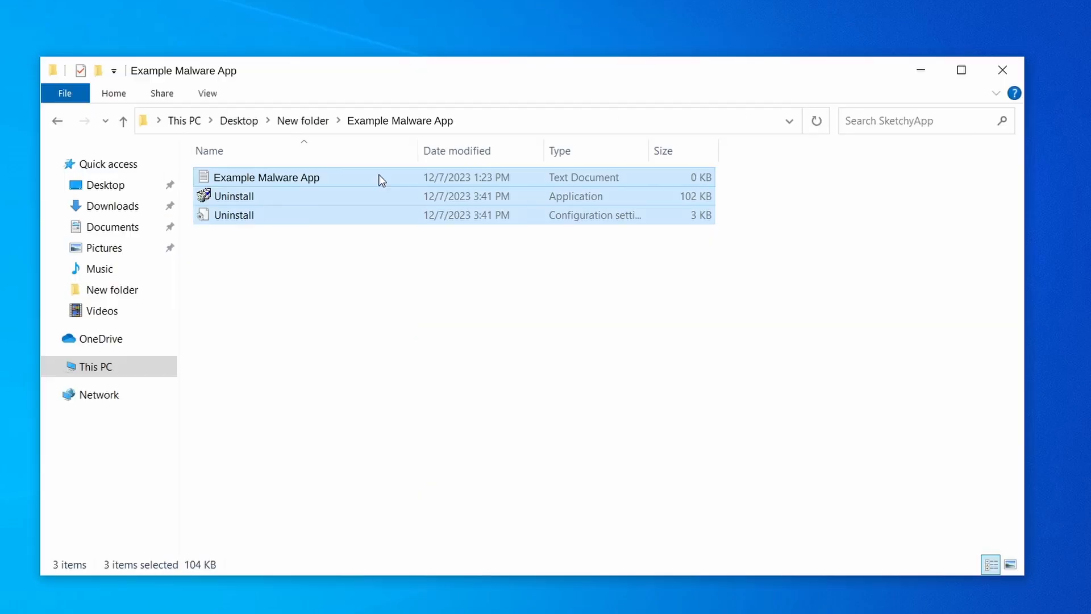
# - Delete all selected files in the Example Malware App folder and close the folder window
pyautogui.rightClick(378, 178)
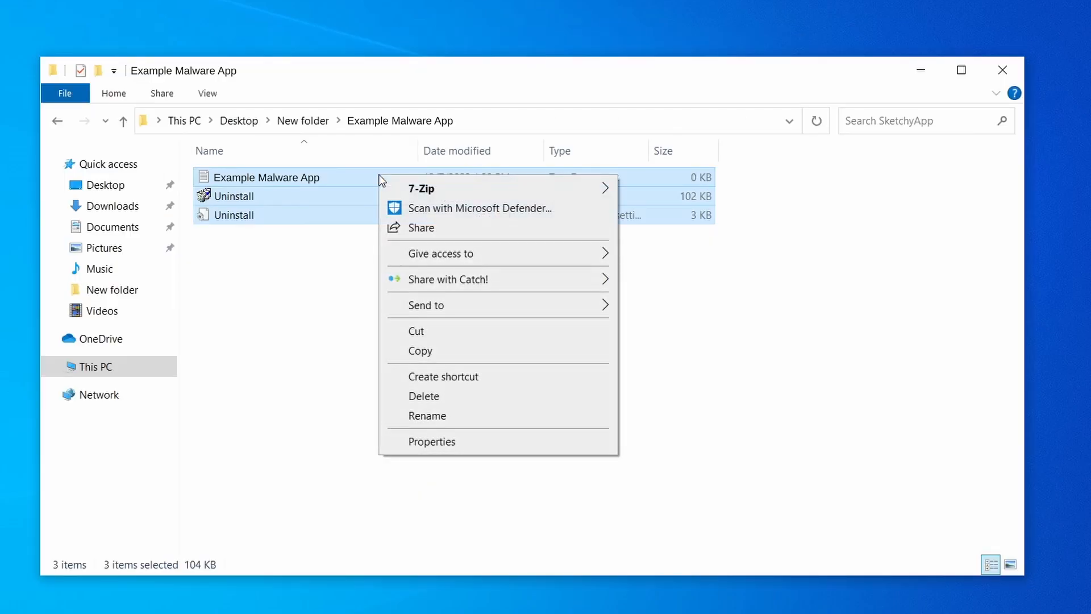
pyautogui.click(472, 392)
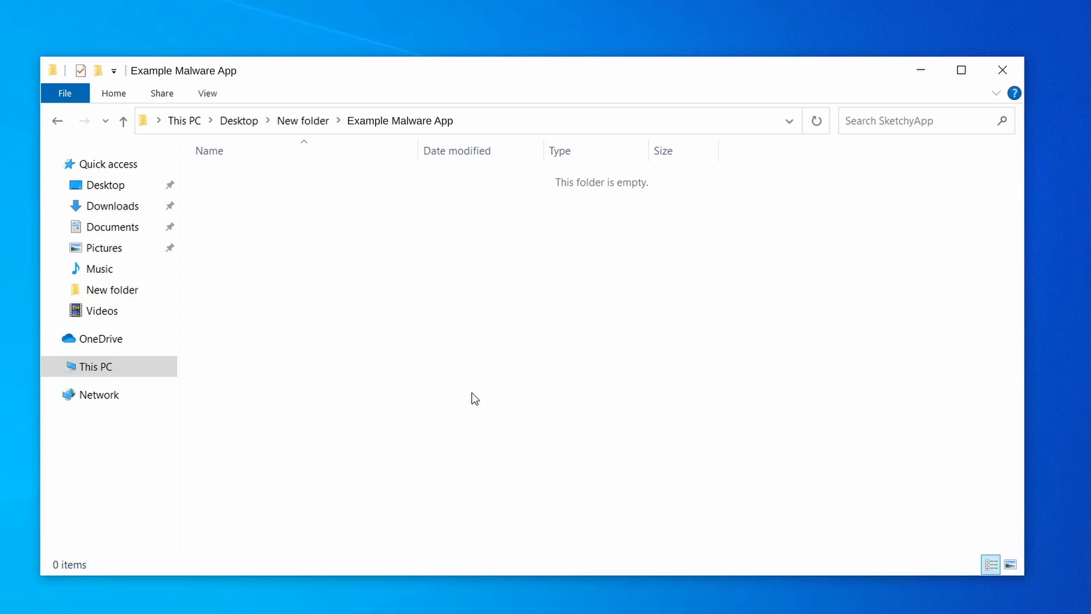
pyautogui.click(1004, 62)
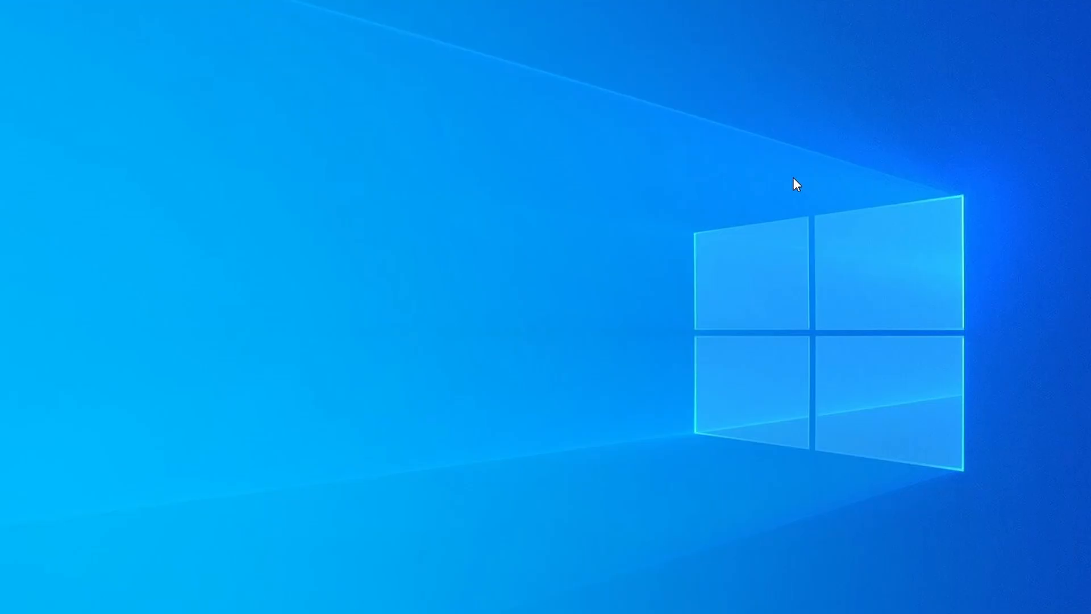
# - Reopen Task Manager, sort the processes by CPU and by memory, and open the available actions for Example Malware App
pyautogui.hotkey('ctrl', 'shift', 'Escape')
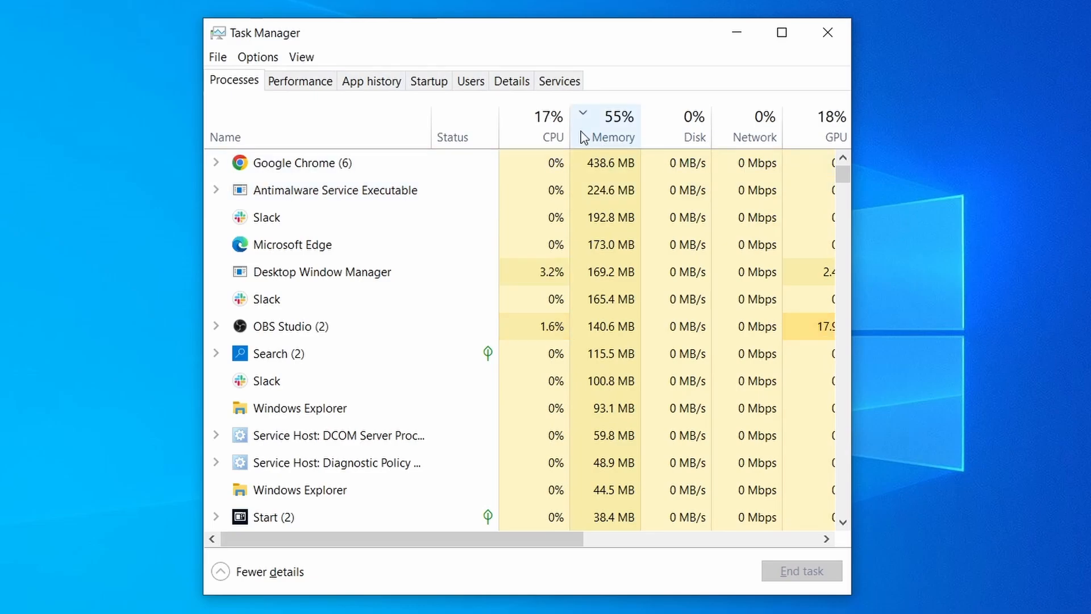
pyautogui.click(527, 133)
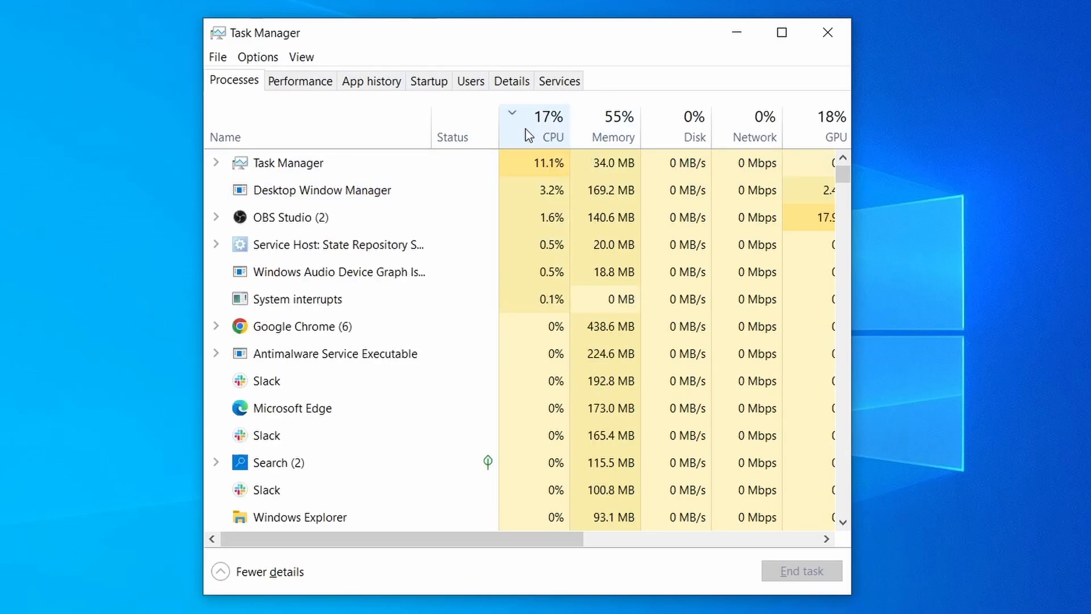
pyautogui.click(620, 125)
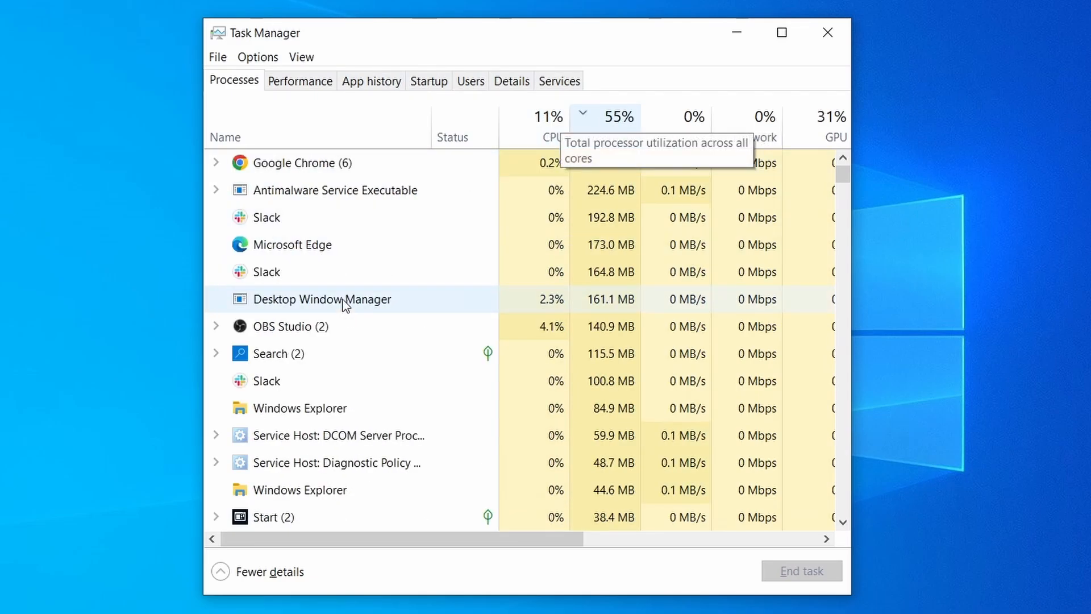
pyautogui.scroll(-2, 474, 384)
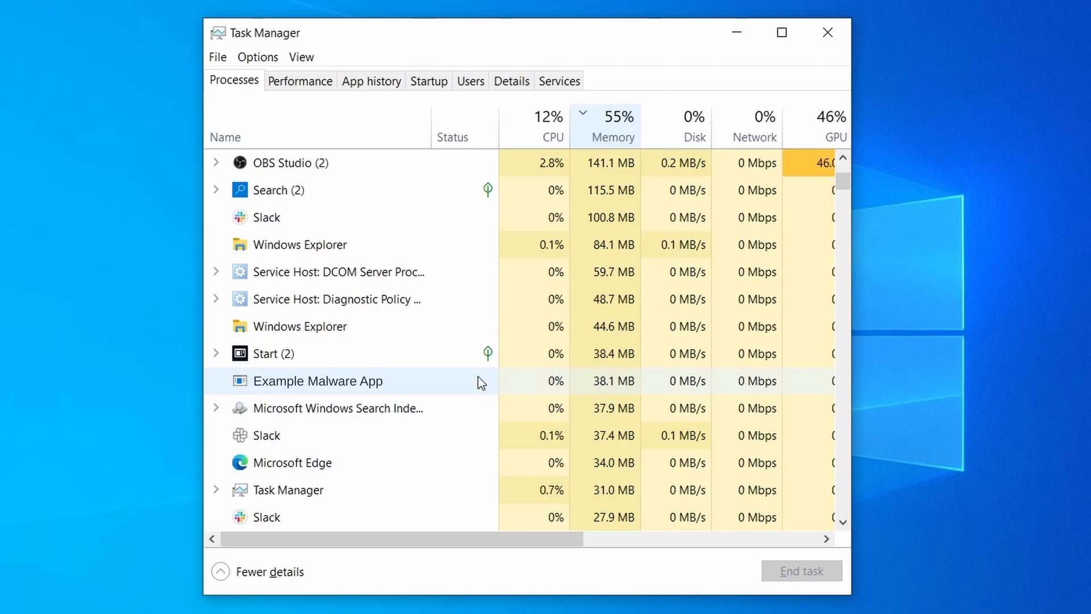
pyautogui.rightClick(479, 376)
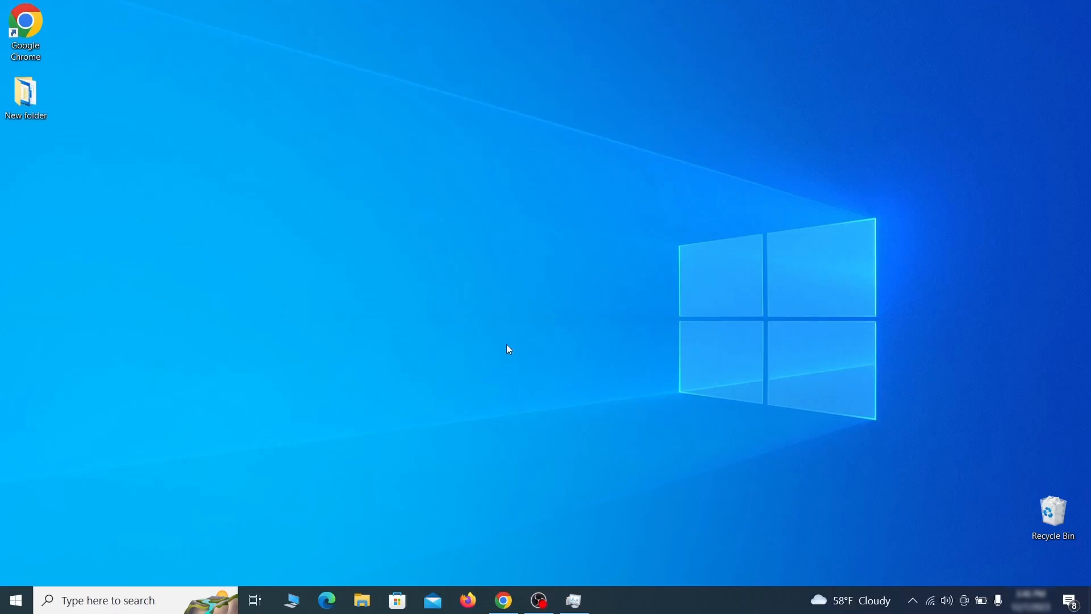
# - Search Windows for "view network connections", open the result, and bring up the properties of the Wi-Fi adapter
pyautogui.press('super')
pyautogui.write('view network connectio')
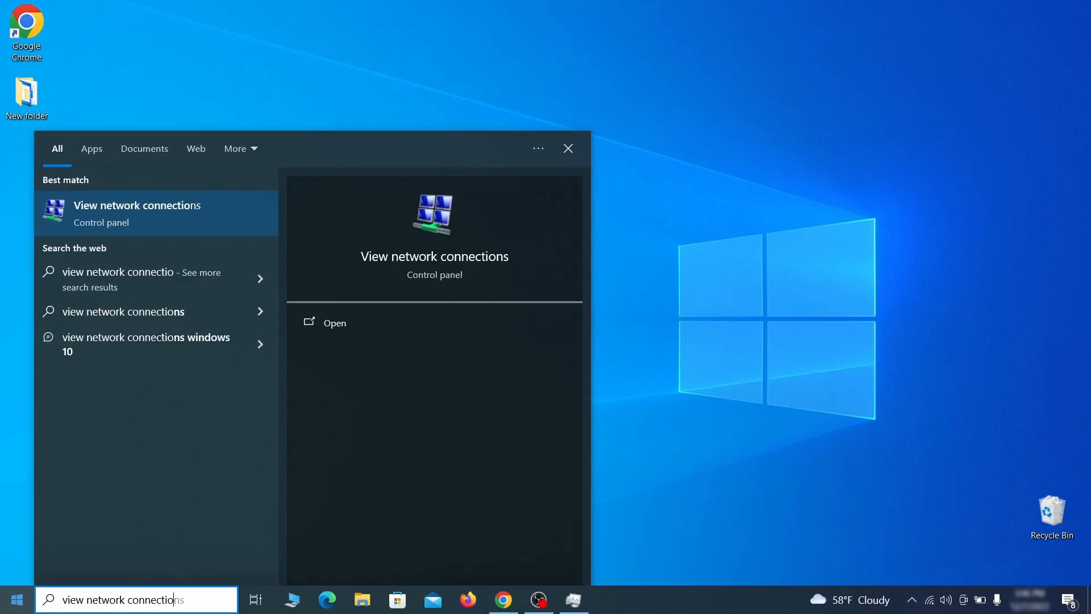
pyautogui.write('ns')
pyautogui.press('Return')
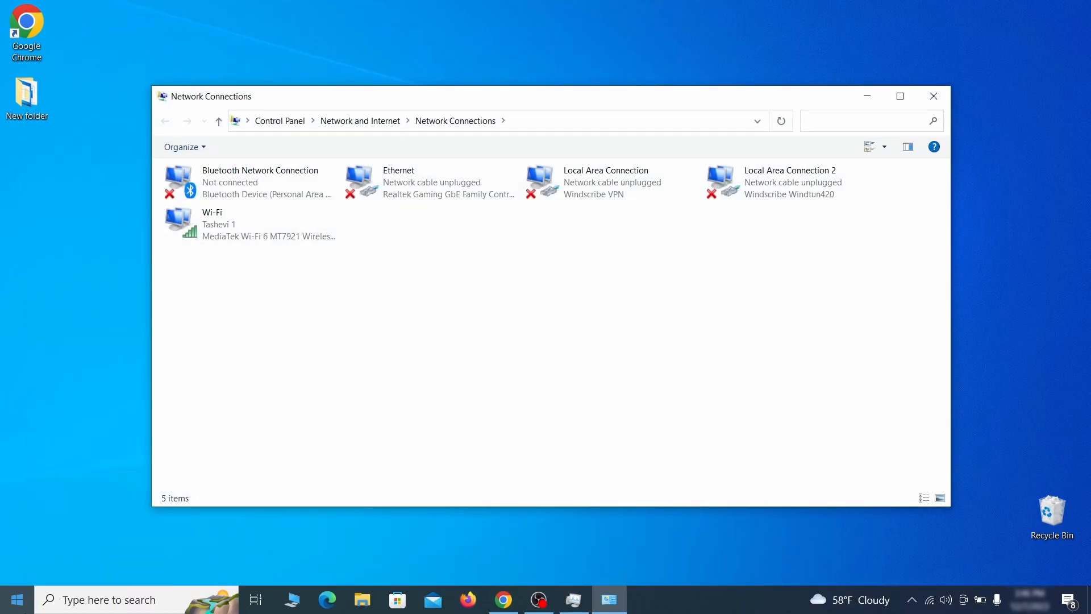
pyautogui.click(199, 222)
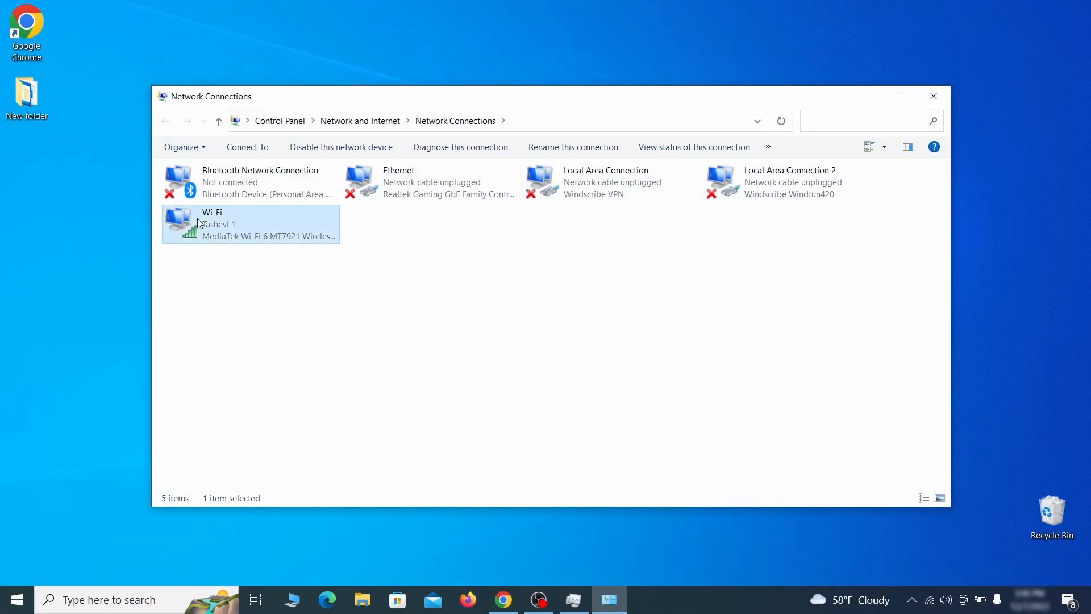
pyautogui.rightClick(232, 236)
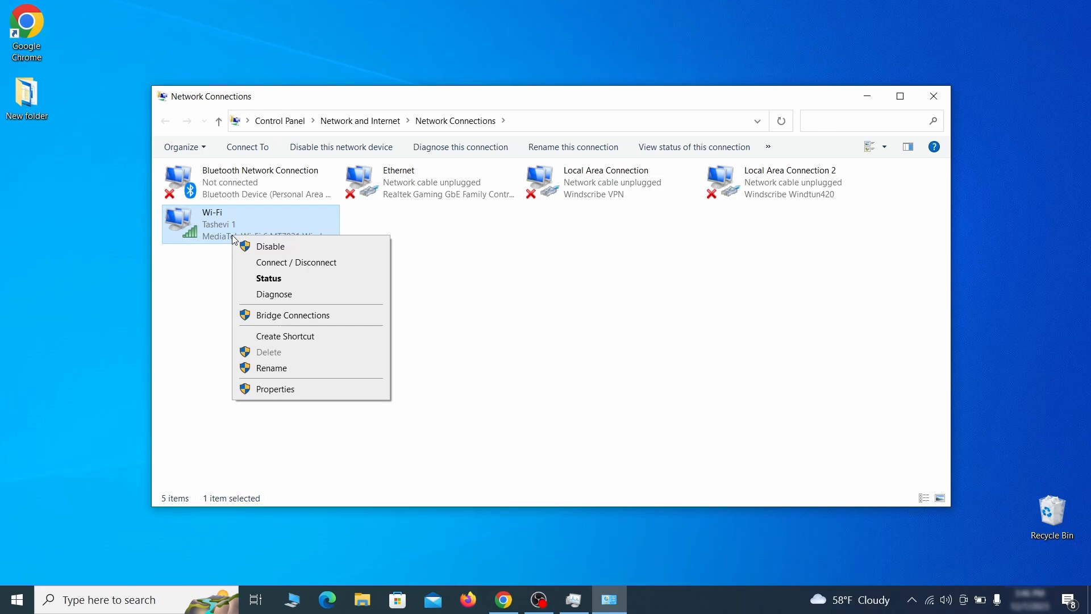
pyautogui.click(295, 390)
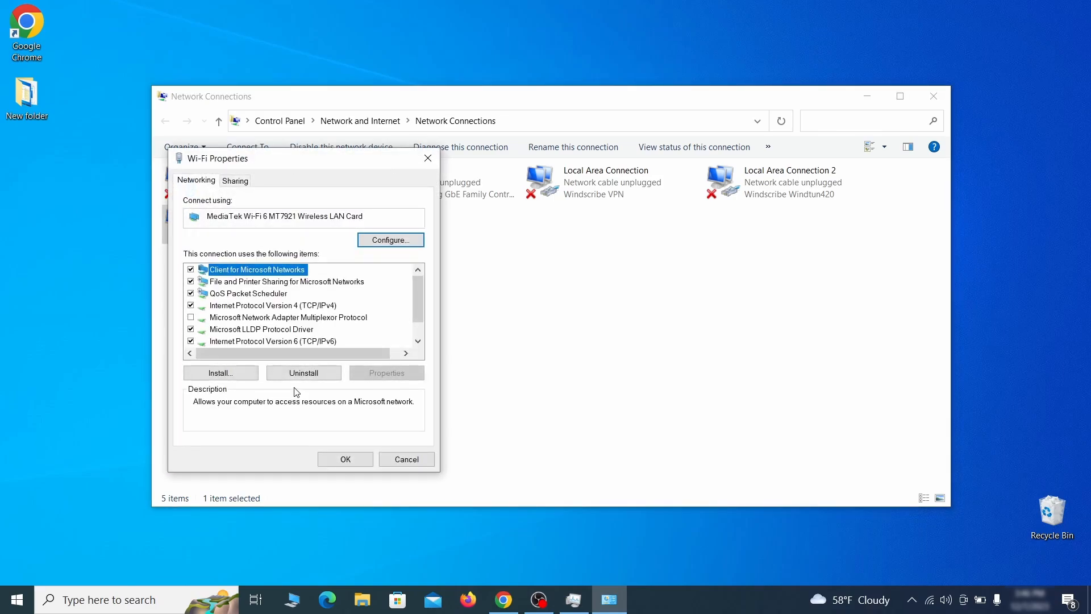
# - Remove the 0.0.0.0 DNS server in the advanced settings of Internet Protocol Version 4, confirm the changes, and close the Wi-Fi properties
pyautogui.click(285, 307)
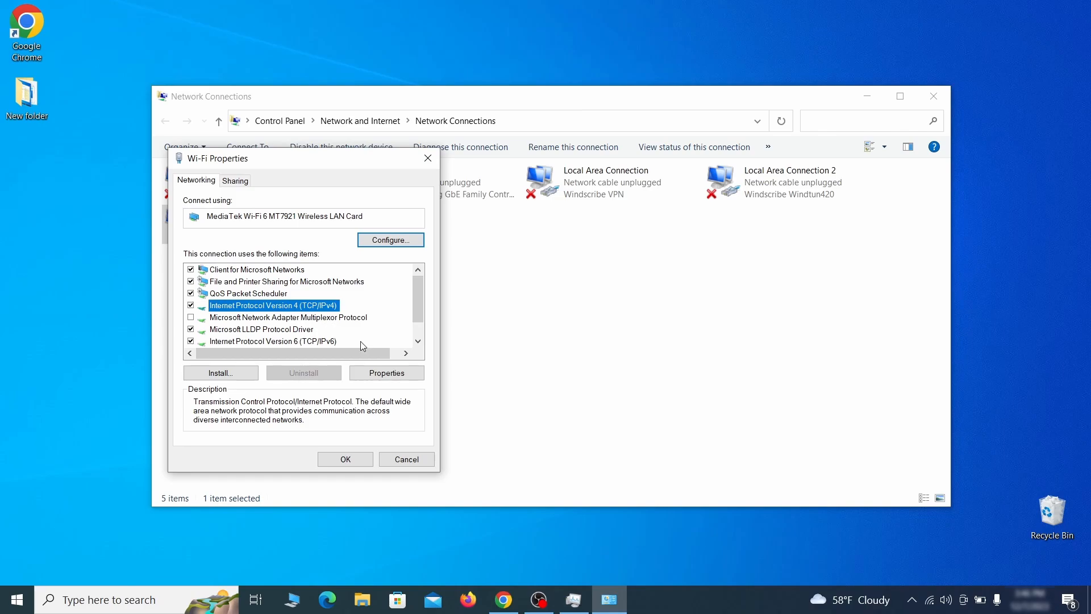
pyautogui.click(387, 373)
pyautogui.moveTo(390, 210); pyautogui.dragTo(552, 167)
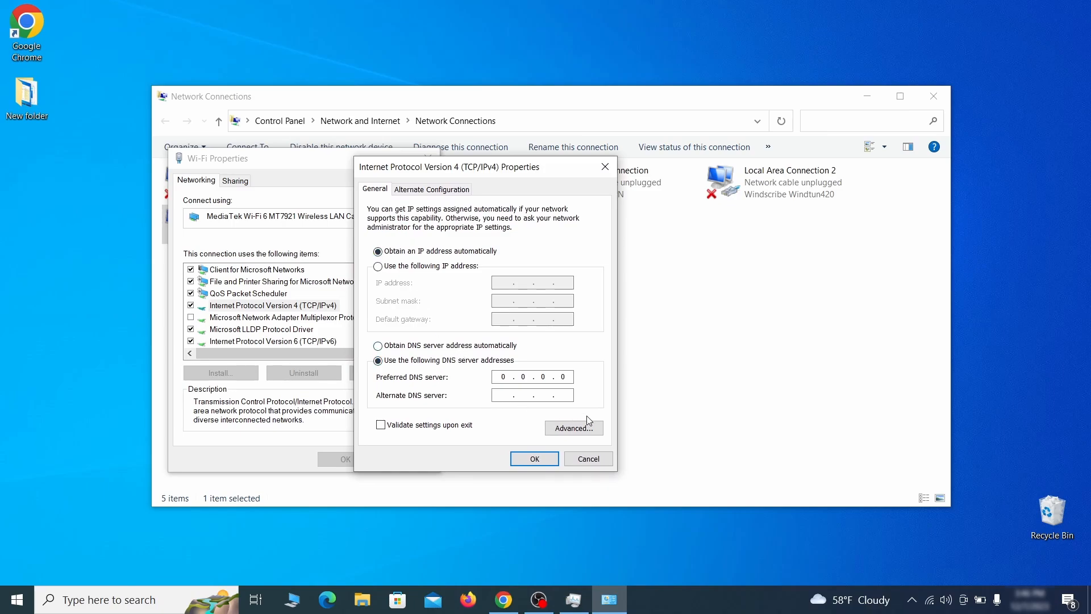
pyautogui.click(591, 434)
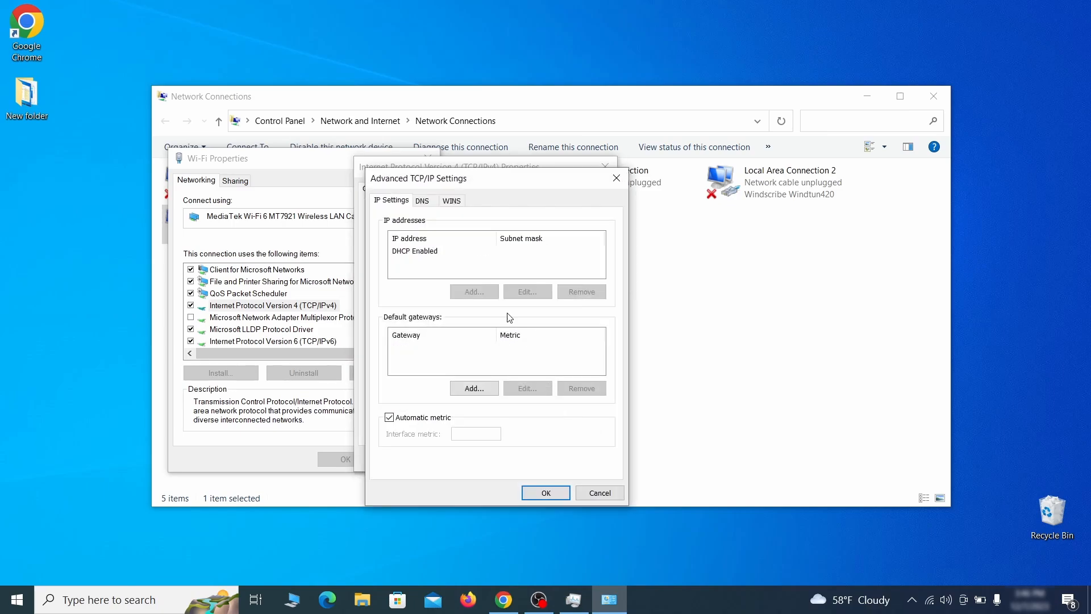
pyautogui.click(427, 201)
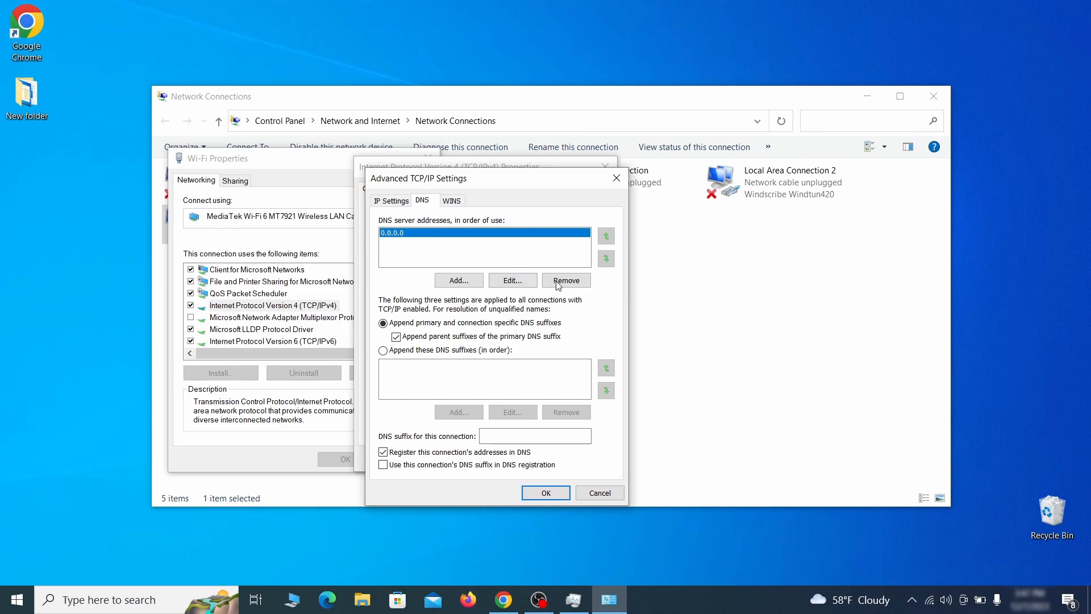
pyautogui.click(578, 286)
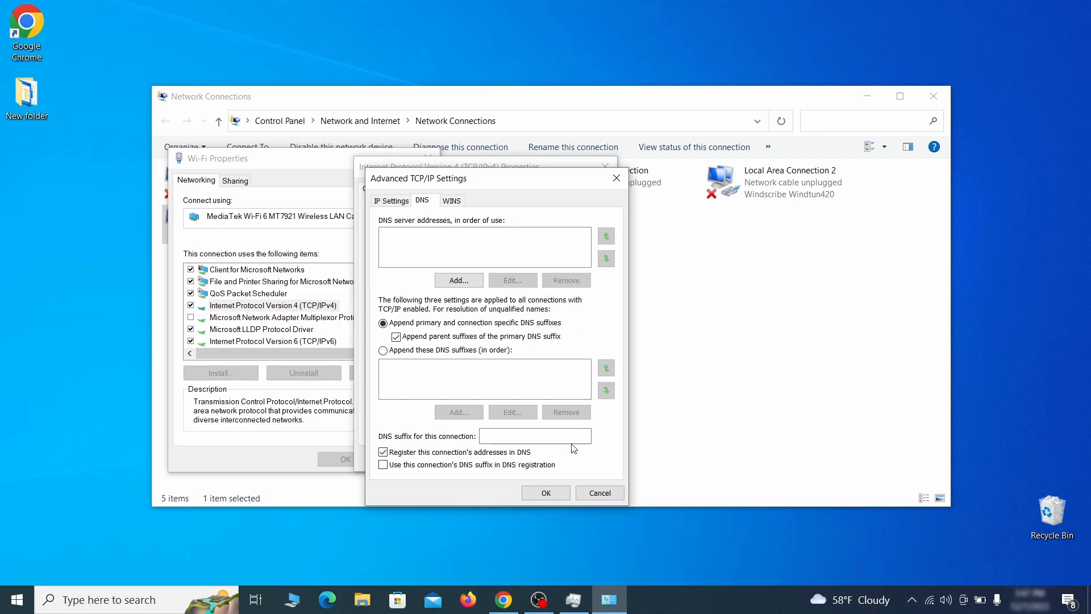
pyautogui.click(556, 497)
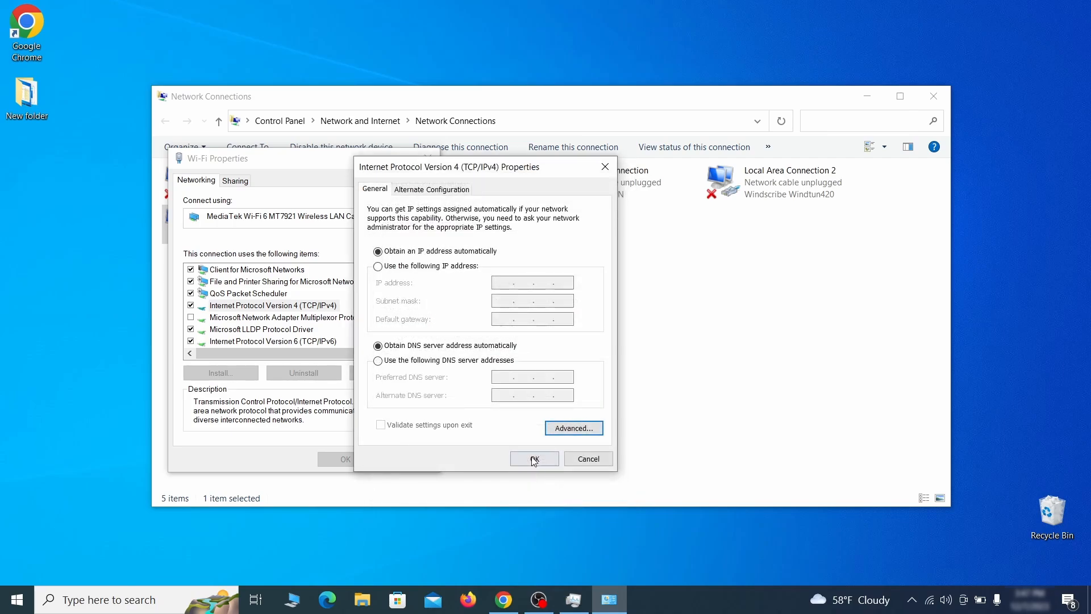
pyautogui.click(534, 459)
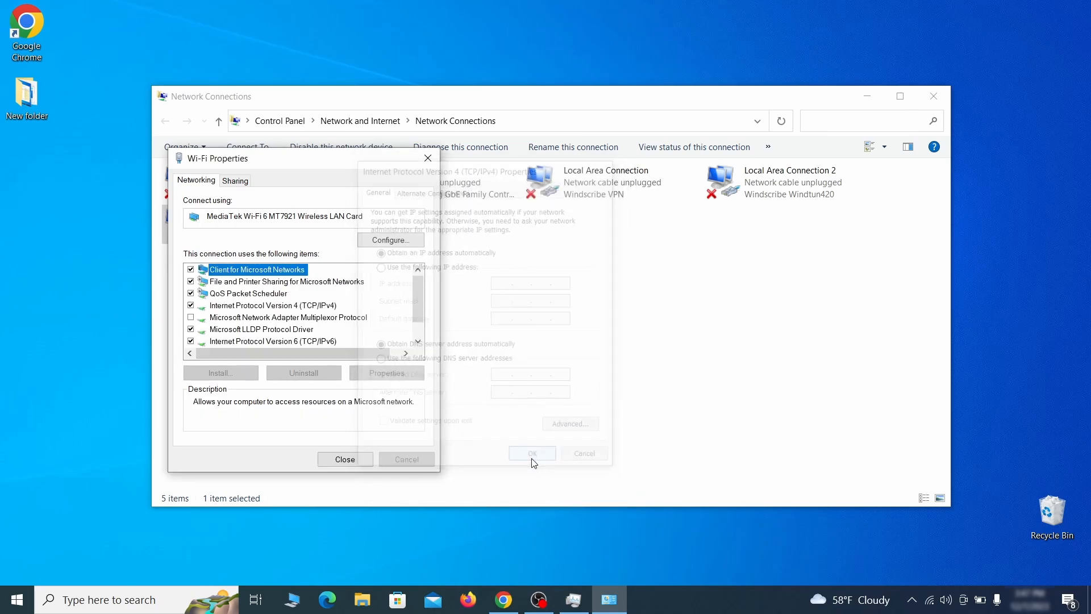
pyautogui.click(345, 460)
# - Open the file C:\Windows\System32\drivers\etc\hosts in Notepad
pyautogui.press('super')
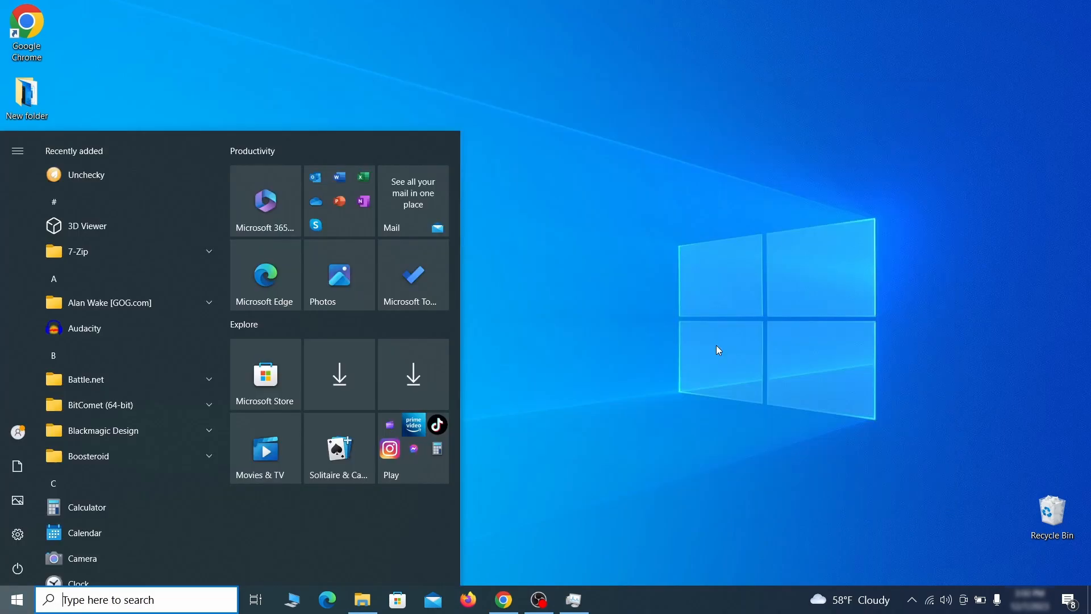
pyautogui.press('Escape')
pyautogui.press('super')
pyautogui.write('C:\\Windows\\System32\\drivers\\etc\\hosts')
pyautogui.press('Return')
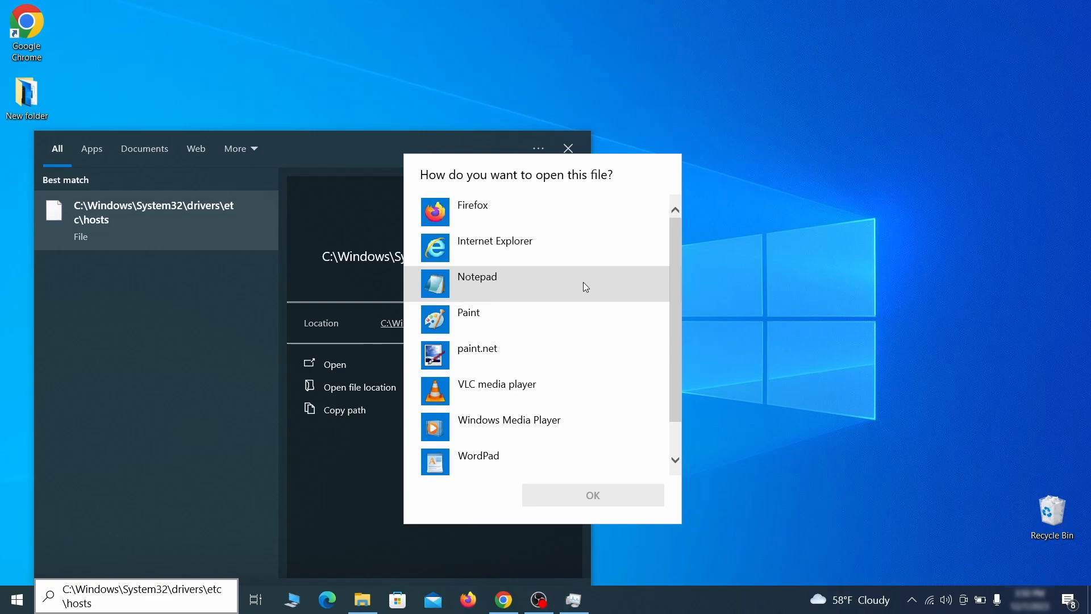
pyautogui.doubleClick(583, 281)
# - Delete all 0.0.0.0 entries below the localhost lines of the hosts file, save it, and close Notepad
pyautogui.scroll(-3, 617, 270)
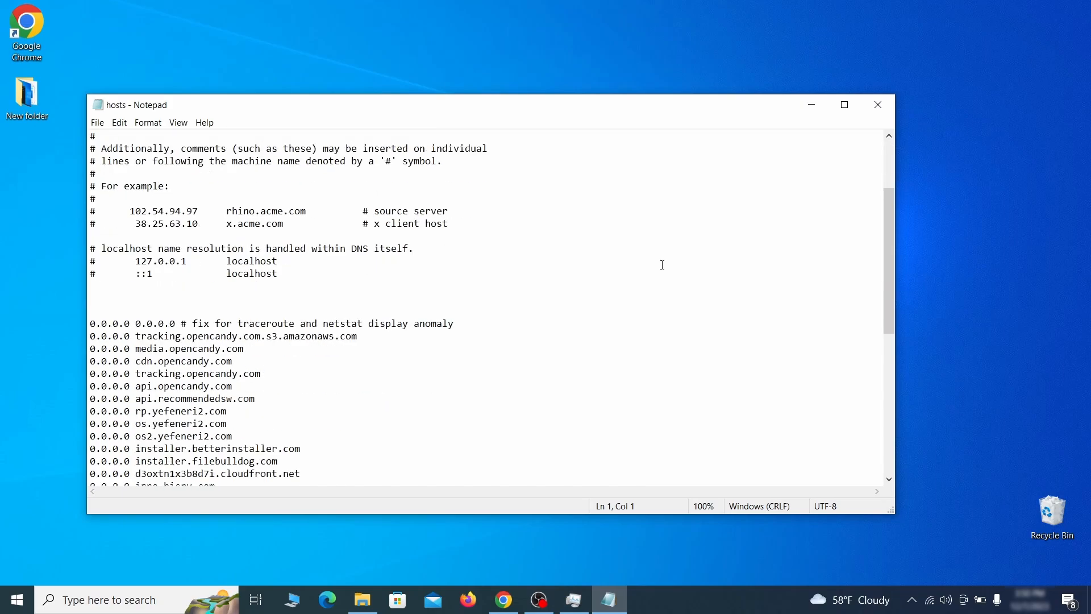
pyautogui.click(660, 284)
pyautogui.moveTo(90, 323); pyautogui.dragTo(276, 458)
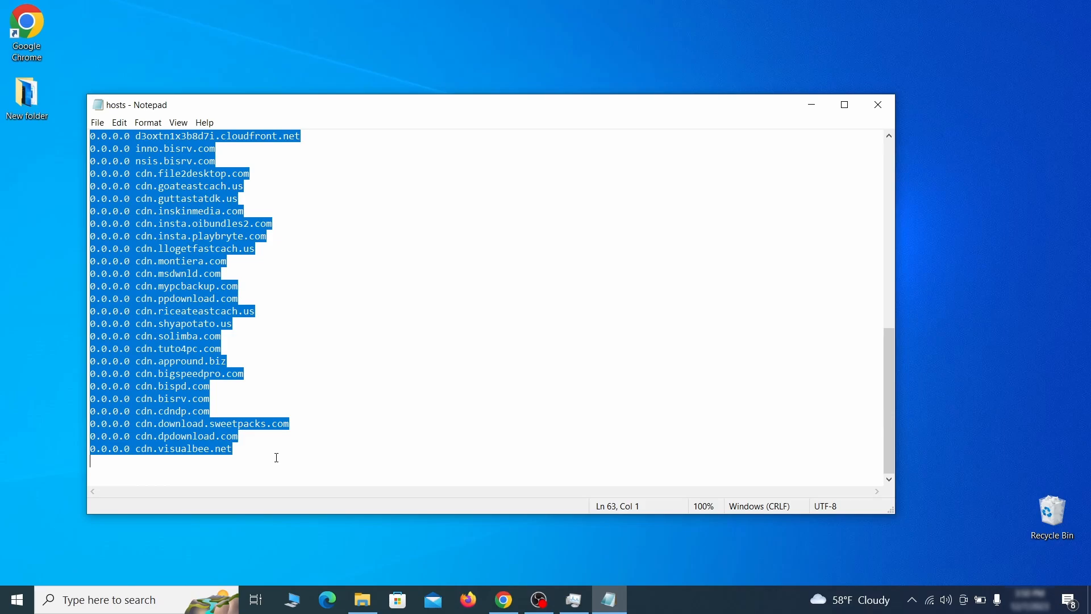
pyautogui.press('Delete')
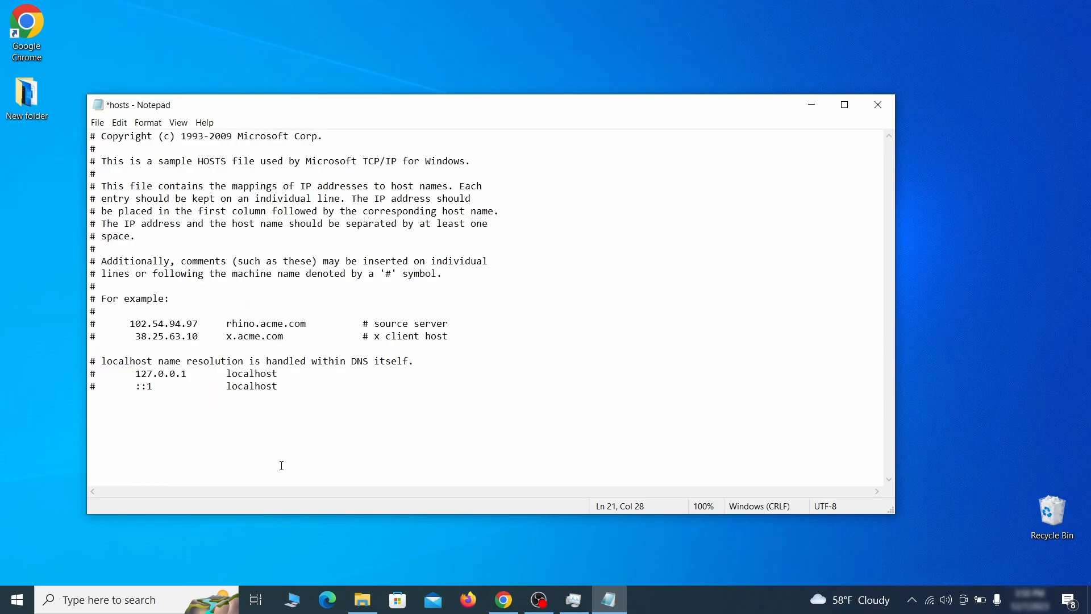
pyautogui.click(97, 123)
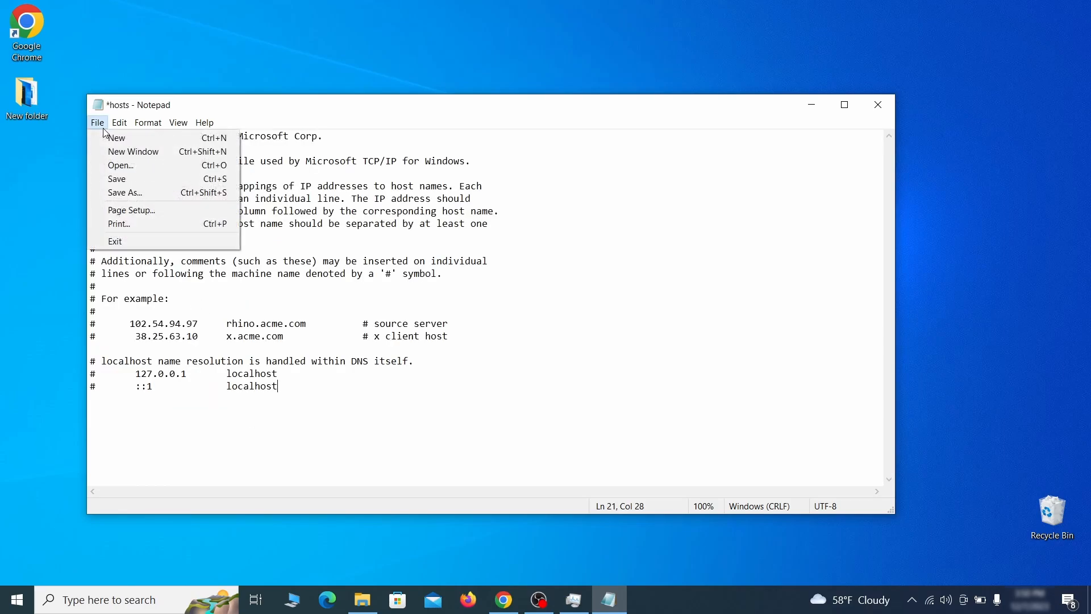
pyautogui.click(140, 177)
pyautogui.click(886, 105)
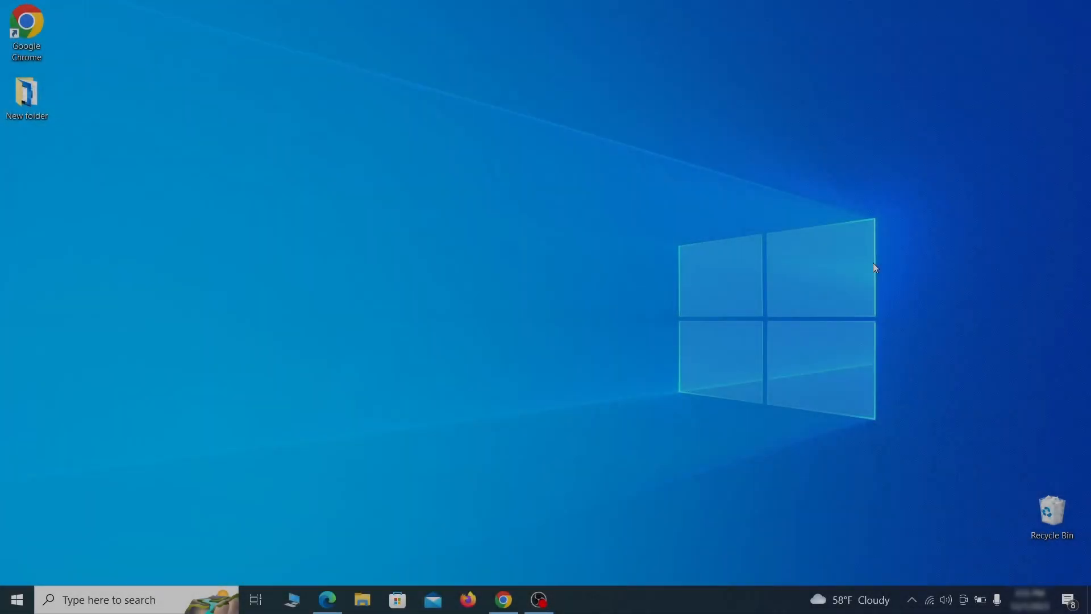
# - Open the Startup Apps settings and turn off Example Malware App
pyautogui.press('super')
pyautogui.write('startup')
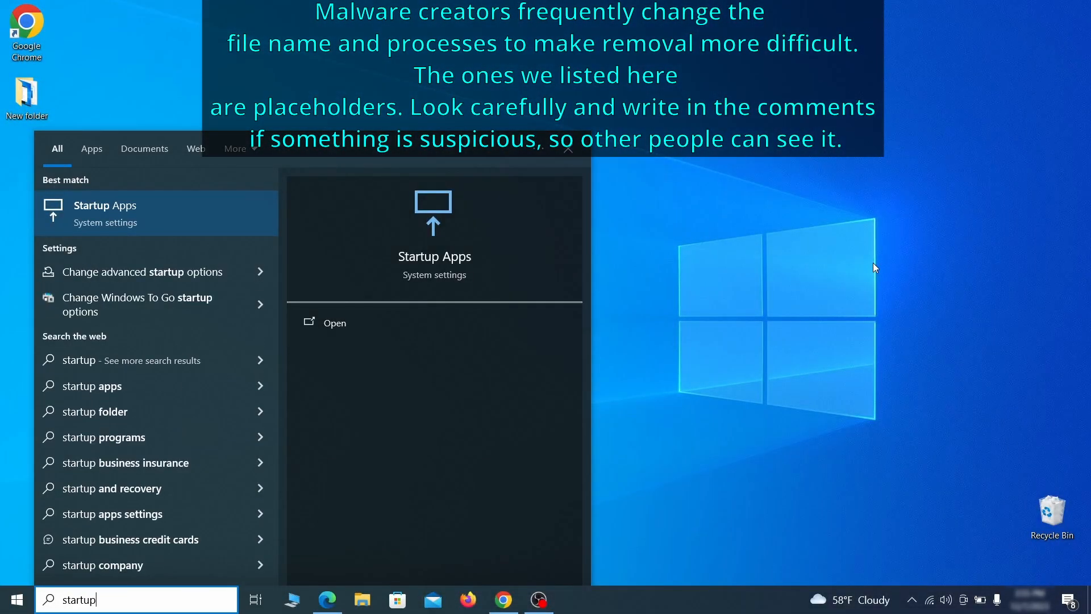
pyautogui.write(' apps')
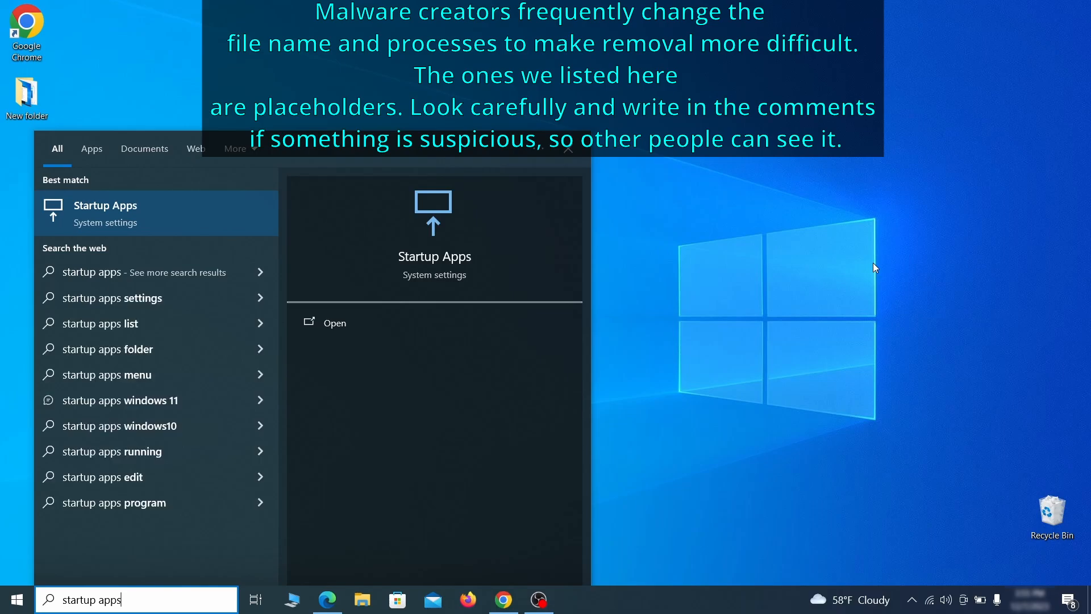
pyautogui.press('Return')
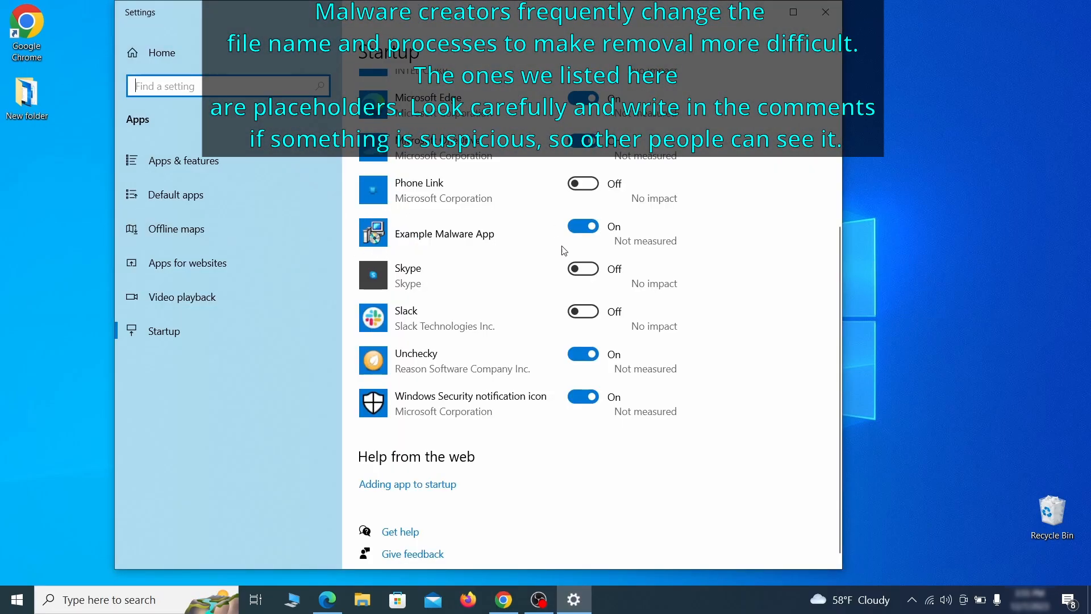
pyautogui.click(586, 236)
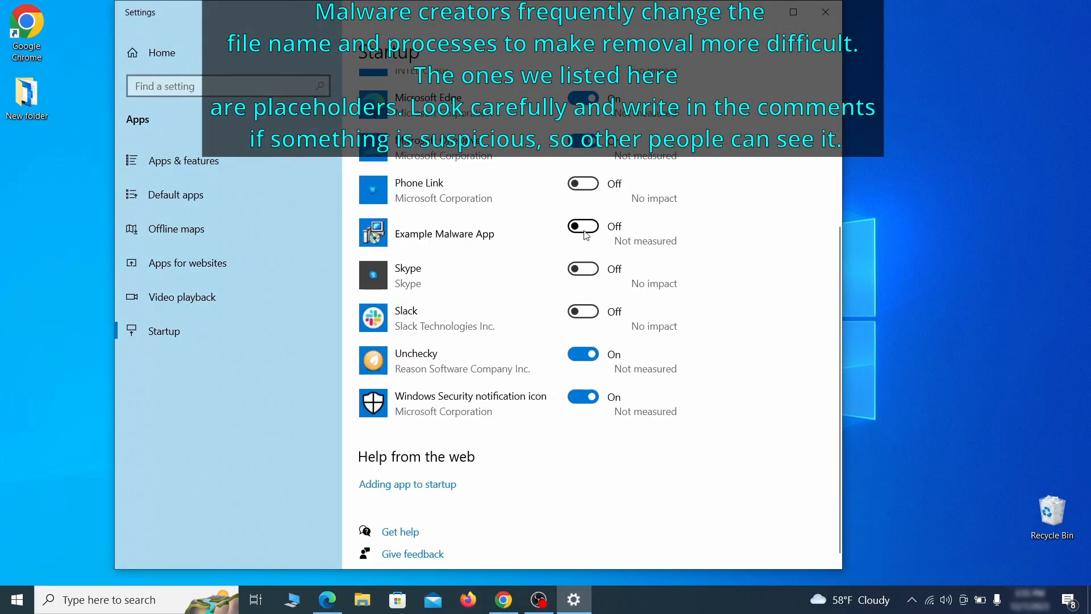
# - Close Settings, open Task Scheduler, and select the Example Malware App task in the Task Scheduler Library
pyautogui.click(826, 12)
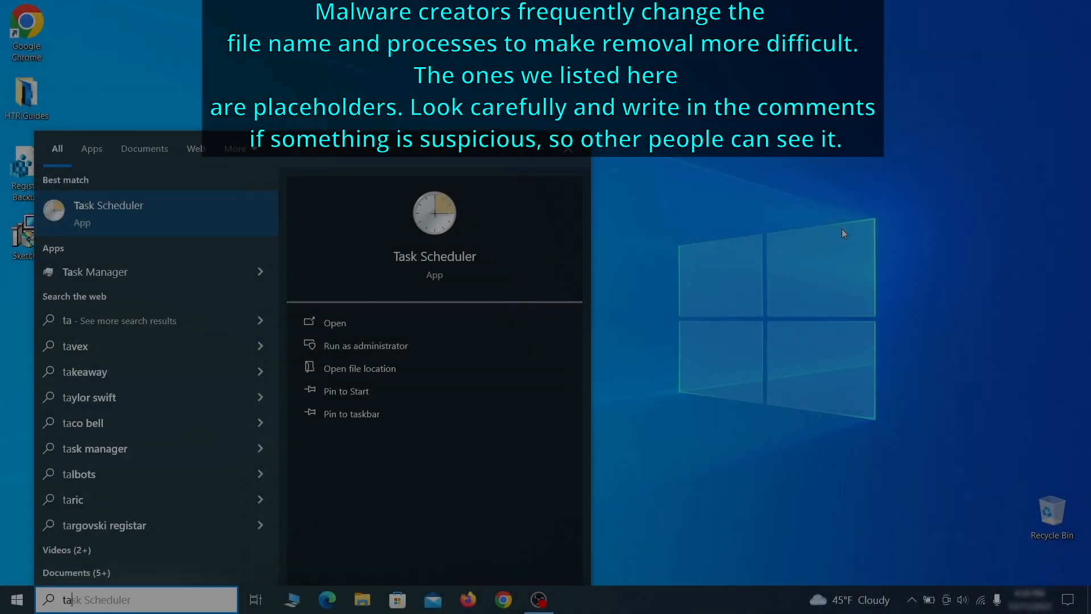
pyautogui.write('sk schedu')
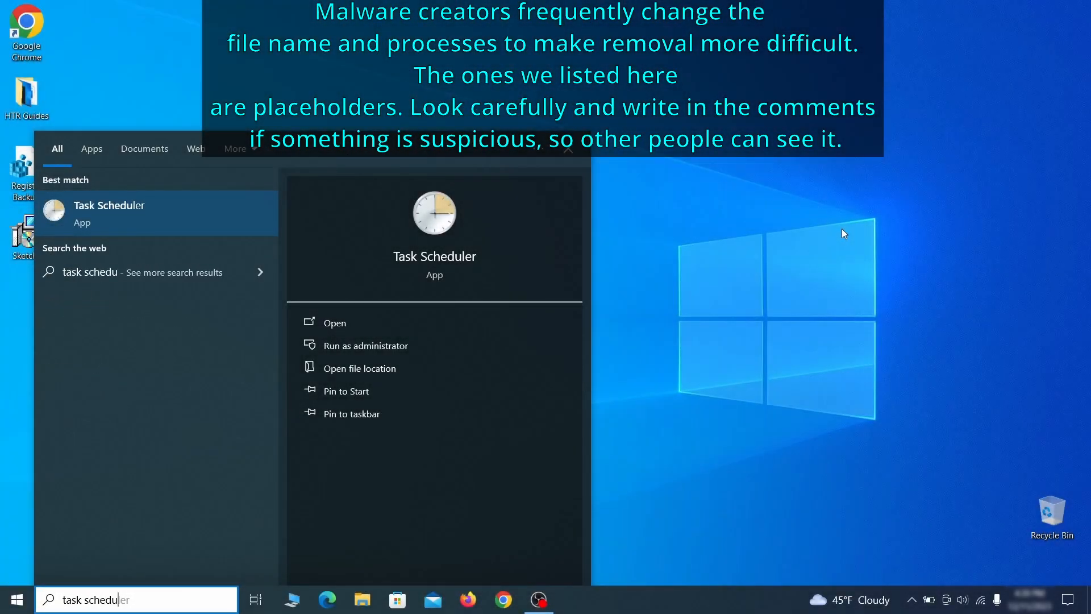
pyautogui.press('Return')
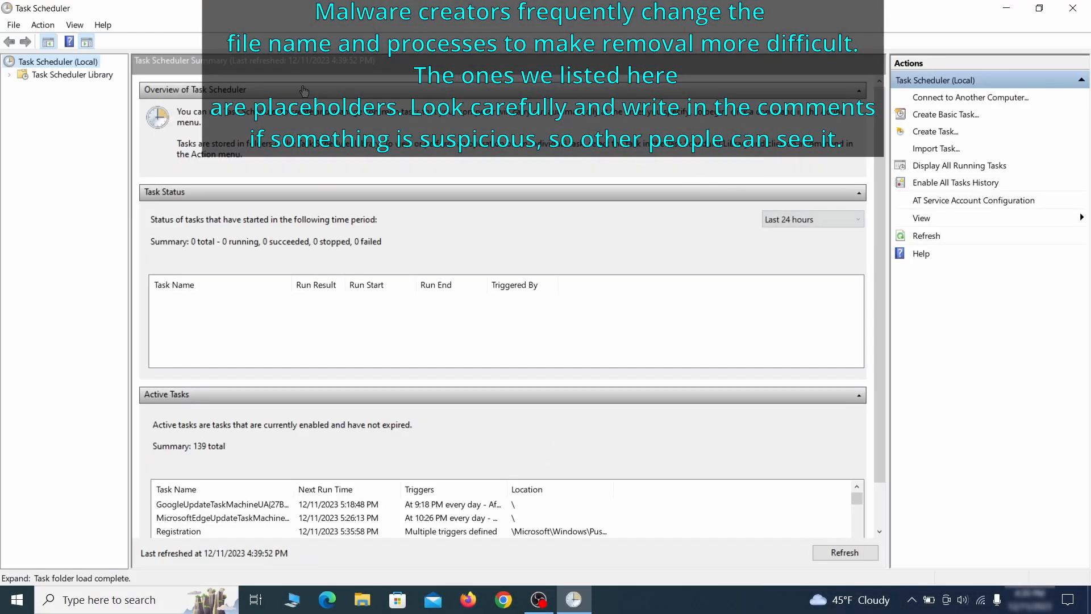
pyautogui.click(86, 75)
pyautogui.click(171, 339)
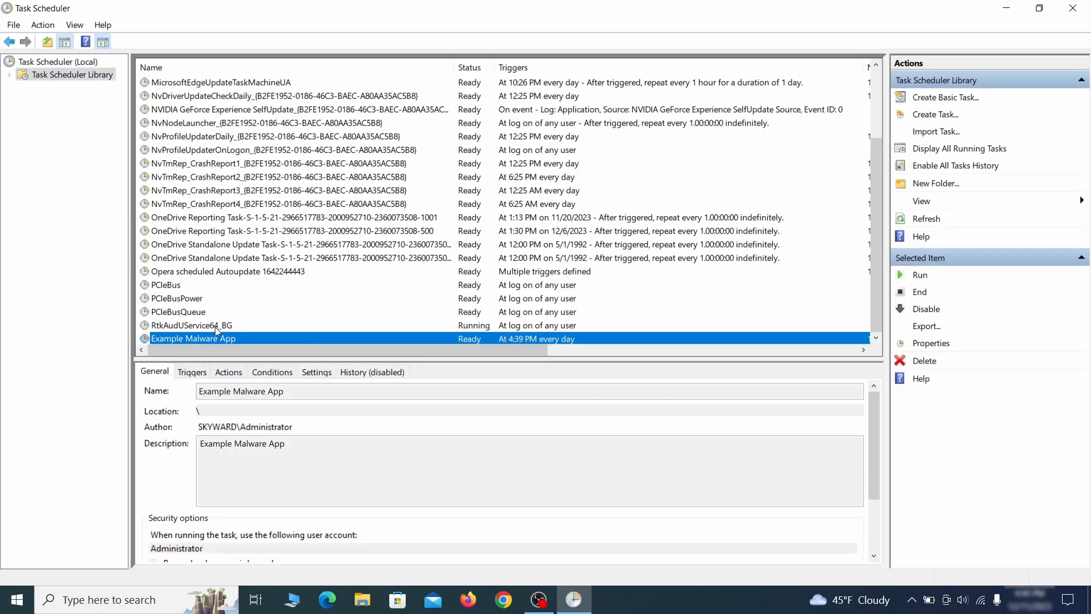
# - Examine the triggers and actions in the properties of the Example Malware App task and close them
pyautogui.rightClick(315, 340)
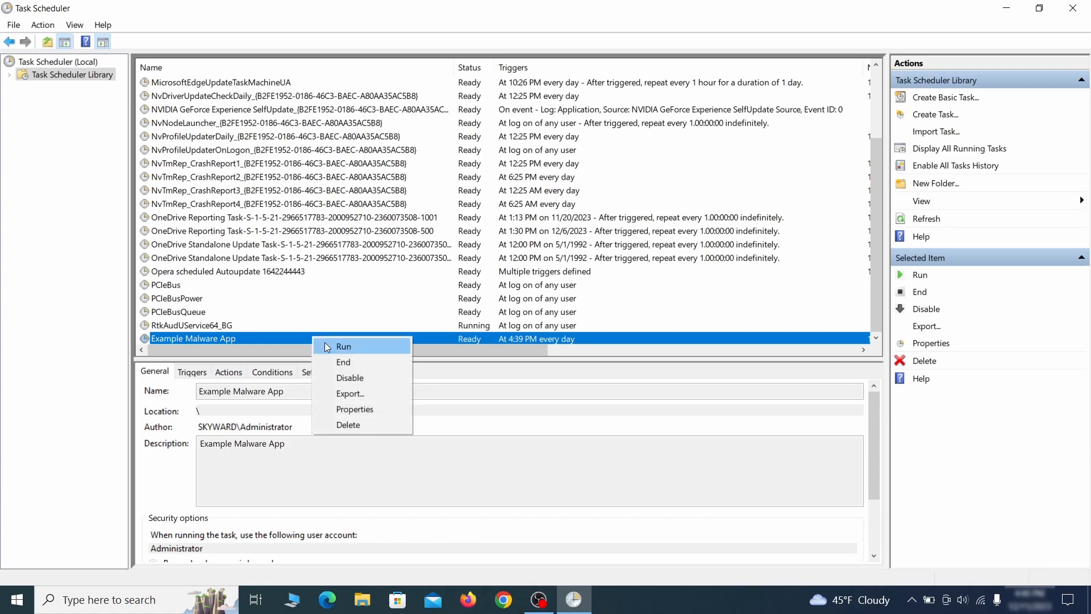
pyautogui.click(360, 411)
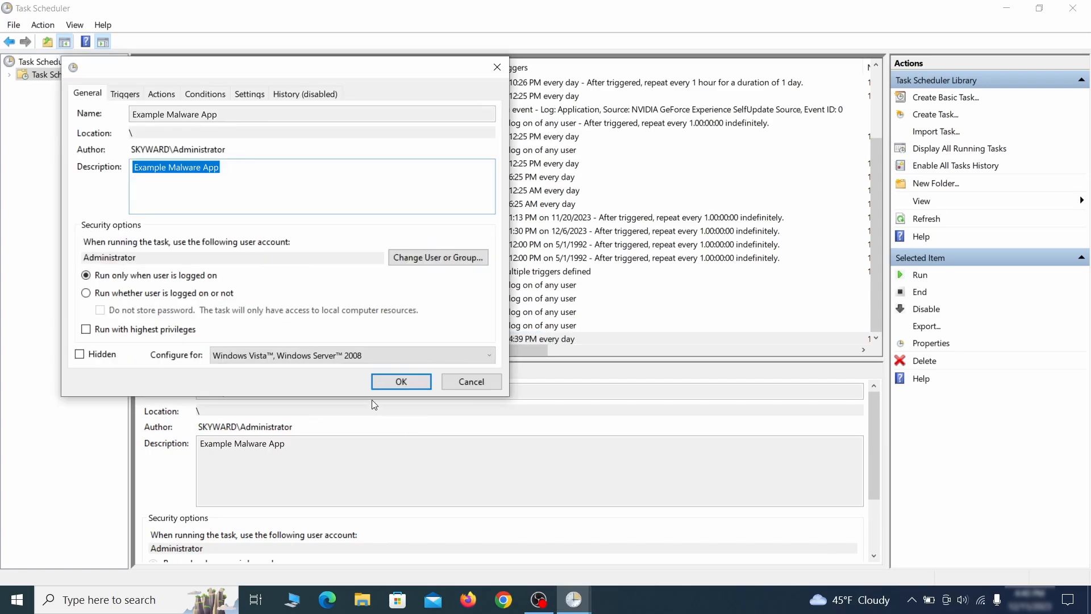
pyautogui.click(129, 95)
pyautogui.click(167, 95)
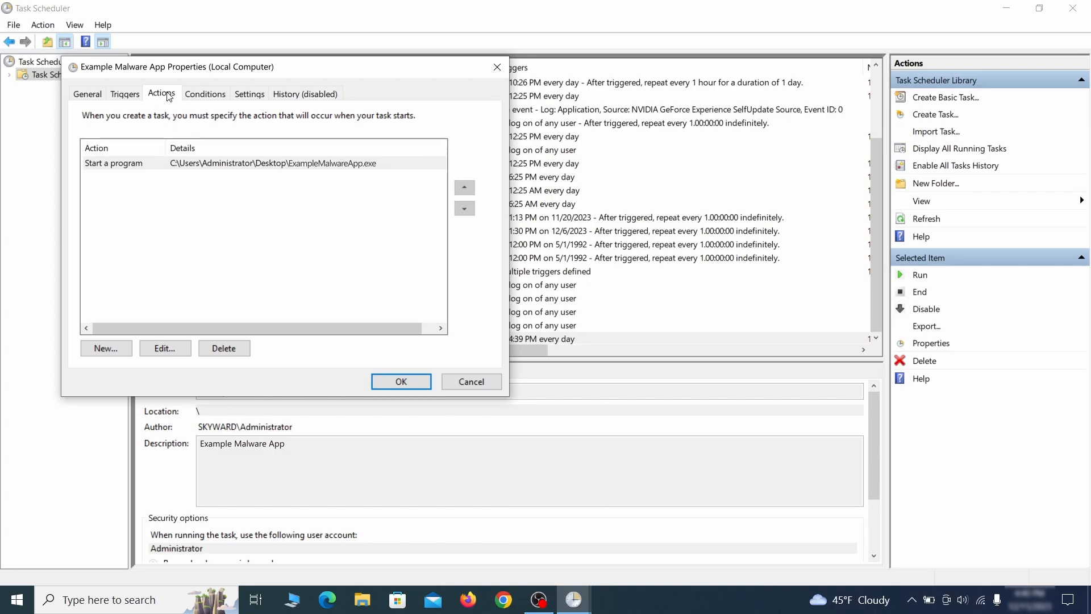
pyautogui.press('Escape')
# - Delete the Example Malware App task from the Task Scheduler Library and confirm the deletion
pyautogui.rightClick(350, 337)
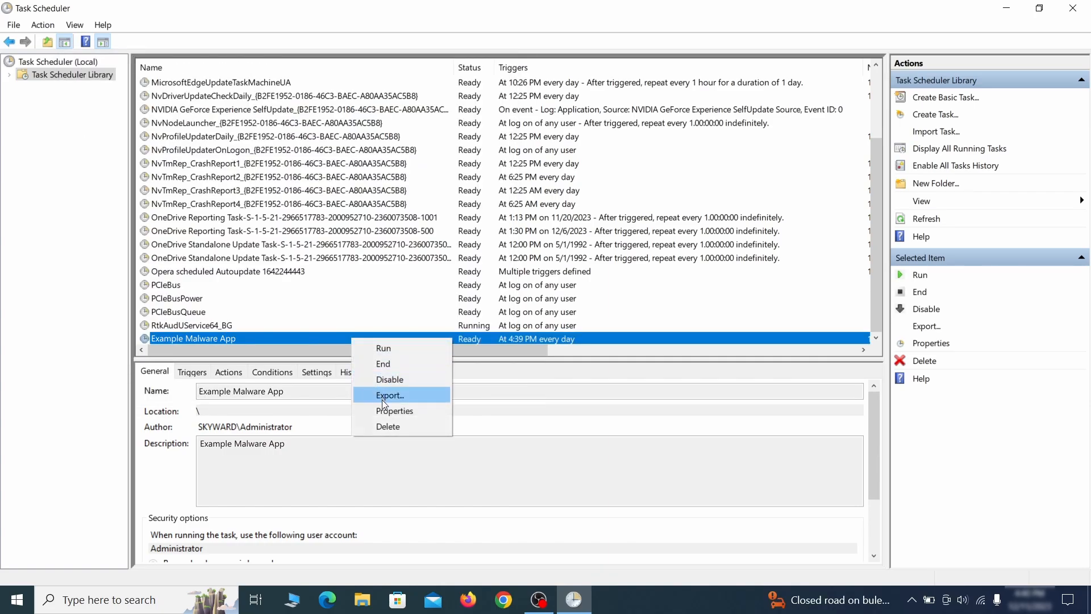
pyautogui.click(387, 426)
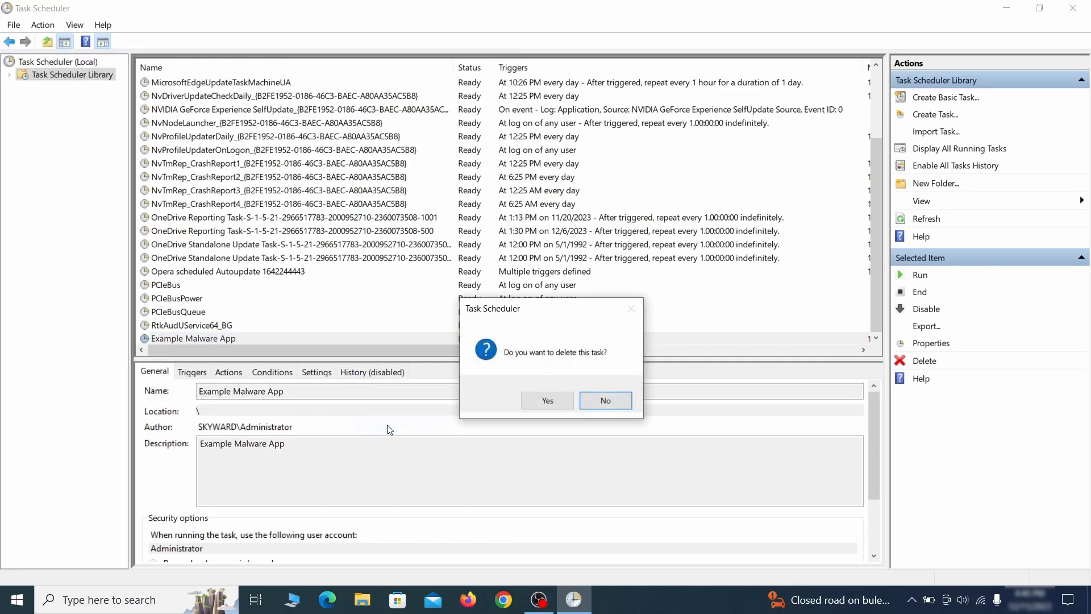
pyautogui.click(547, 401)
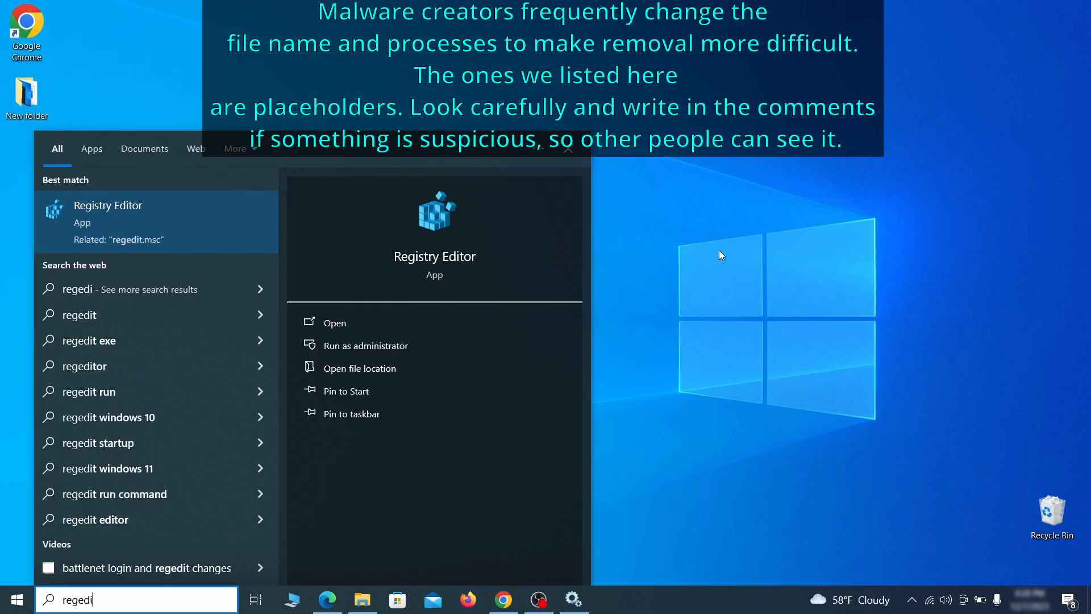
# - Find Registry Editor with the Windows search term regedit and run it as administrator
pyautogui.write('t')
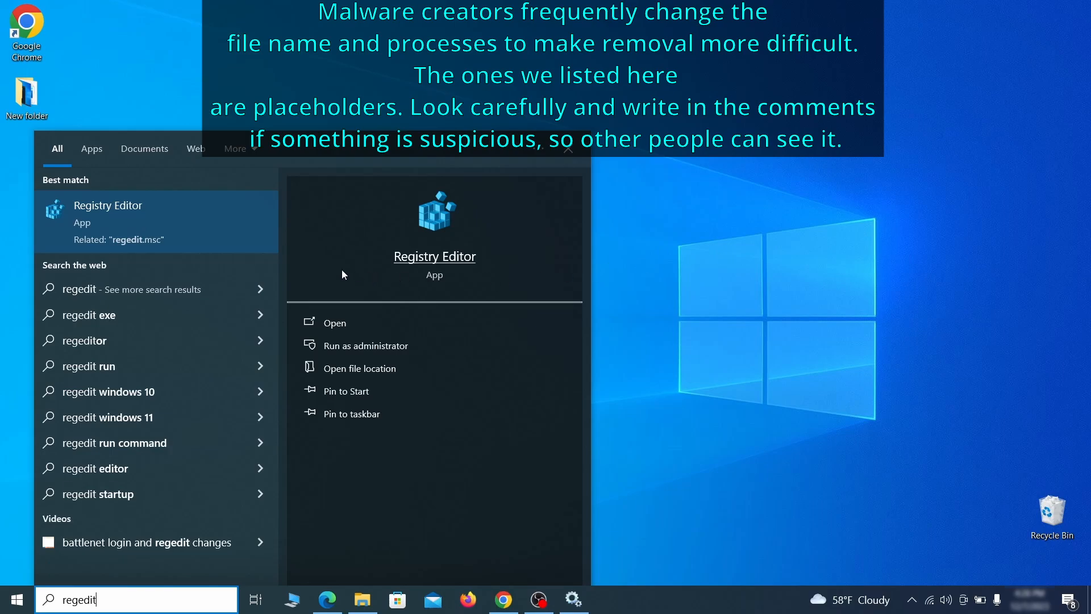
pyautogui.rightClick(202, 211)
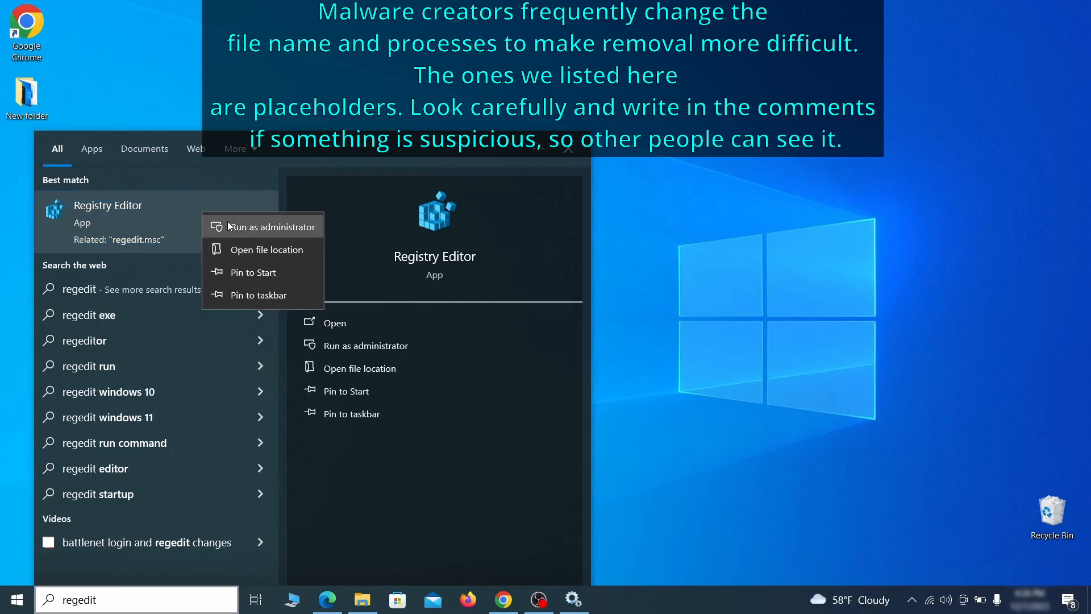
pyautogui.click(286, 227)
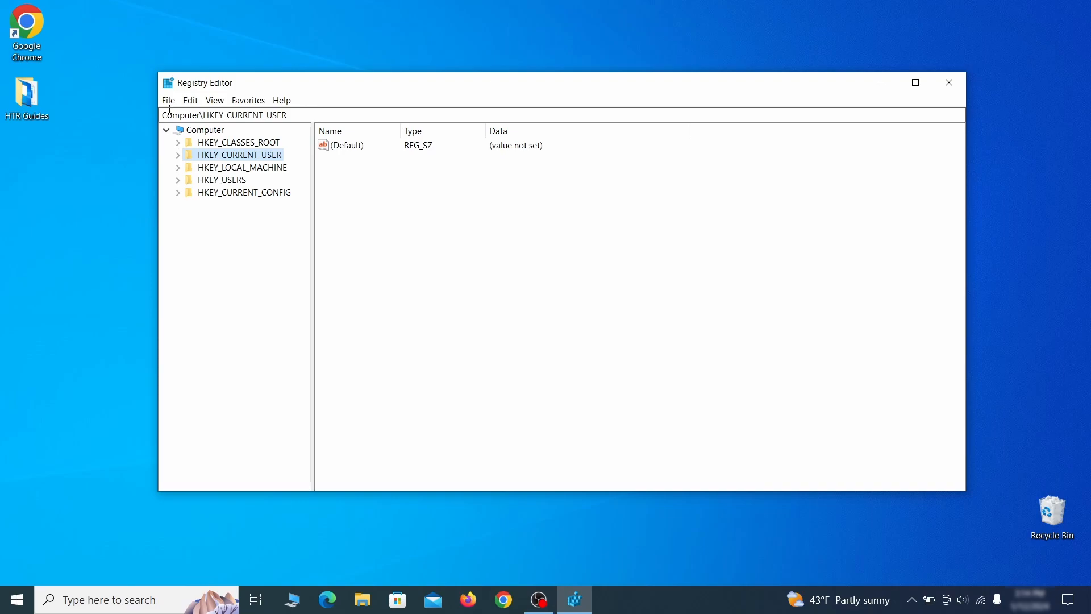
# - Export the entire registry, with the export range set to All, to the Desktop as Registry Backup 1
pyautogui.click(168, 101)
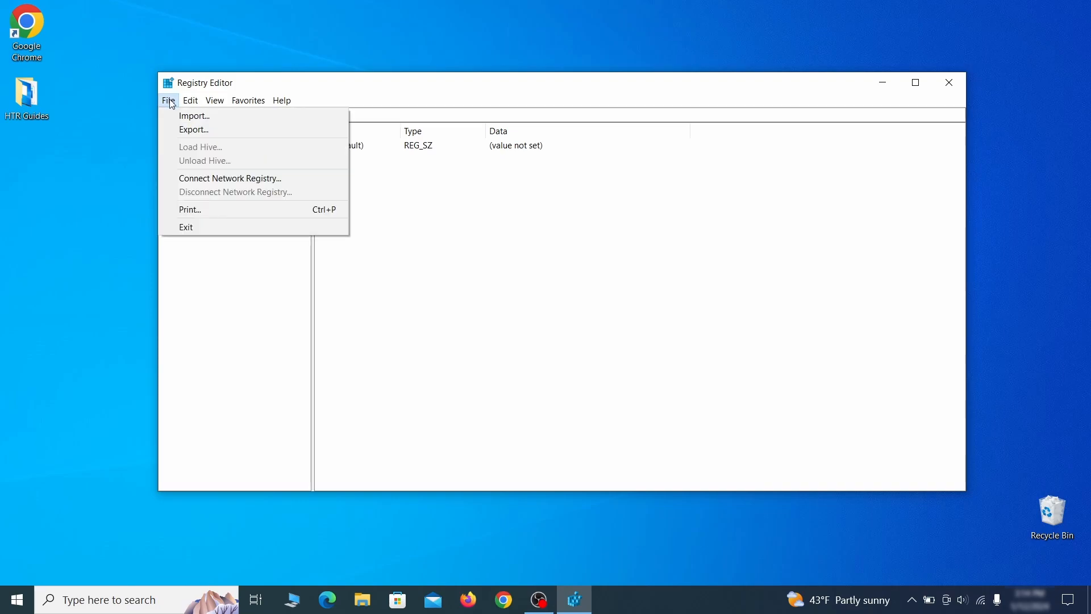
pyautogui.click(263, 132)
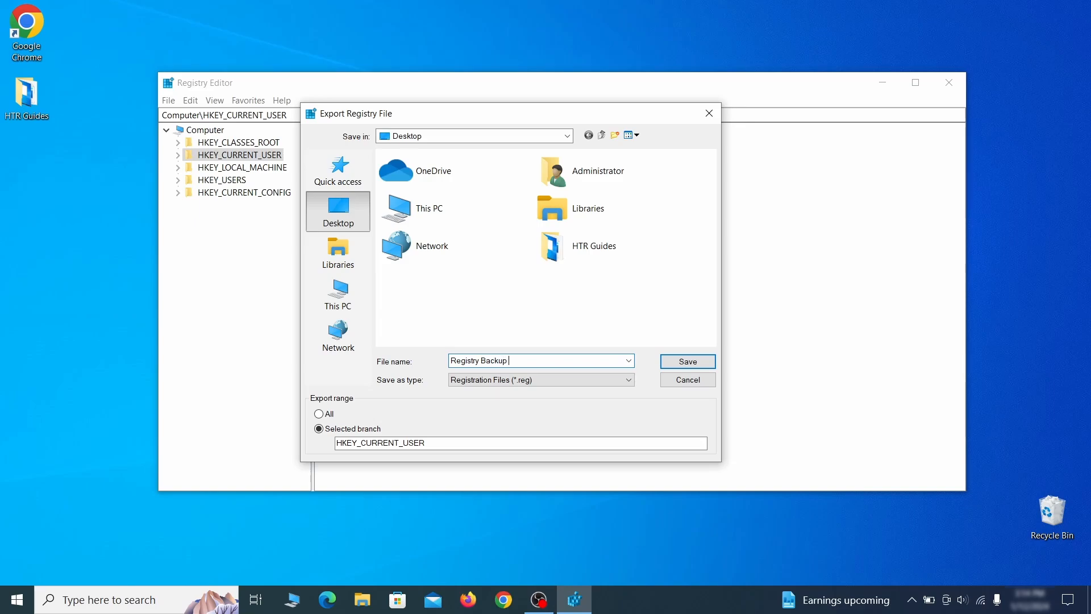
pyautogui.click(319, 414)
pyautogui.press('Return')
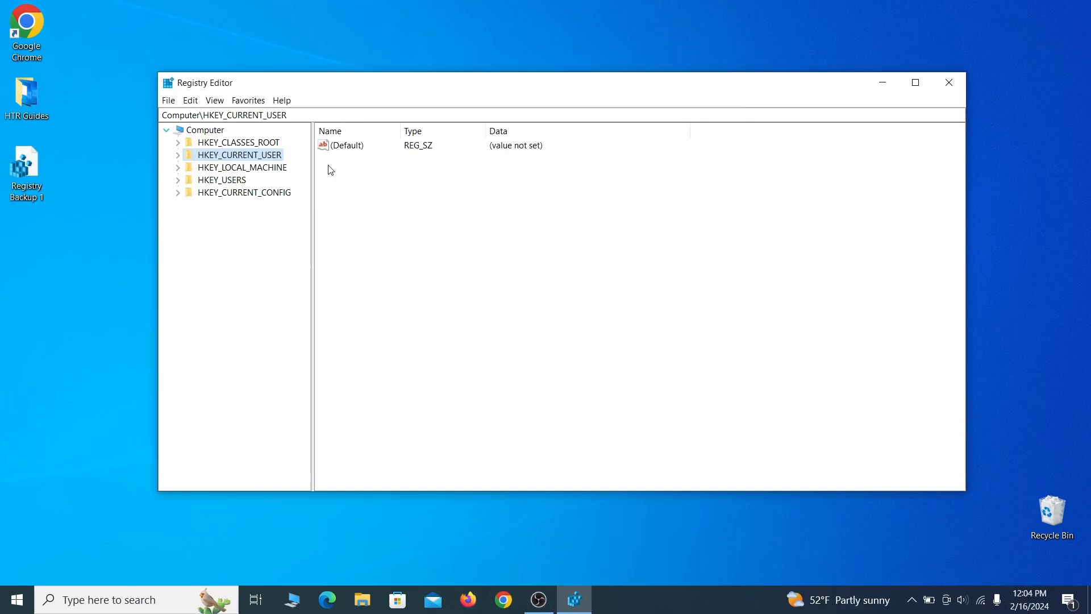
# - Import the Registry Backup 1 file from the Desktop into the registry
pyautogui.click(169, 100)
pyautogui.click(239, 123)
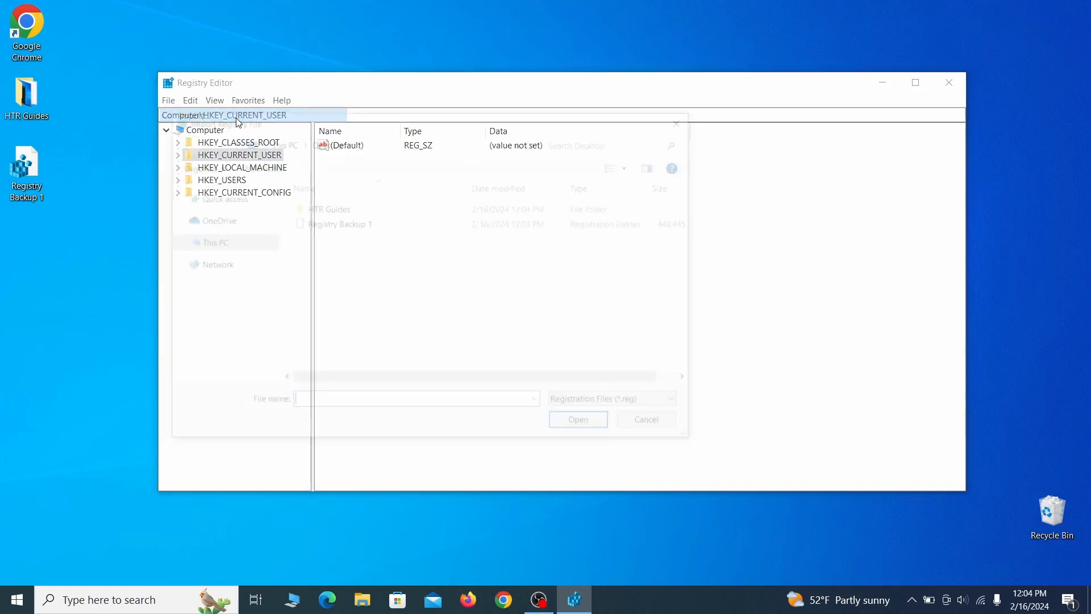
pyautogui.click(379, 228)
pyautogui.click(594, 427)
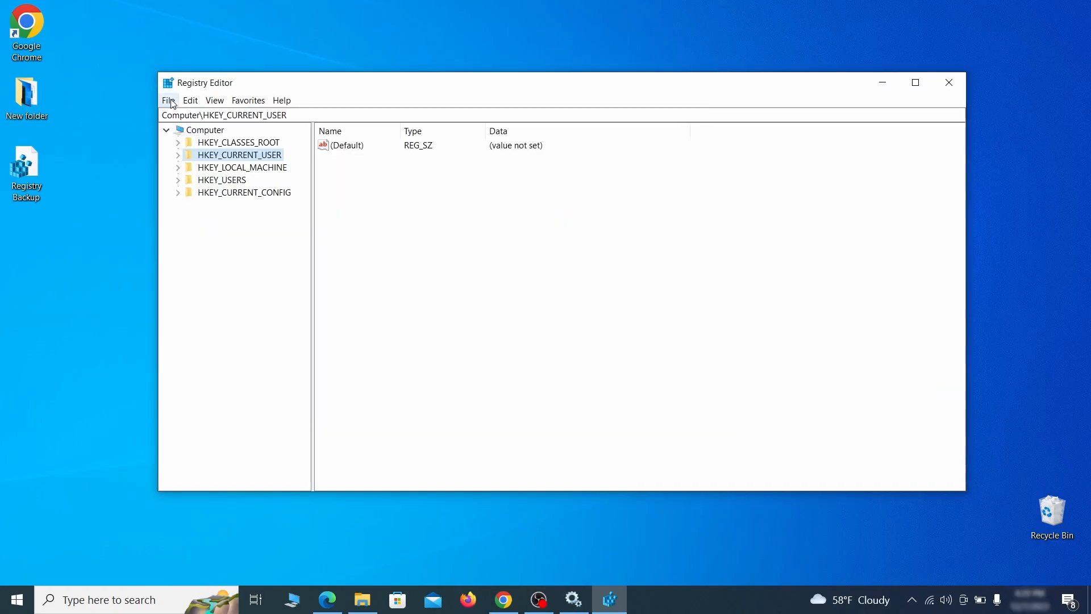
# - Search the registry for Example Malware App and bring up the available actions for its Reopen key under InstallBuilders
pyautogui.click(169, 100)
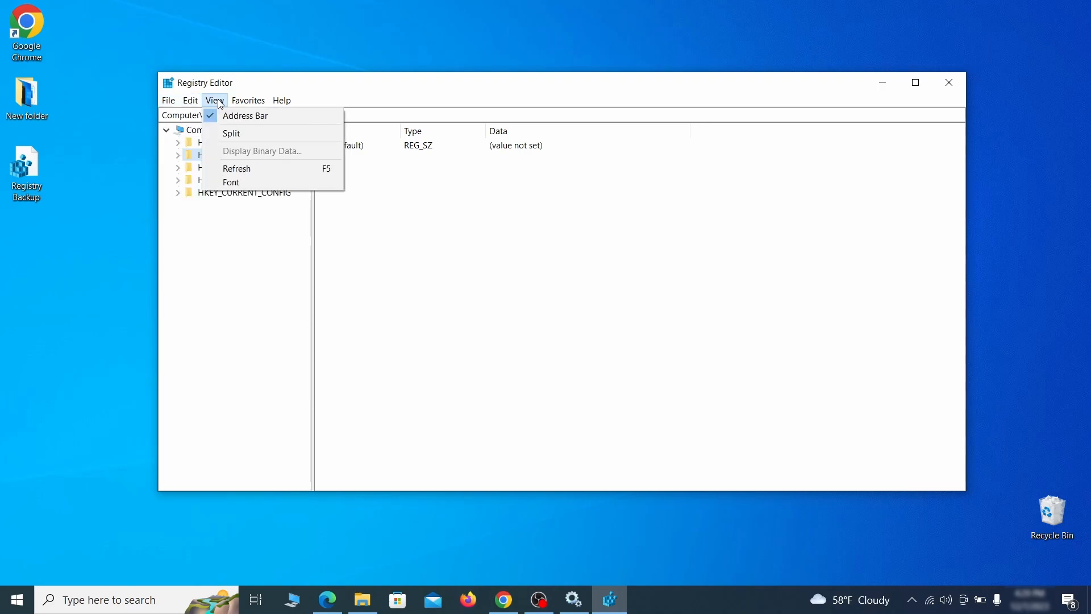
pyautogui.moveTo(194, 104)
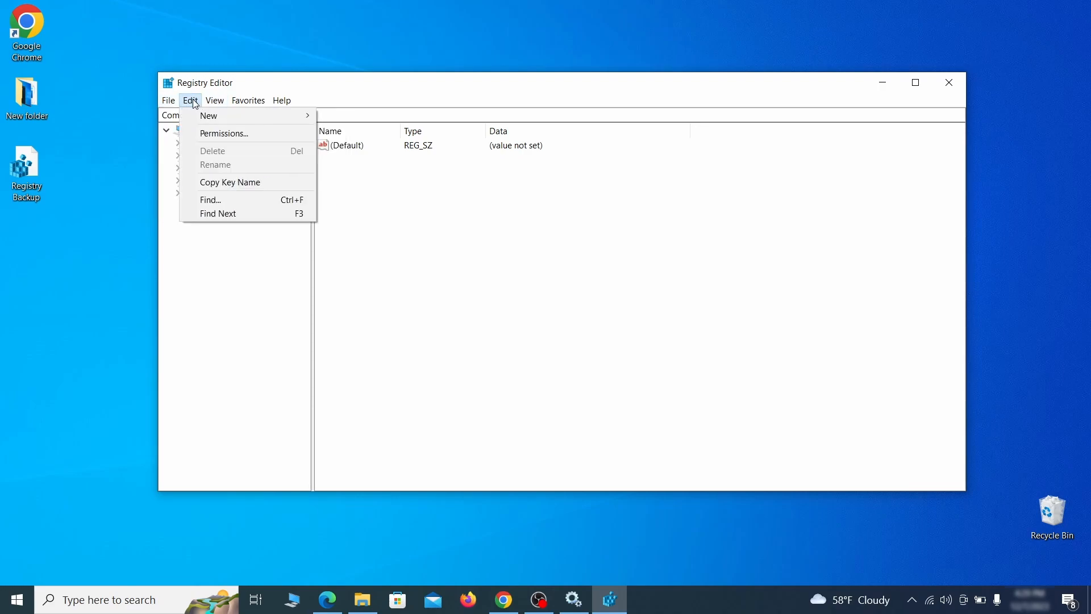
pyautogui.click(235, 199)
pyautogui.write('Exa')
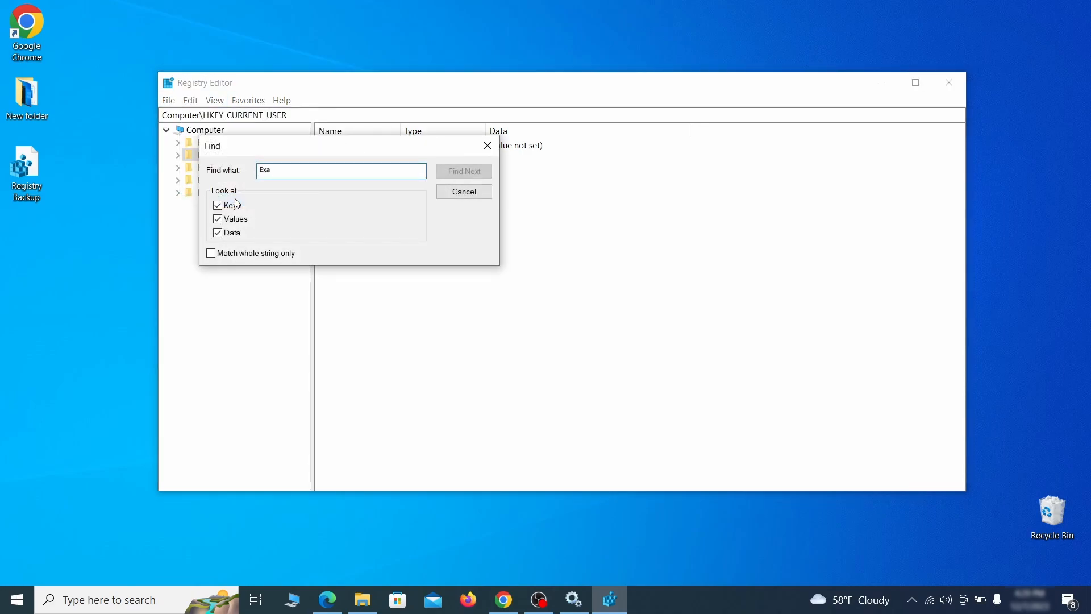
pyautogui.write('mple Malware')
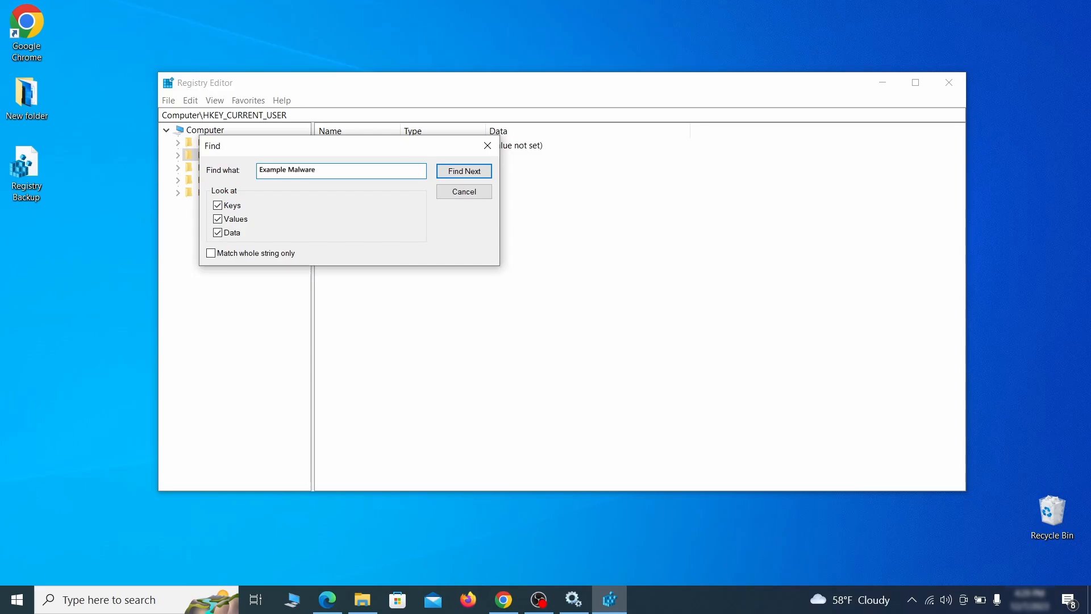
pyautogui.write(' App')
pyautogui.click(471, 169)
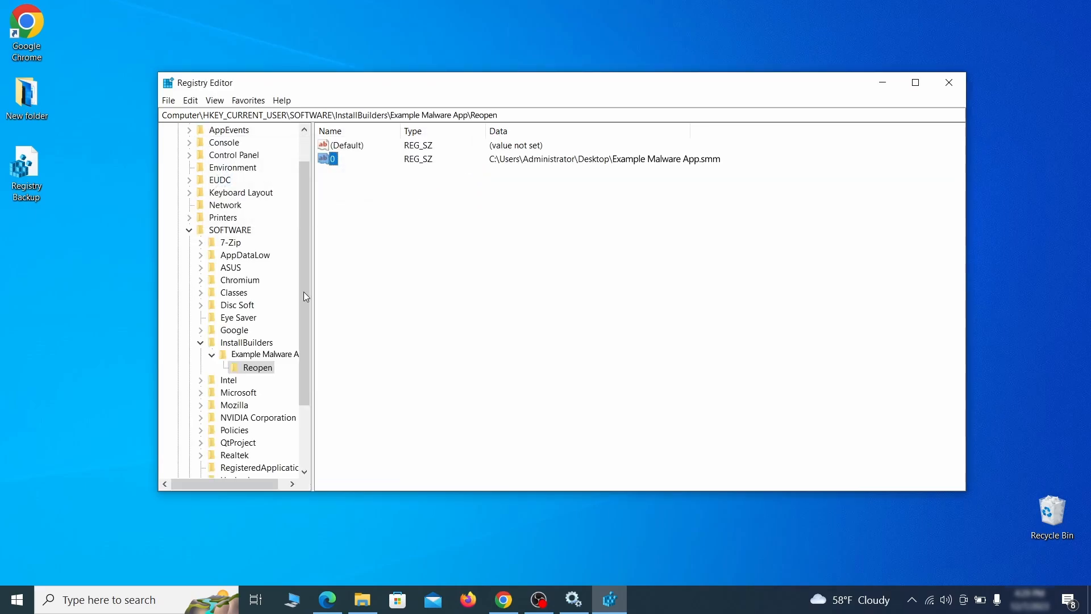
pyautogui.click(266, 370)
pyautogui.rightClick(266, 373)
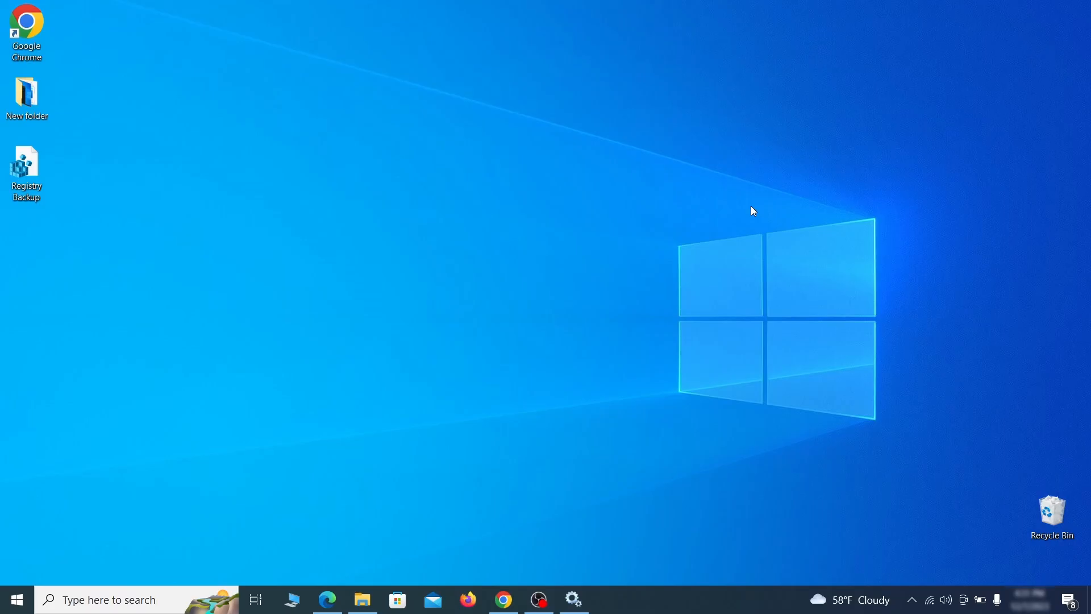
# - Launch the Malicious Software Removal Tool through the Windows Run dialog with the command MRT
pyautogui.press('super+r')
pyautogui.press('BackSpace')
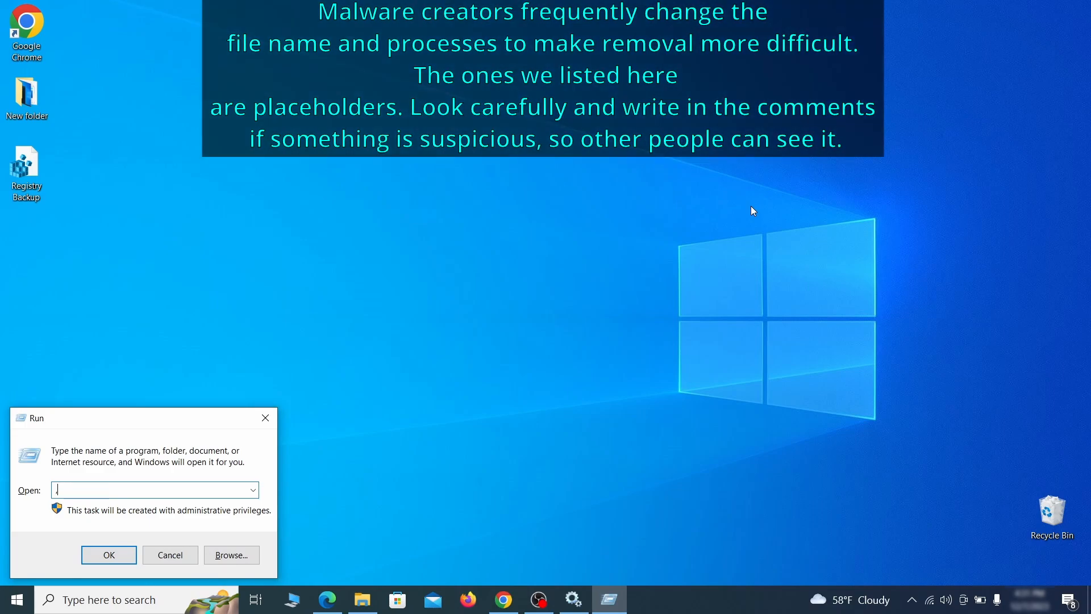
pyautogui.write('M')
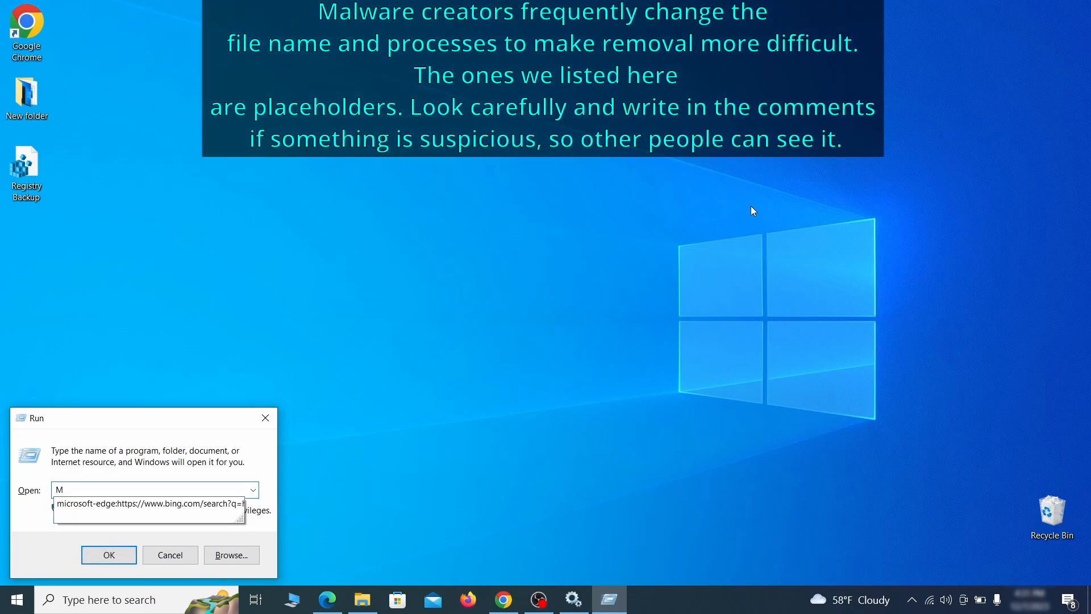
pyautogui.write('RT')
pyautogui.press('Return')
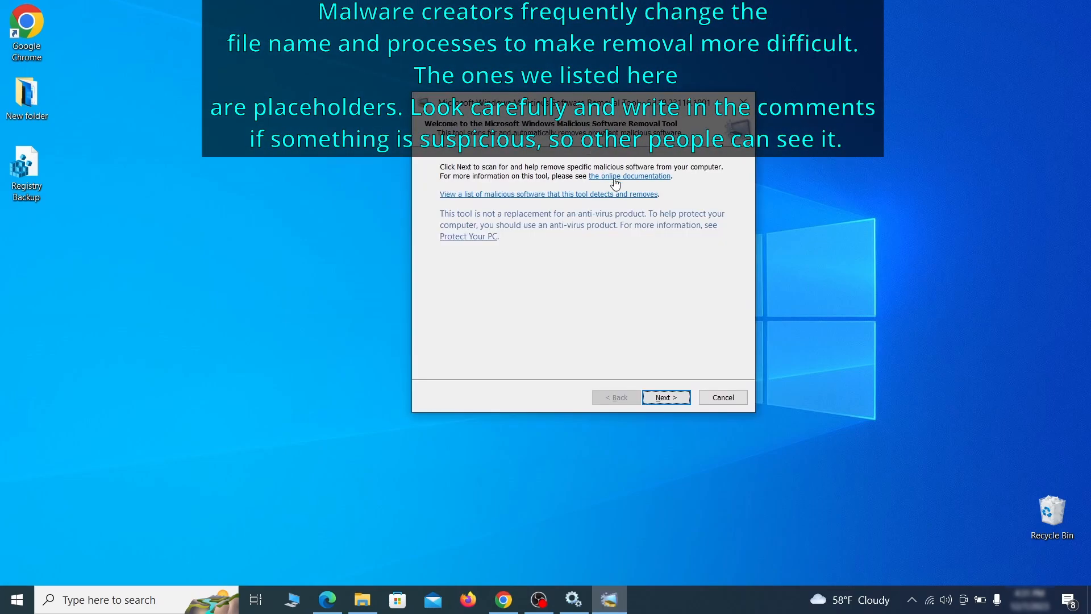
# - Run a full scan with the Malicious Software Removal Tool and finish the wizard
pyautogui.click(680, 400)
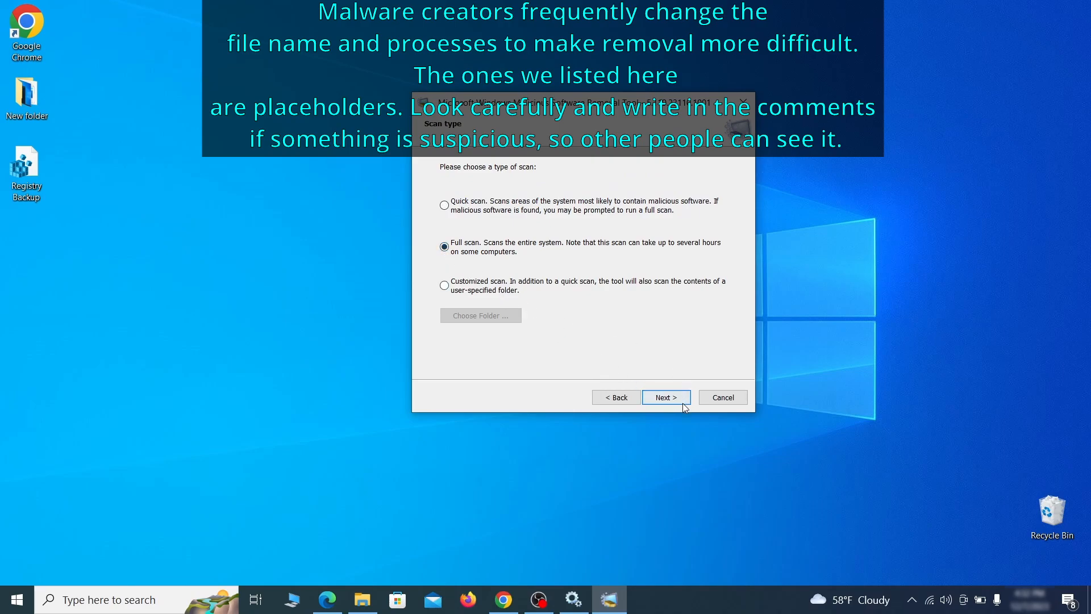
pyautogui.click(680, 401)
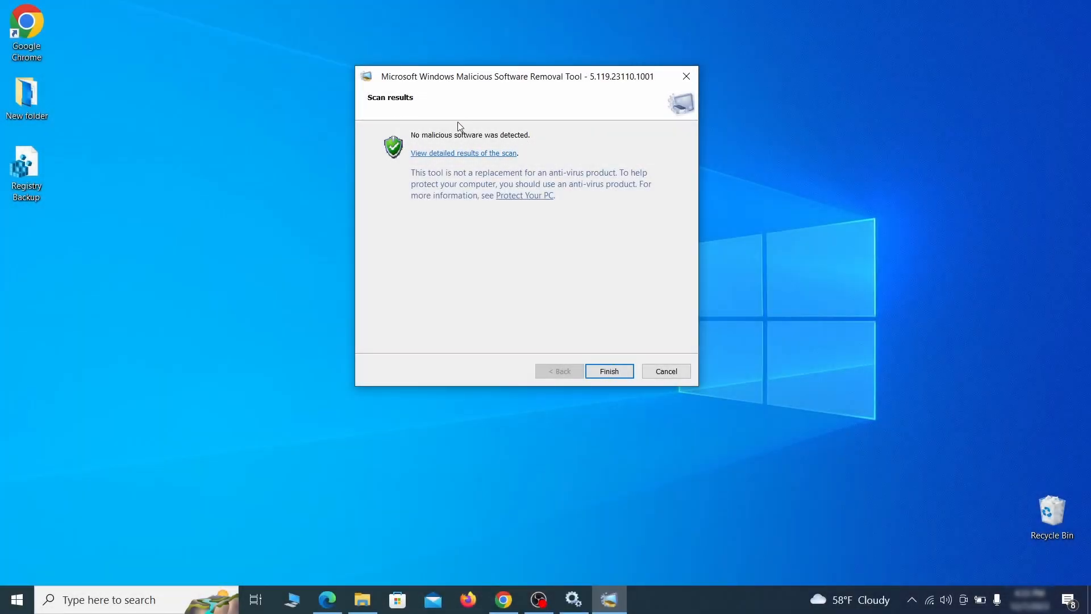
pyautogui.click(610, 371)
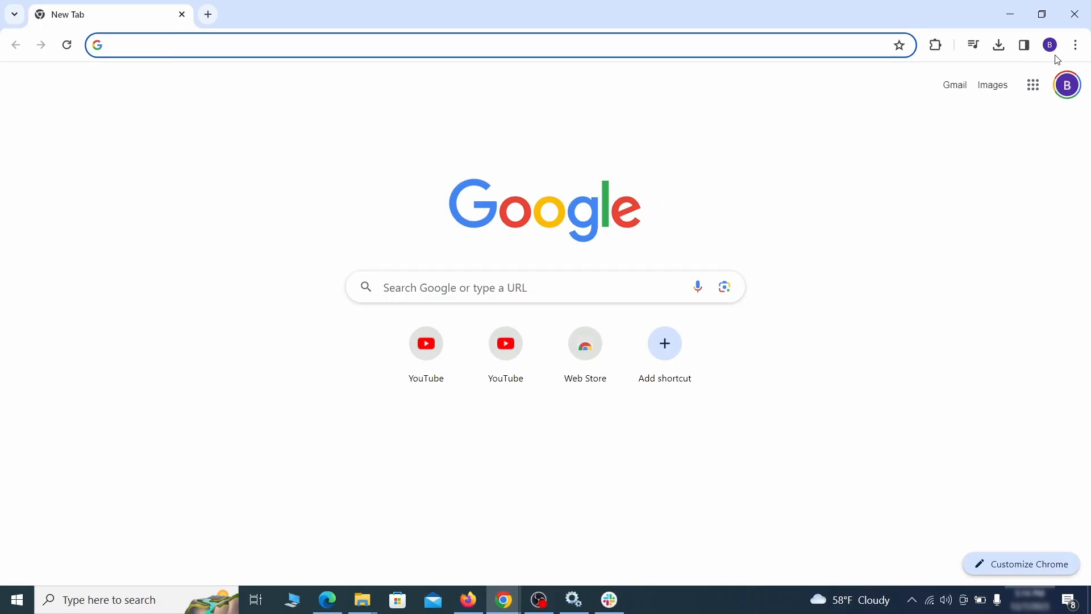
# - Switch to Chrome, open its extension management page, and disable and remove the Add to Zola Button extension
pyautogui.click(1076, 45)
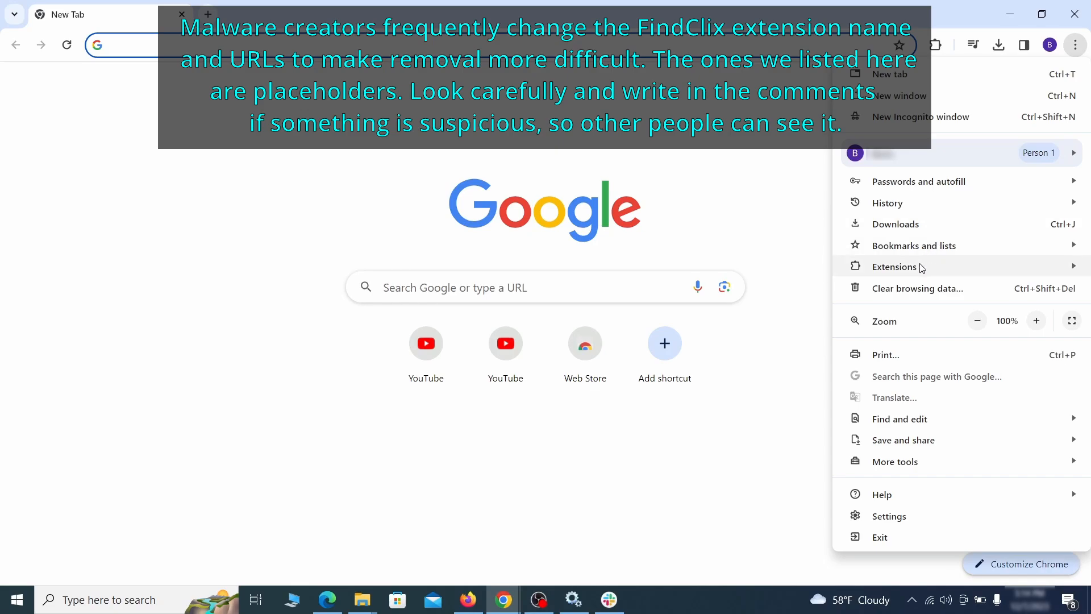
pyautogui.moveTo(922, 268)
pyautogui.click(799, 269)
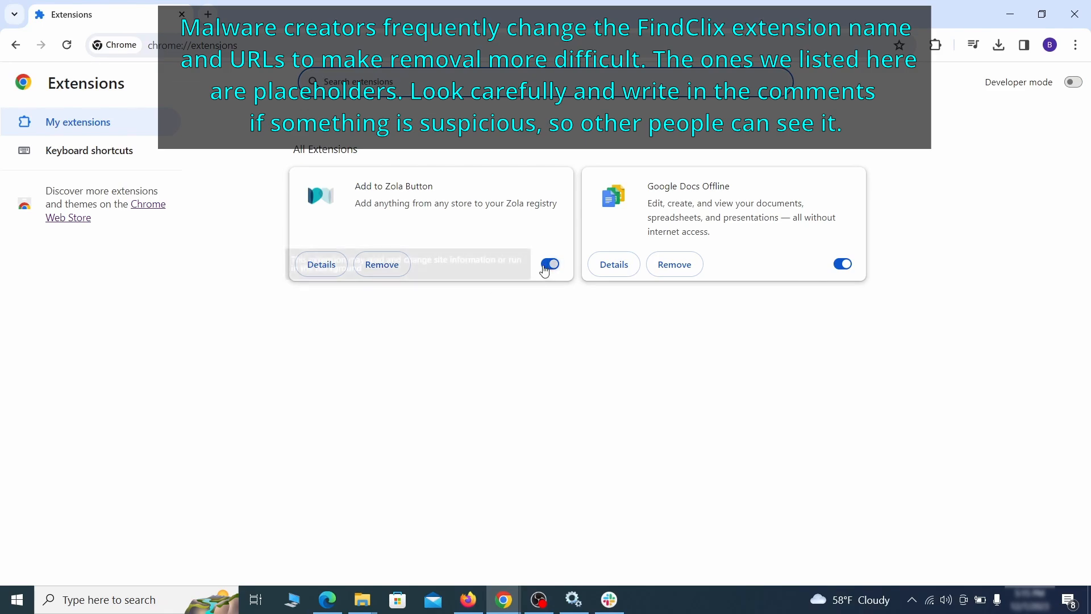
pyautogui.click(546, 265)
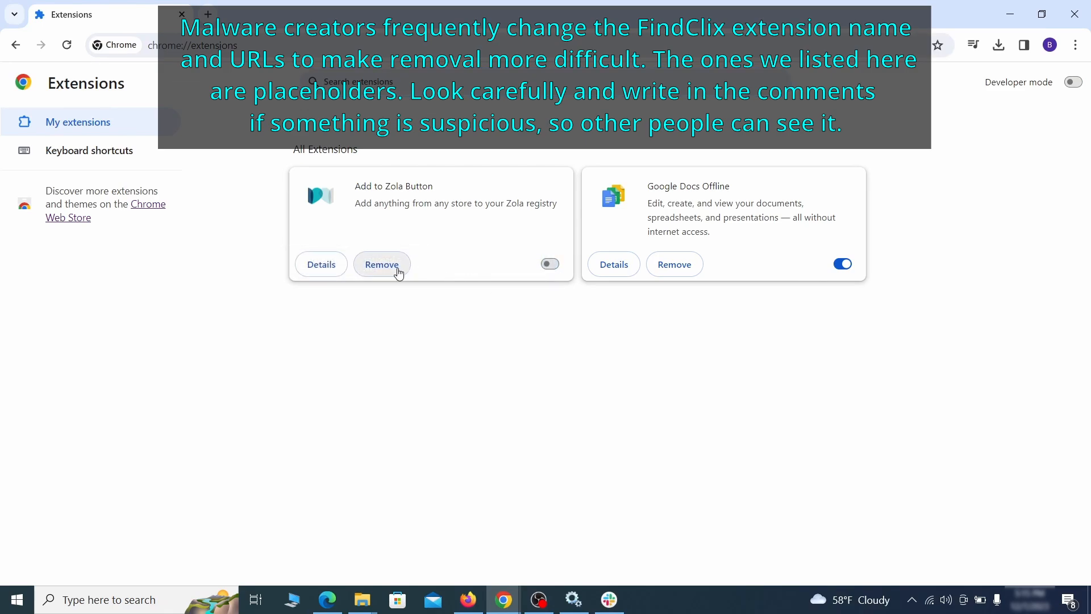
pyautogui.click(397, 270)
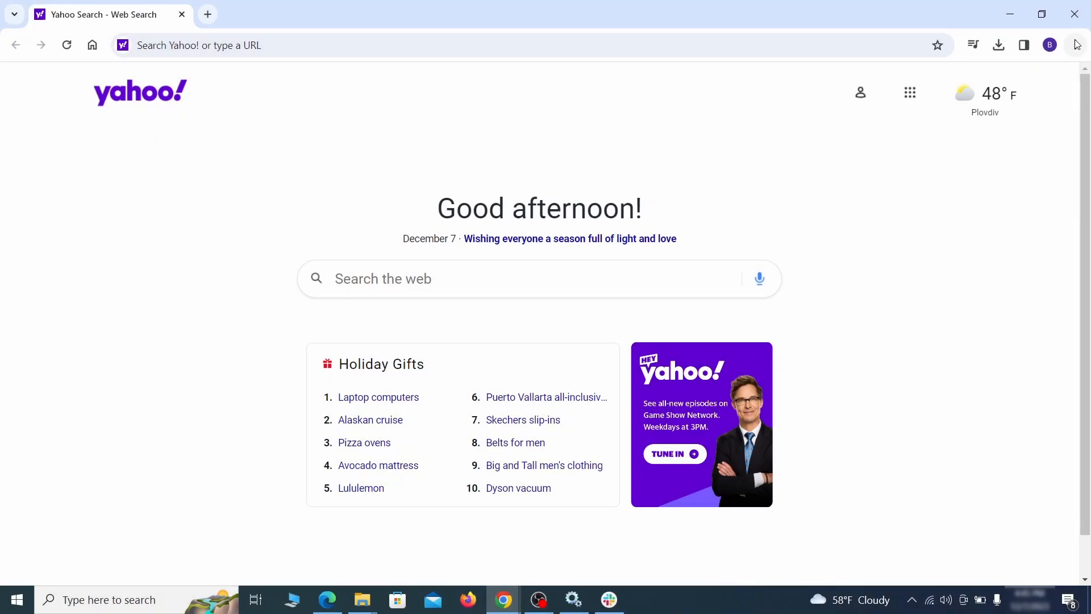
# - Open the Chrome settings and bring up the browsing data clearing options from Privacy and security
pyautogui.click(1076, 44)
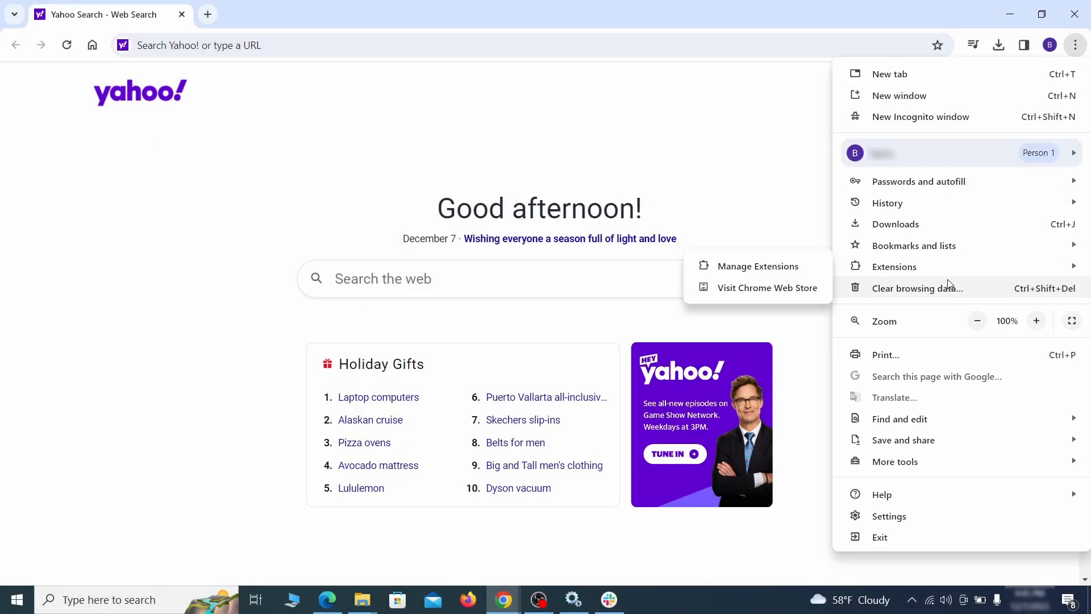
pyautogui.click(896, 516)
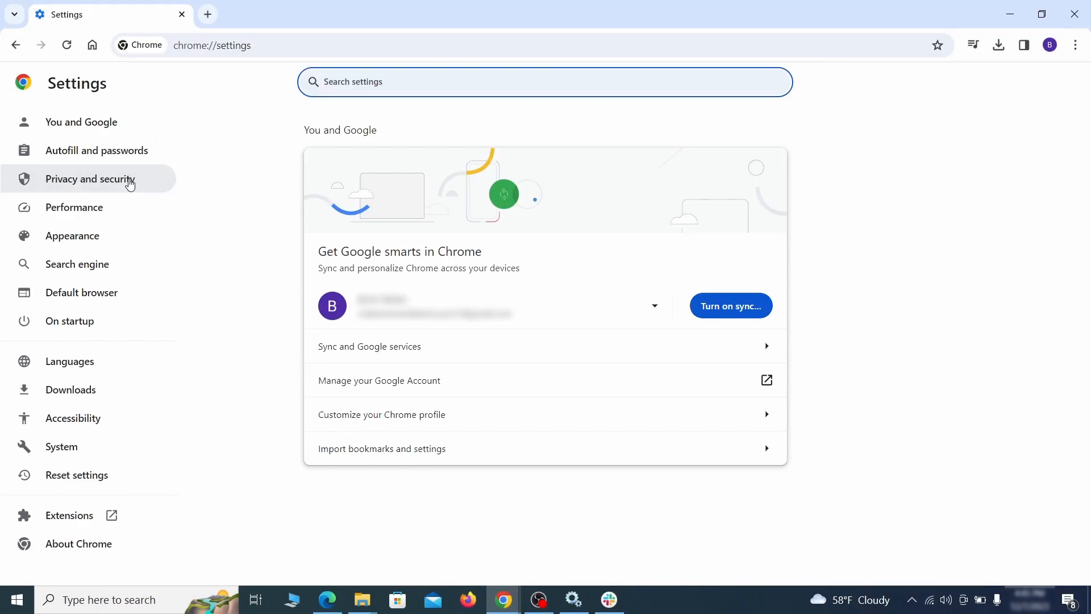
pyautogui.click(131, 178)
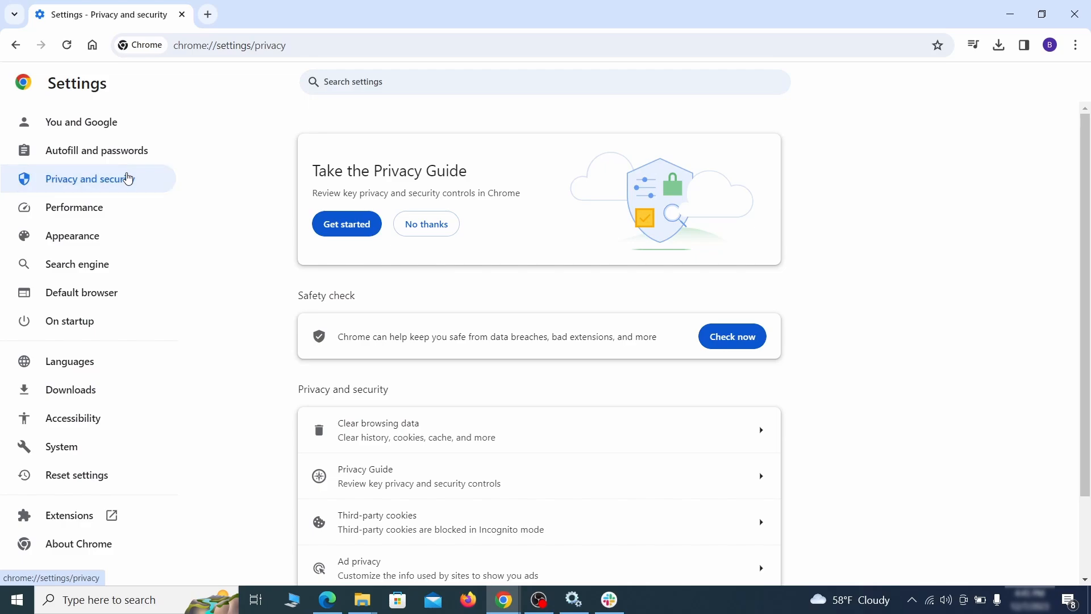
pyautogui.scroll(-1, 869, 374)
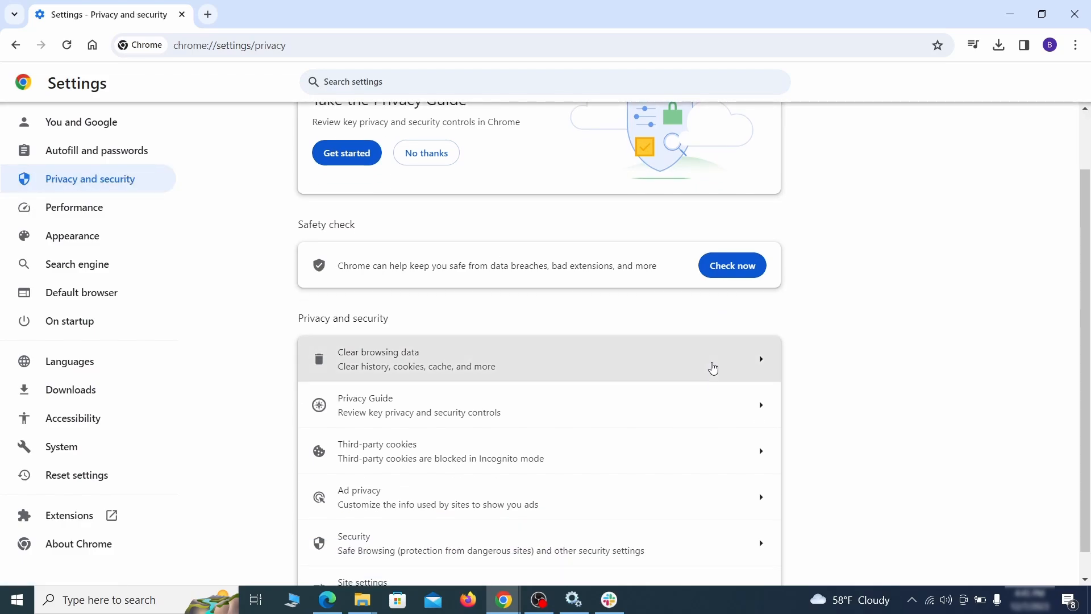
pyautogui.click(711, 367)
# - Add autofill form data, site settings and hosted app data to the advanced clearing selection, leaving passwords out, and clear the data
pyautogui.click(500, 205)
pyautogui.click(609, 204)
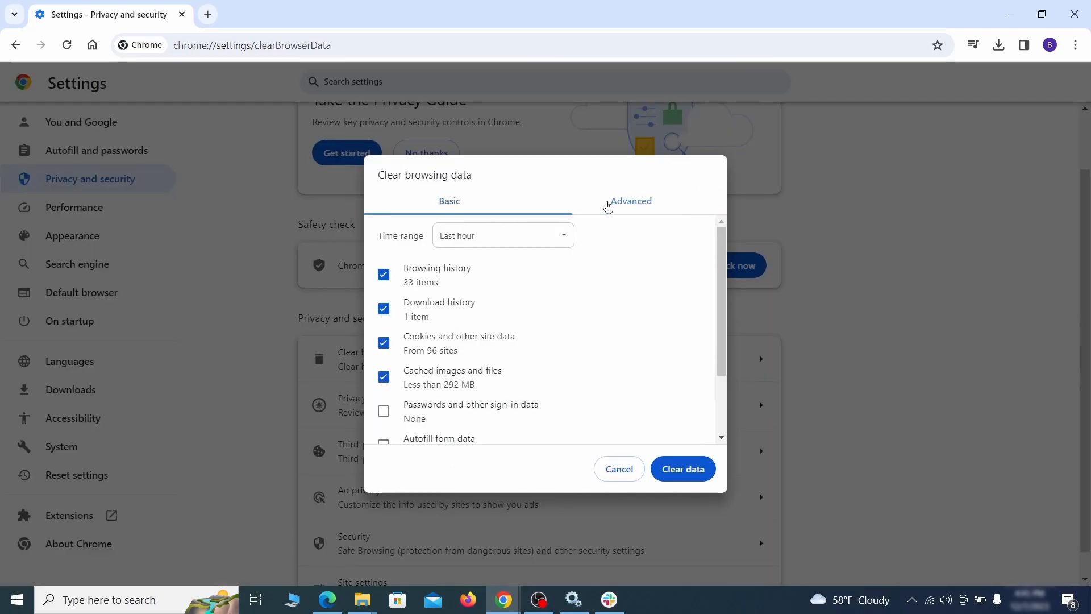
pyautogui.scroll(-2, 550, 324)
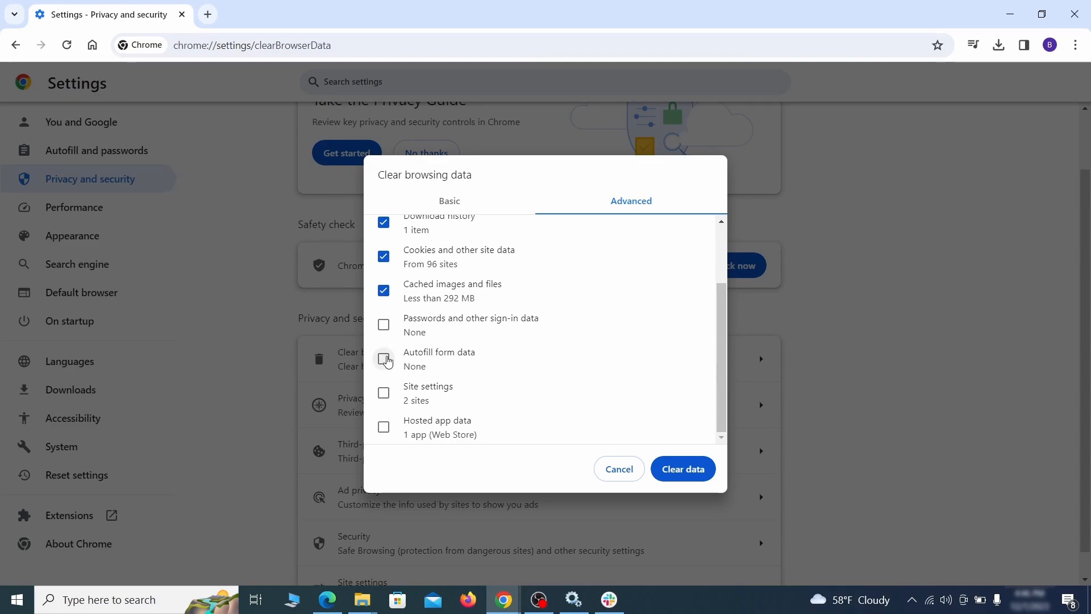
pyautogui.click(383, 360)
pyautogui.click(384, 393)
pyautogui.click(384, 427)
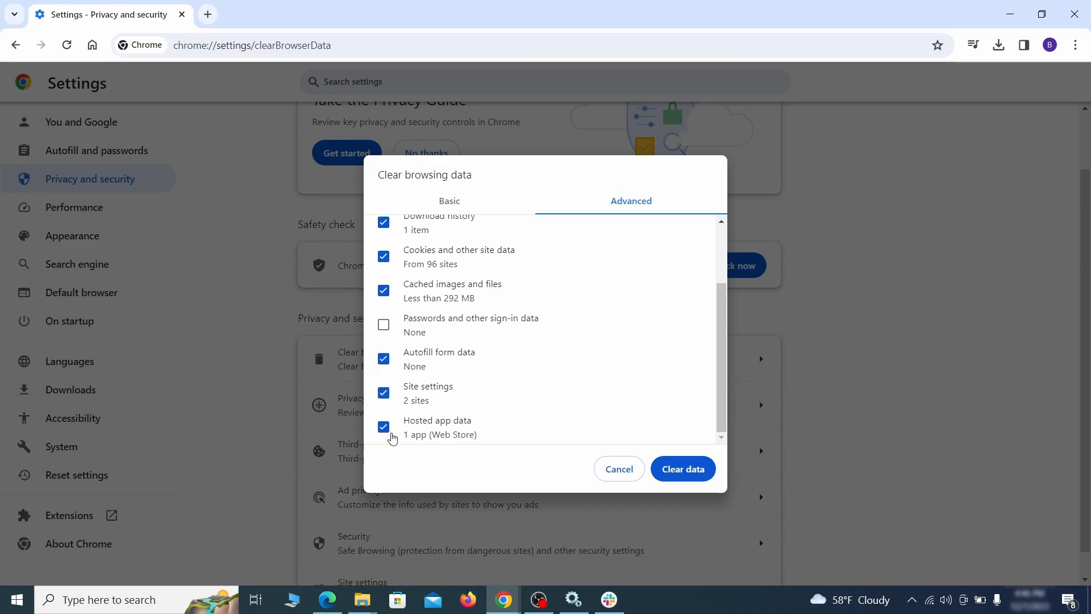
pyautogui.click(693, 471)
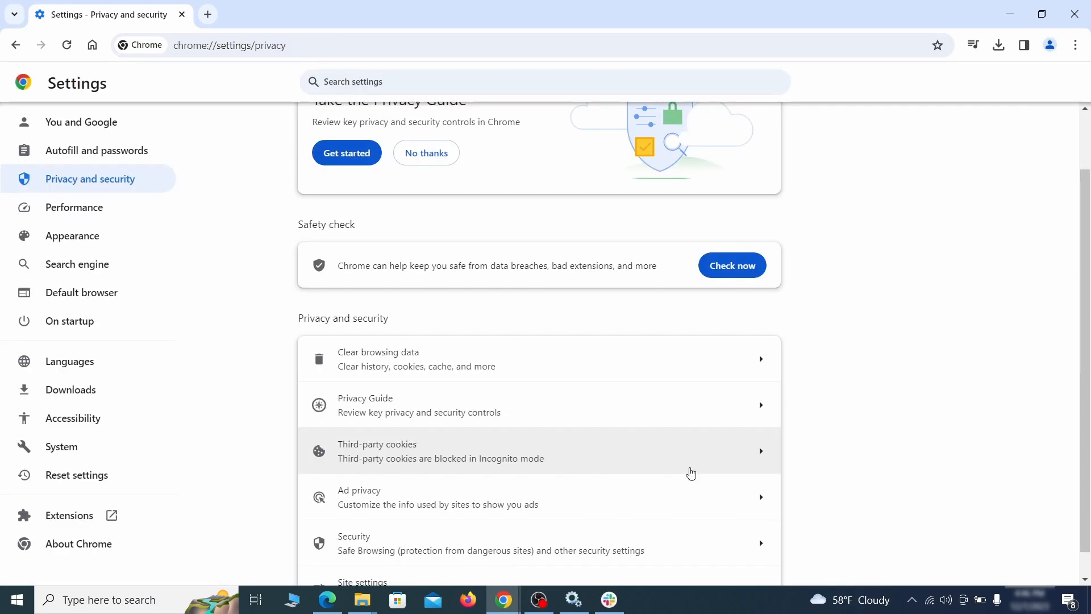
# - Review the location and camera permissions in the site settings, and show the available actions for ExampleRougeURL.com among sites allowed to send notifications
pyautogui.scroll(-1, 820, 373)
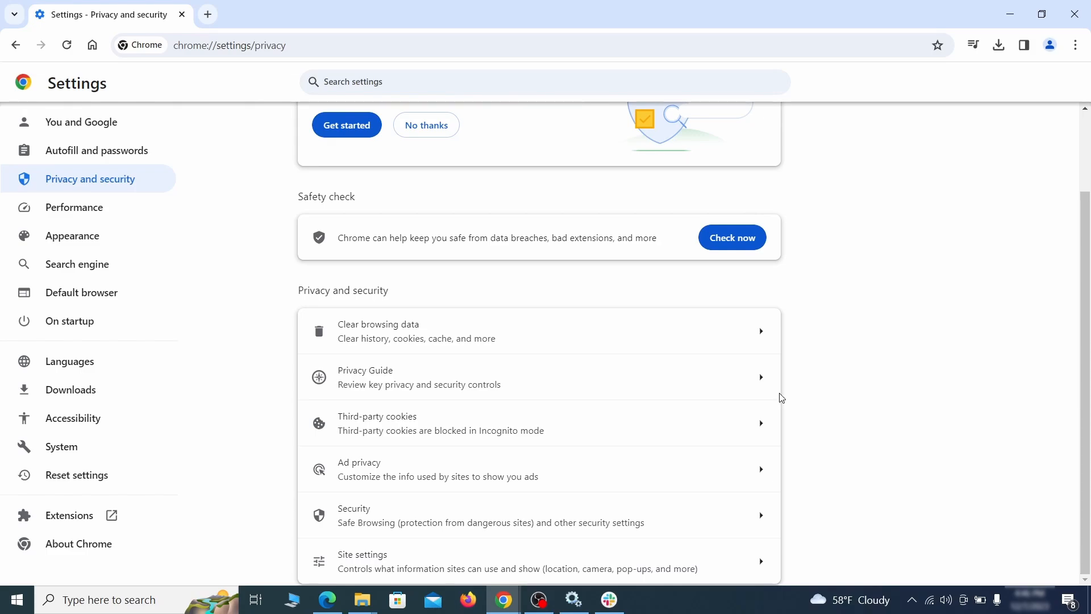
pyautogui.click(531, 557)
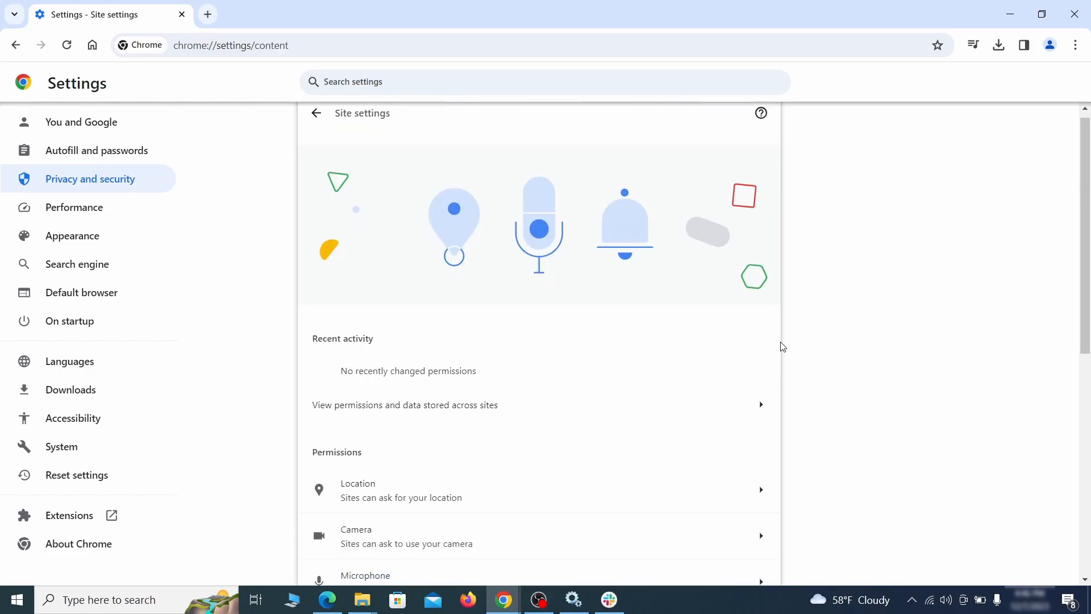
pyautogui.scroll(-3, 783, 347)
pyautogui.scroll(-1, 804, 326)
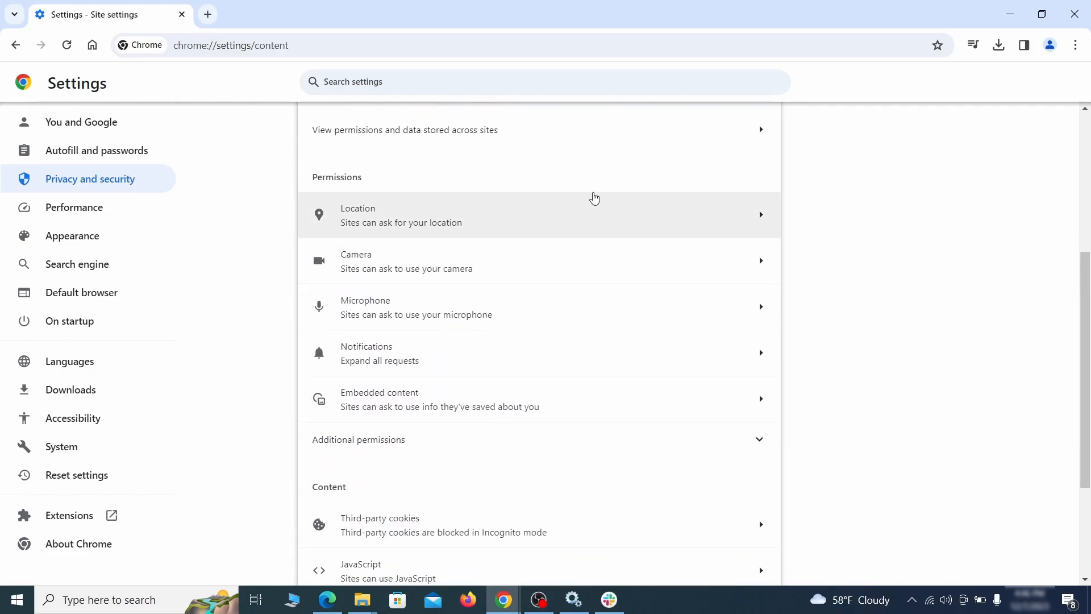
pyautogui.click(552, 221)
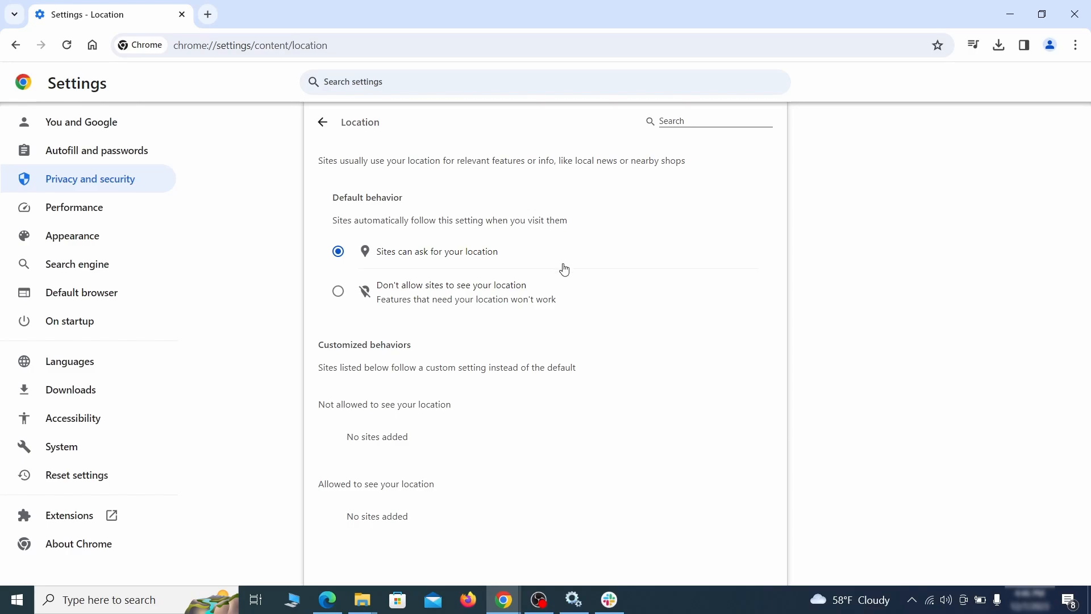
pyautogui.click(15, 45)
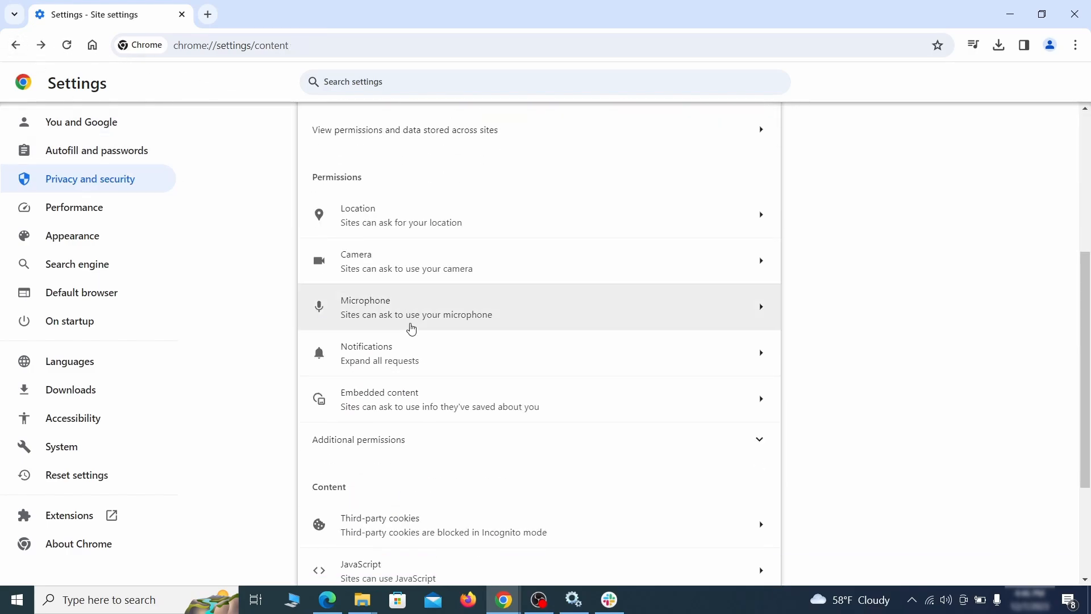
pyautogui.click(434, 267)
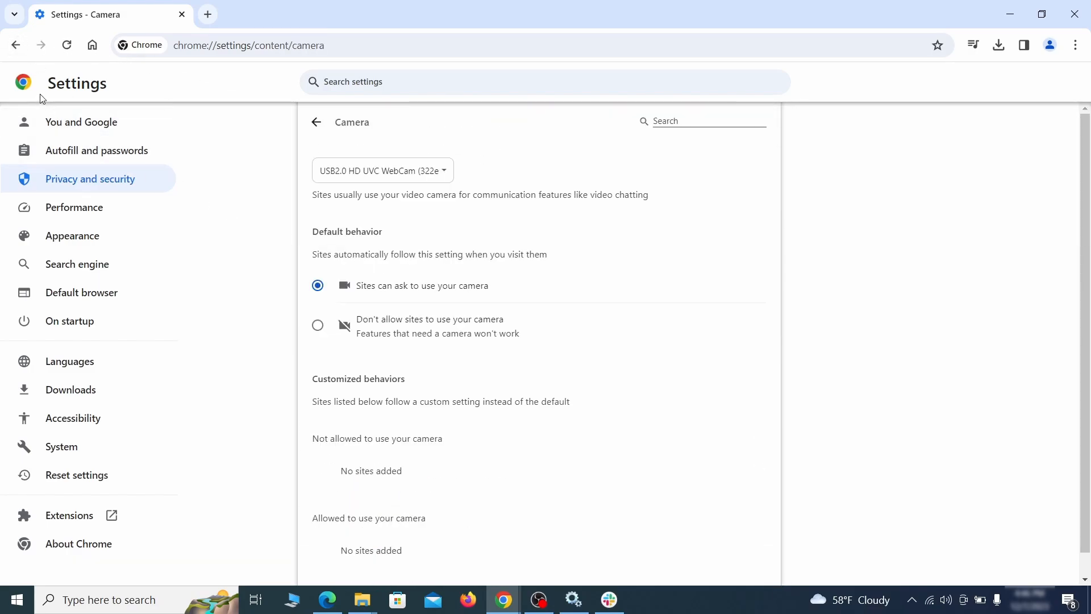
pyautogui.scroll(-1, 278, 370)
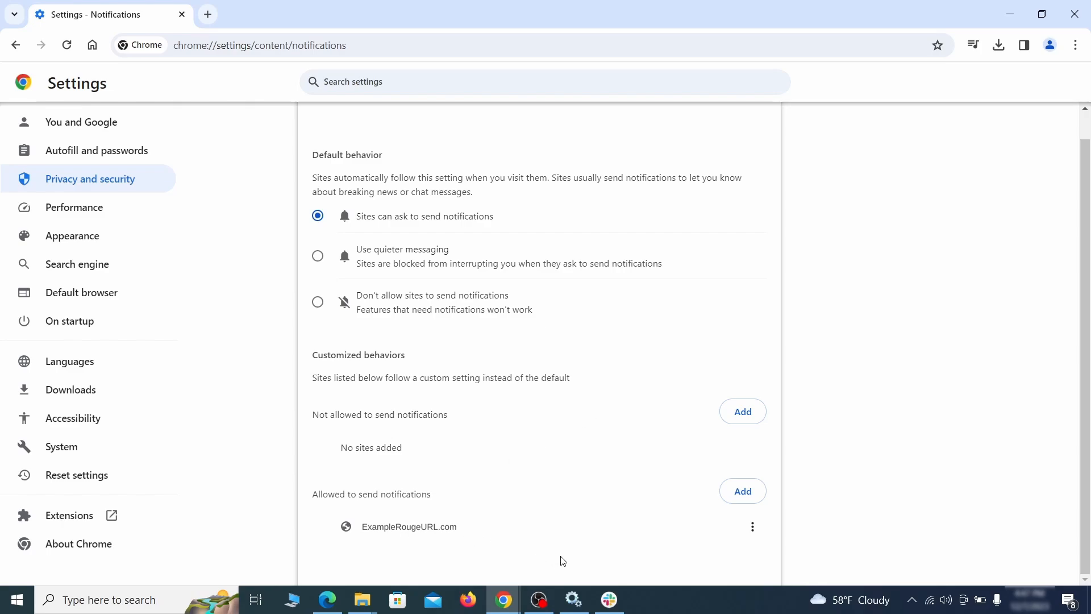
pyautogui.click(754, 527)
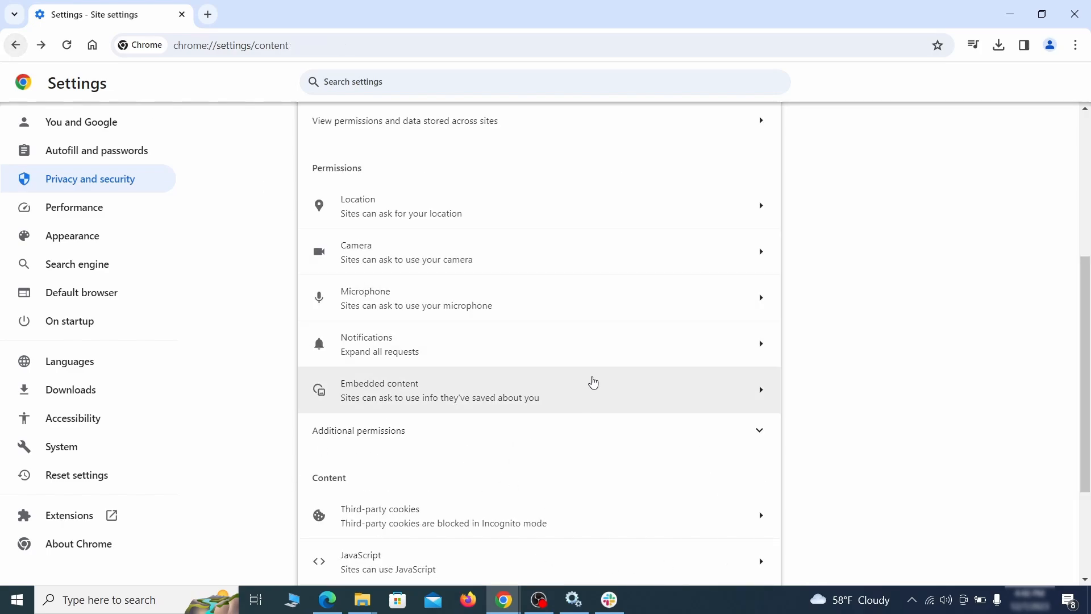
# - Delete ExampleRougeURL.com from the sites allowed to use third-party cookies and return to the site settings
pyautogui.scroll(-3, 590, 383)
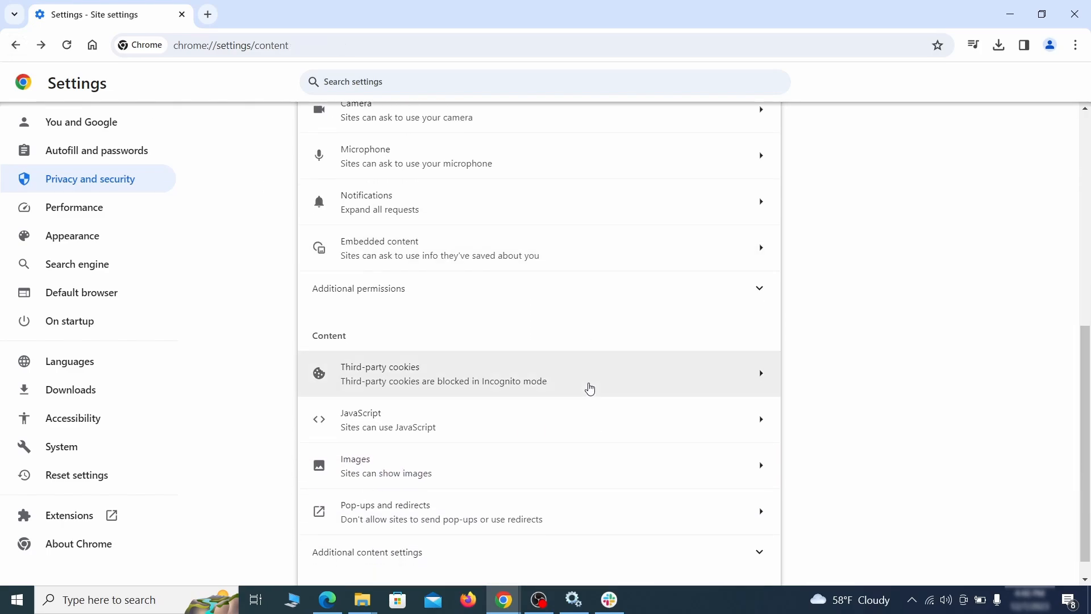
pyautogui.click(587, 385)
pyautogui.scroll(-5, 602, 422)
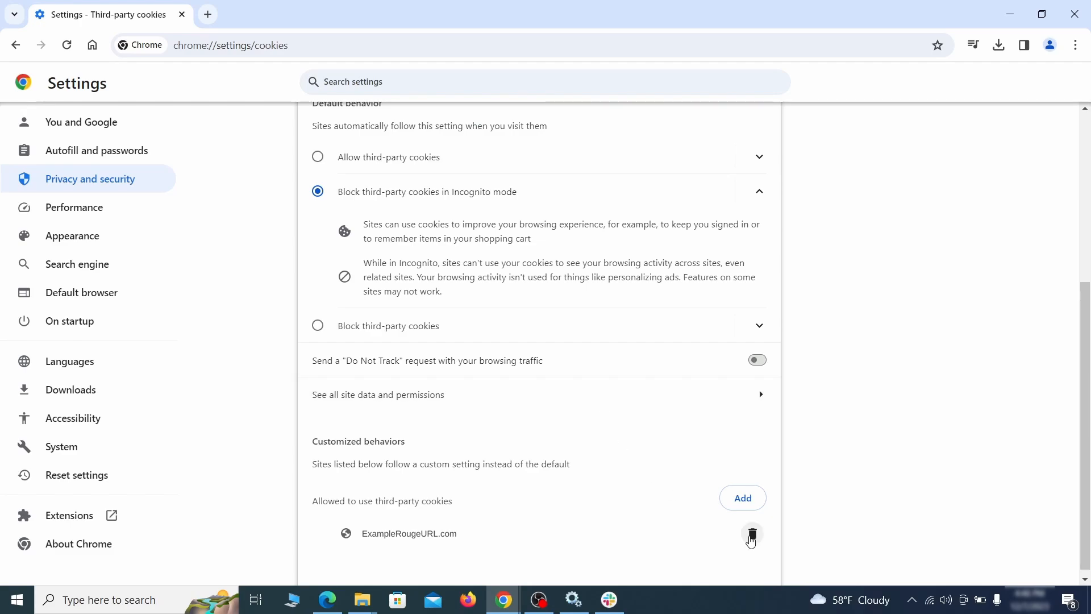
pyautogui.click(759, 542)
pyautogui.hotkey('alt', 'Left')
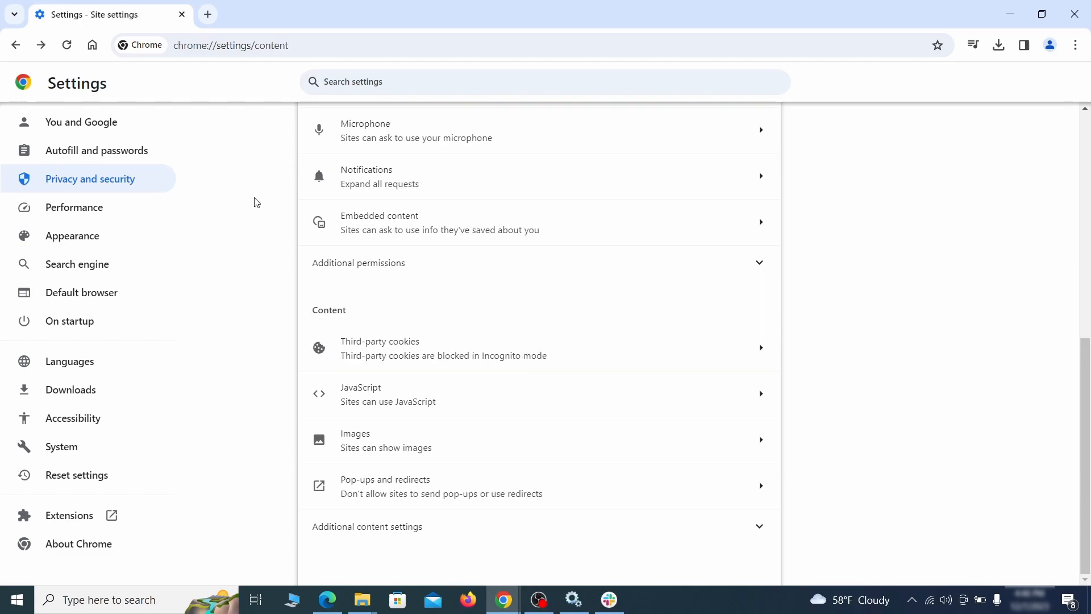
# - Clear the custom home page address in the appearance settings and turn off the home button
pyautogui.click(148, 238)
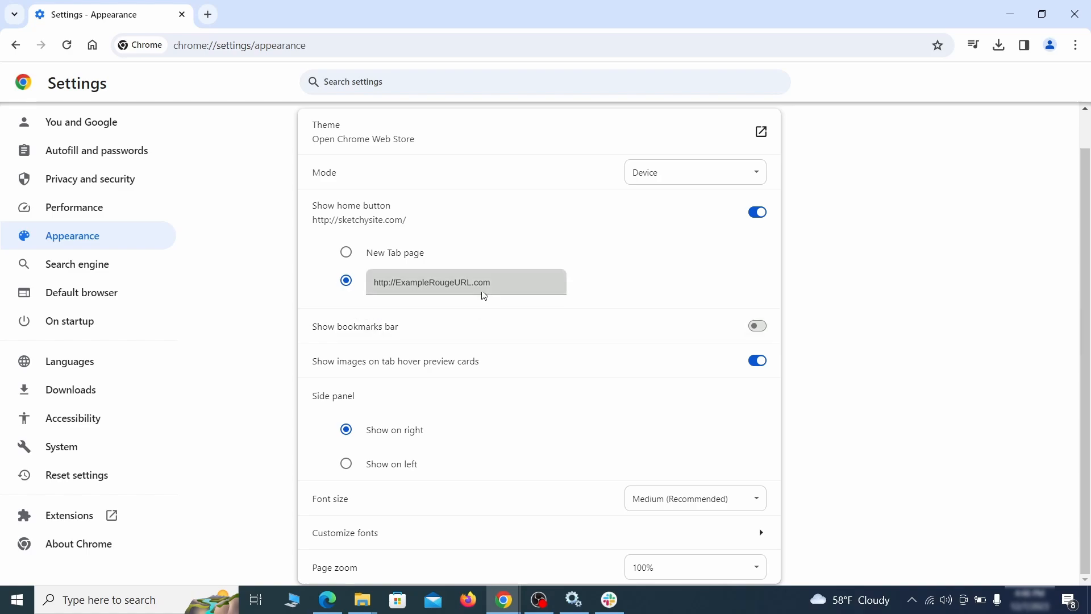
pyautogui.moveTo(484, 295); pyautogui.dragTo(361, 283)
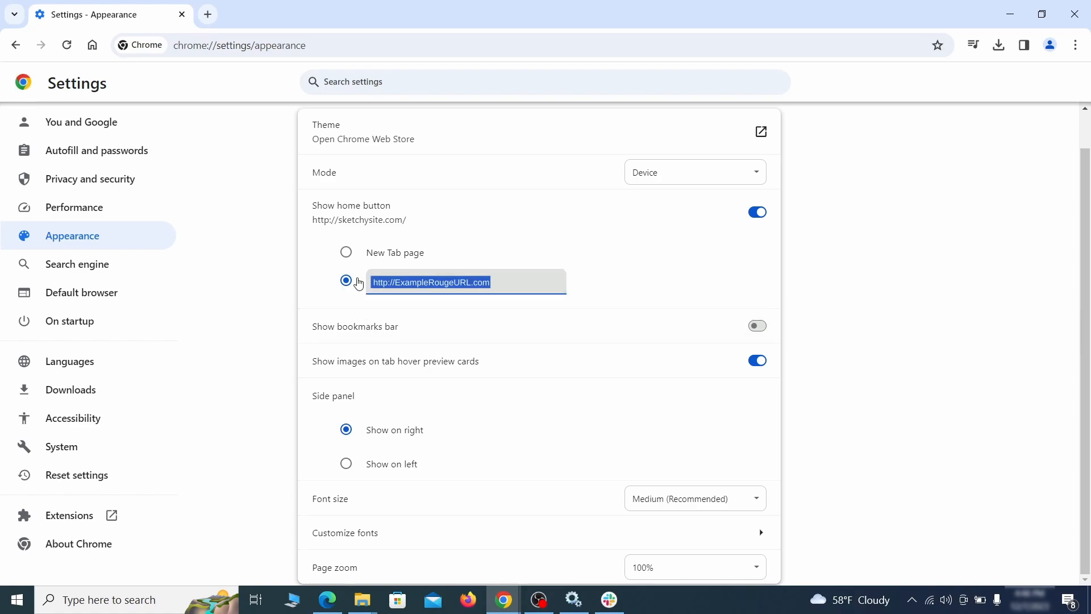
pyautogui.press('BackSpace')
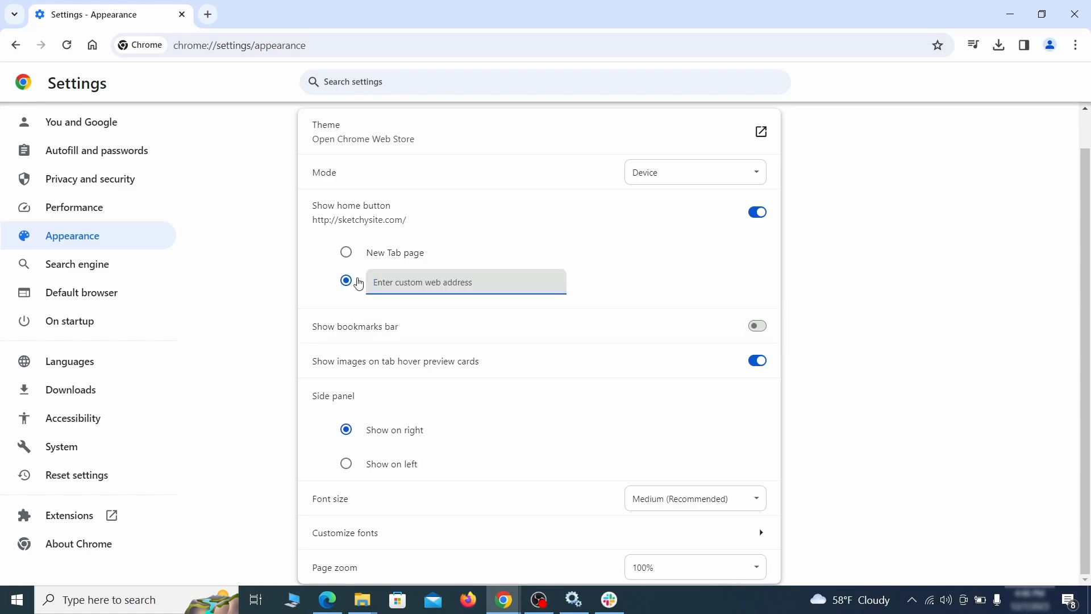
pyautogui.click(454, 222)
# - Set the search engine used in the address bar to Google
pyautogui.click(114, 265)
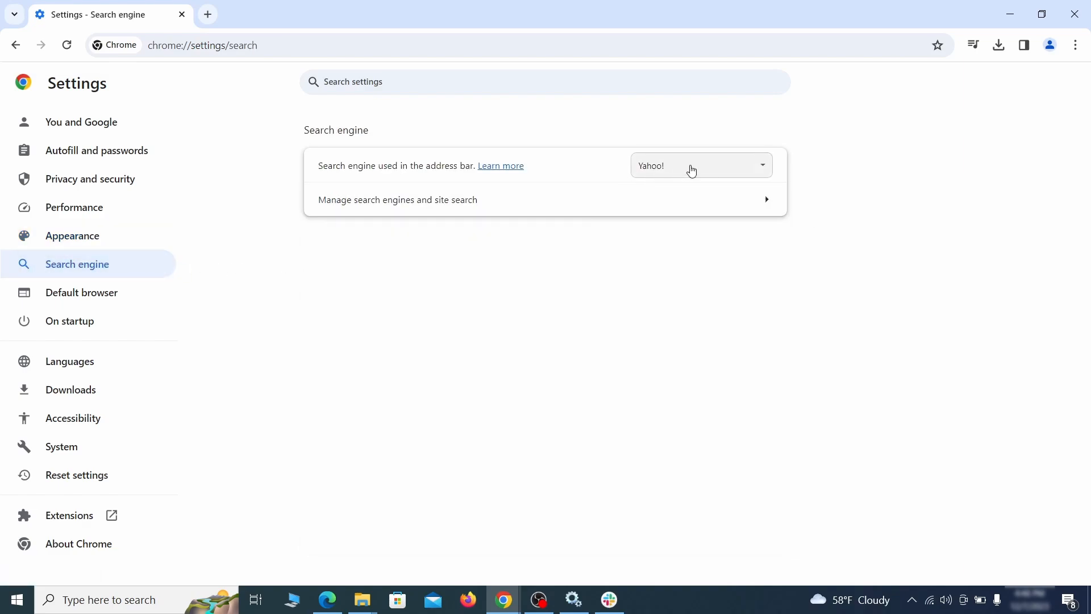
pyautogui.click(747, 170)
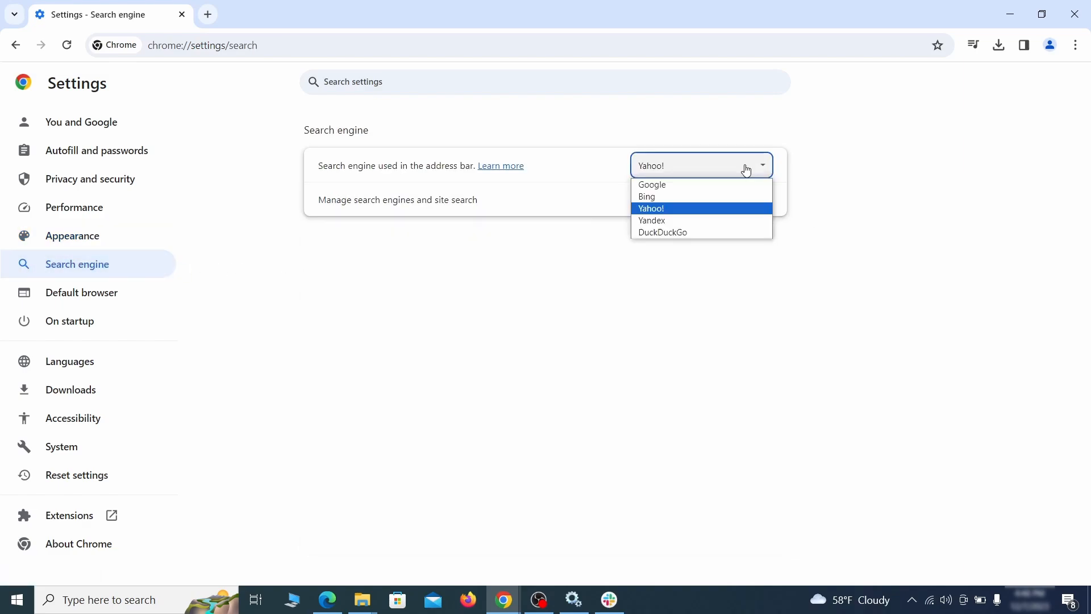
pyautogui.click(718, 185)
# - Delete the ExampleRougeURL.com entry from the site search shortcuts in the search engine management page
pyautogui.click(703, 211)
pyautogui.scroll(-8, 705, 296)
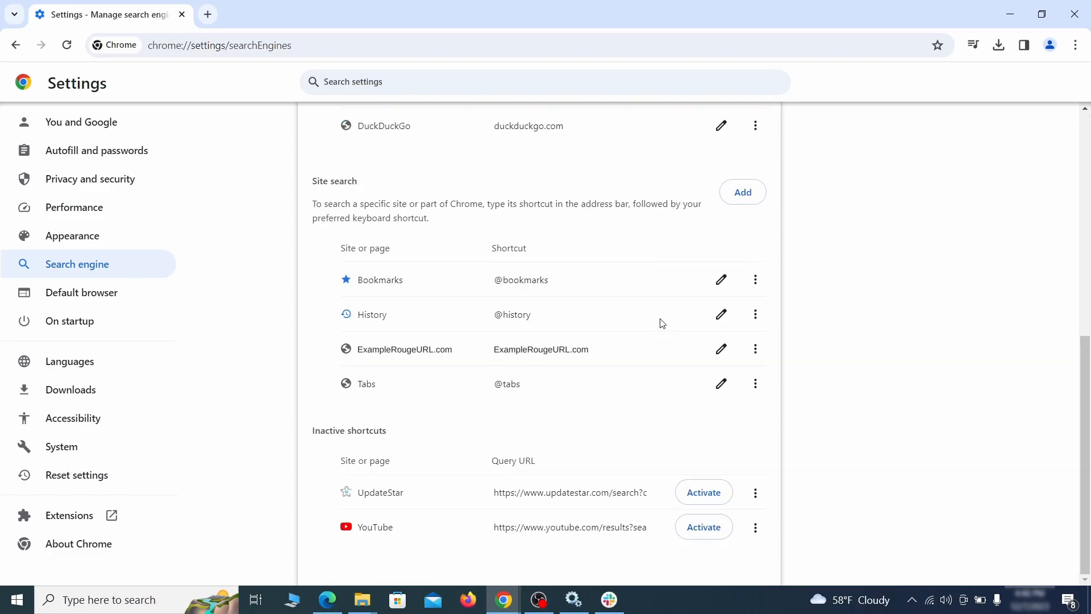
pyautogui.click(756, 349)
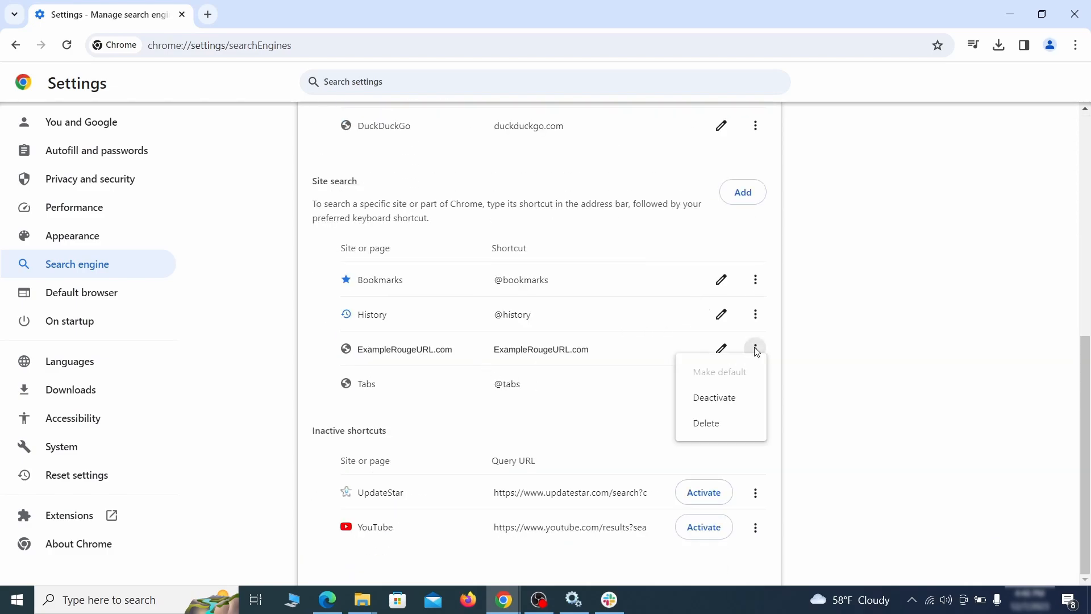
pyautogui.click(707, 426)
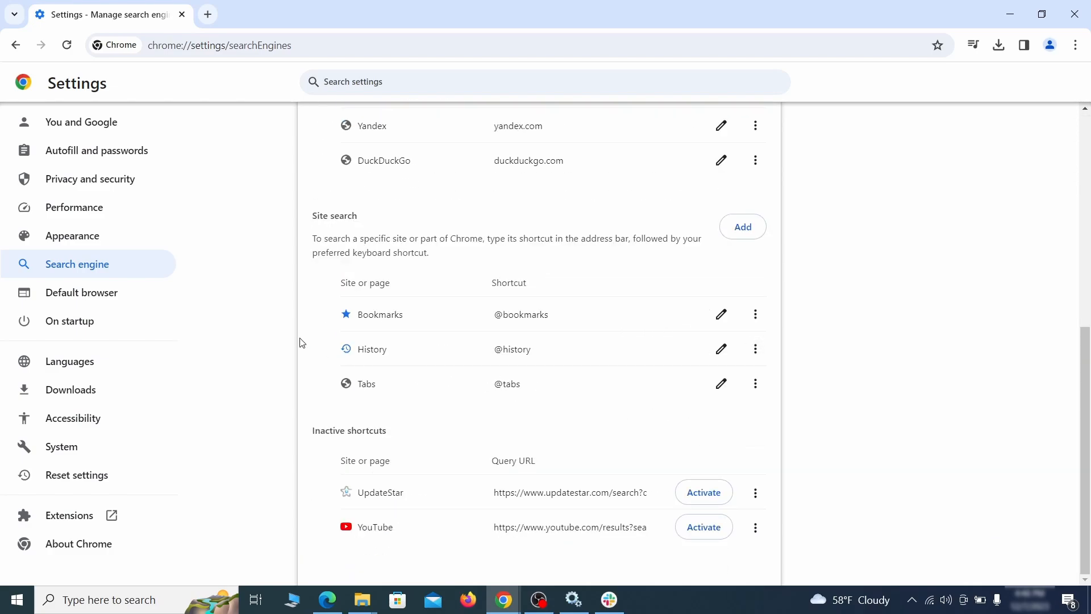
# - Remove ExampleRougeURL.com from the specific pages that open on startup
pyautogui.click(81, 321)
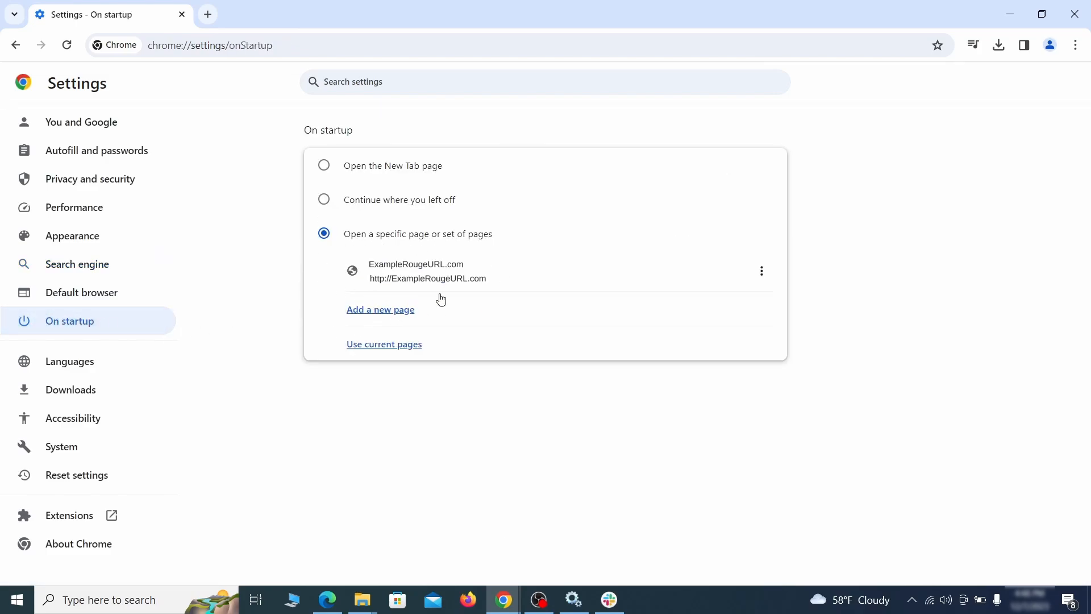
pyautogui.click(761, 271)
pyautogui.click(729, 305)
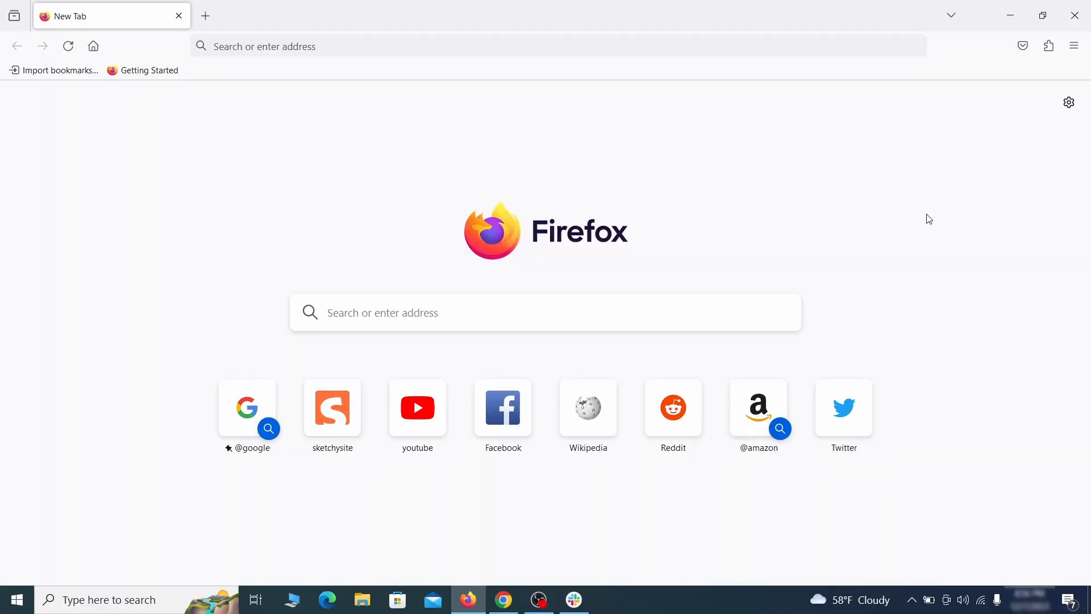
# - Switch to Firefox, open its extension management page, and disable and remove the Contenu+ extension
pyautogui.click(1050, 46)
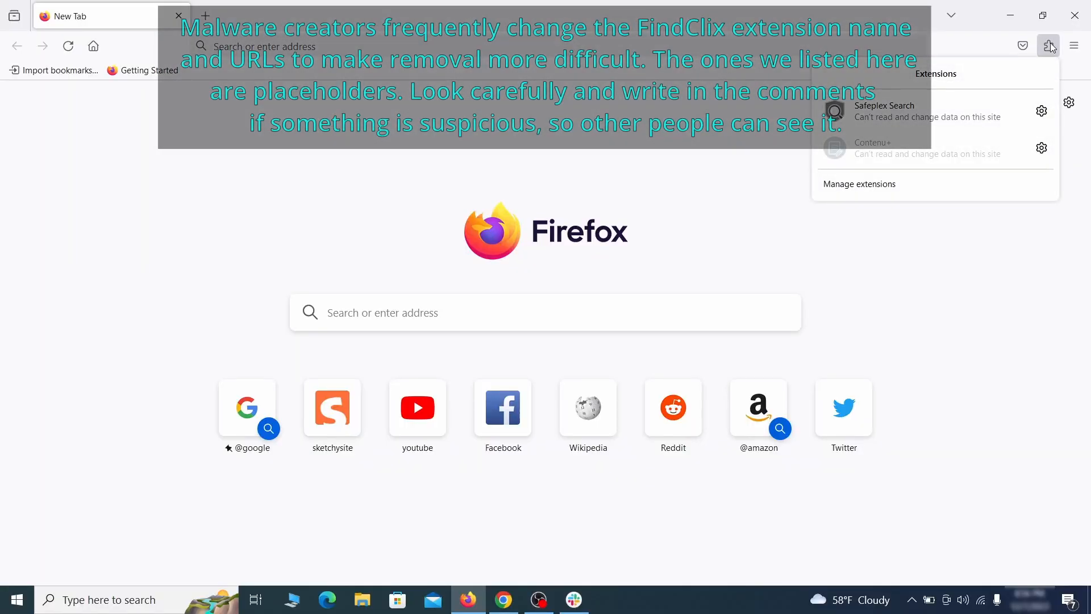
pyautogui.click(918, 187)
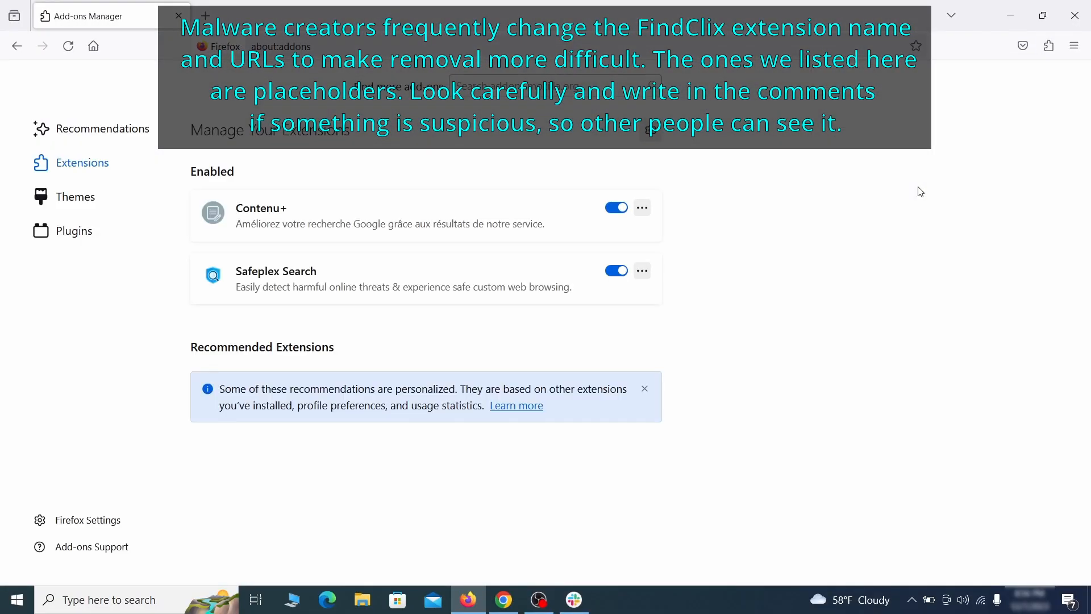
pyautogui.click(617, 207)
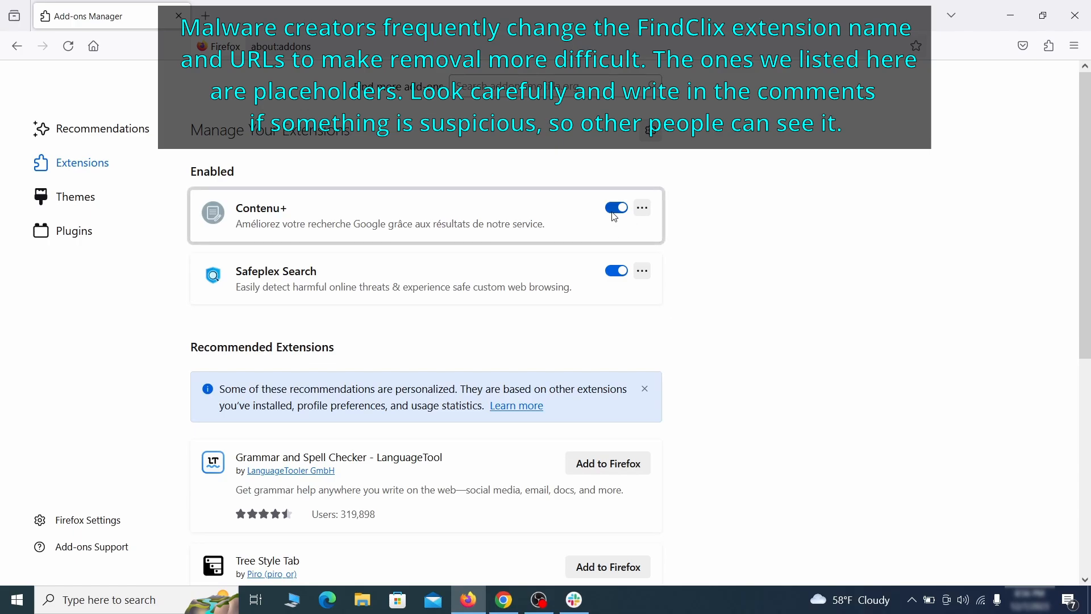
pyautogui.click(643, 208)
pyautogui.click(686, 229)
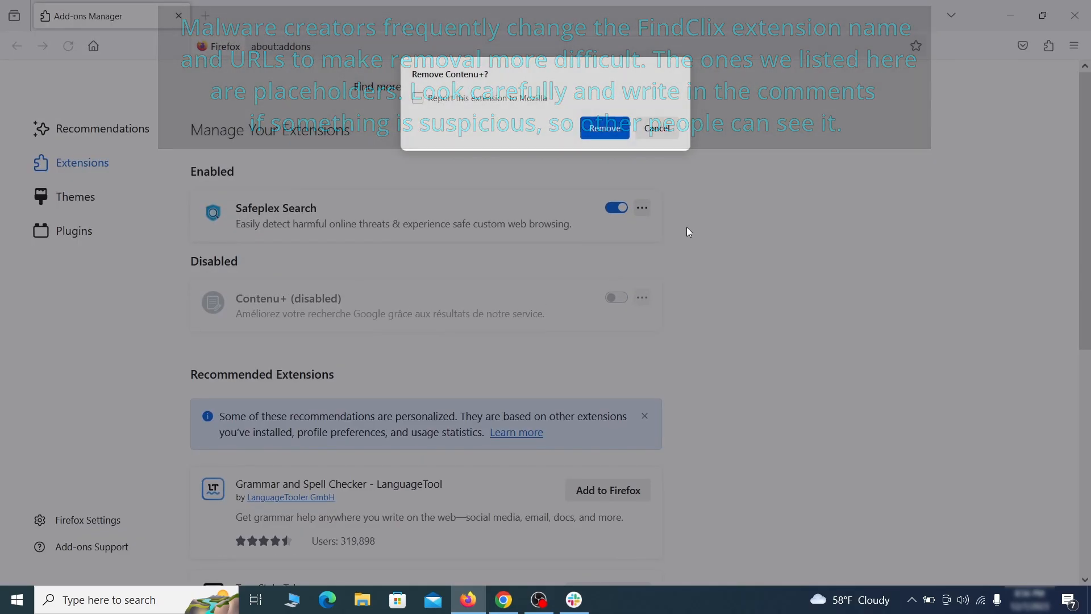
pyautogui.click(604, 128)
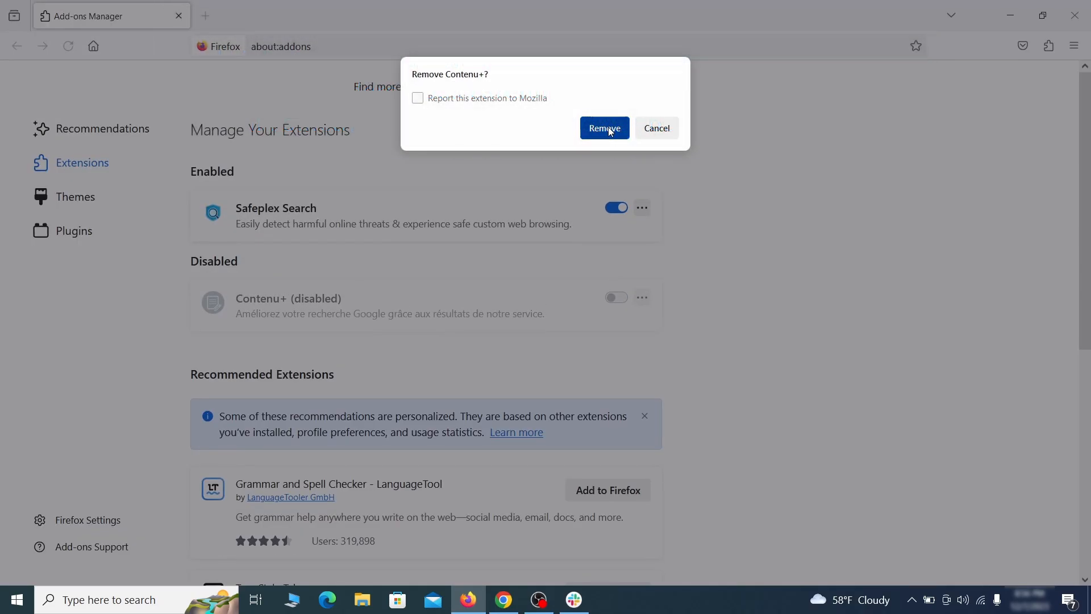
# - Open the browser settings in a new tab and clear the custom ExampleRougeURL.com address for the homepage and new windows
pyautogui.click(1074, 47)
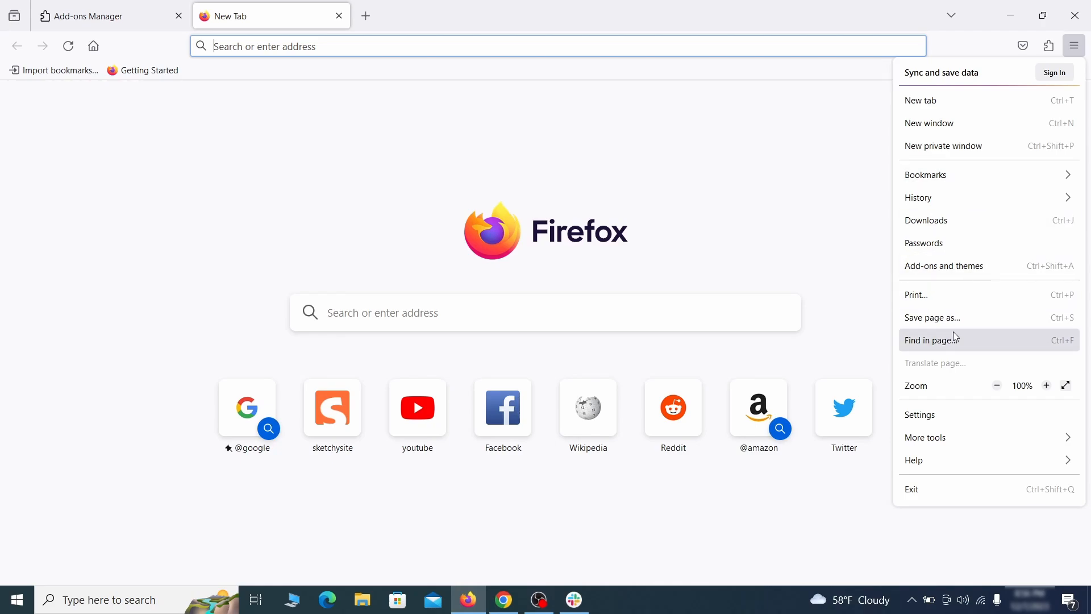
pyautogui.click(943, 418)
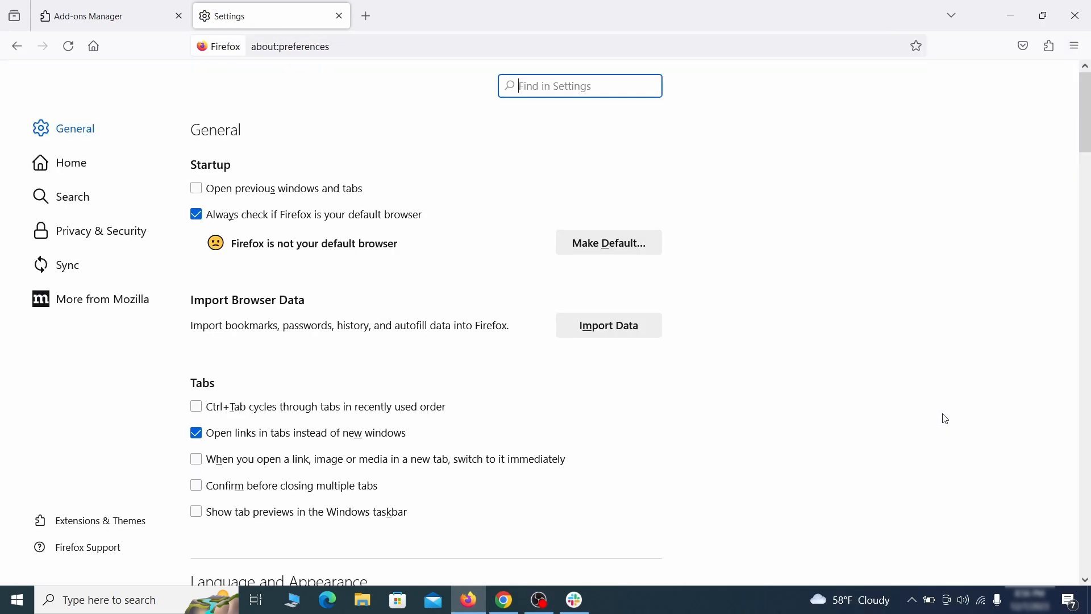
pyautogui.click(81, 164)
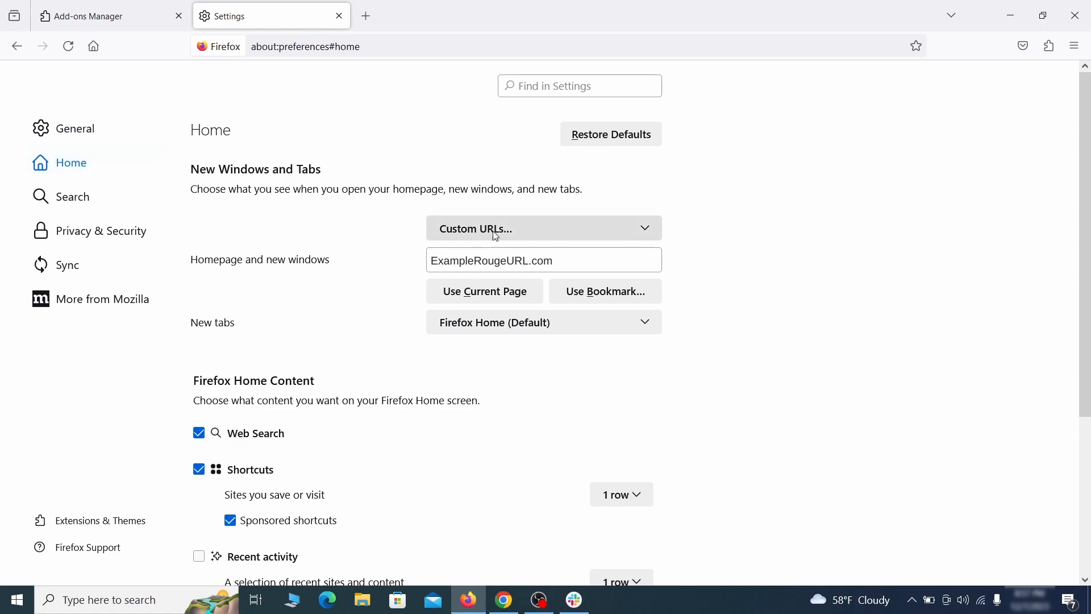
pyautogui.tripleClick(551, 261)
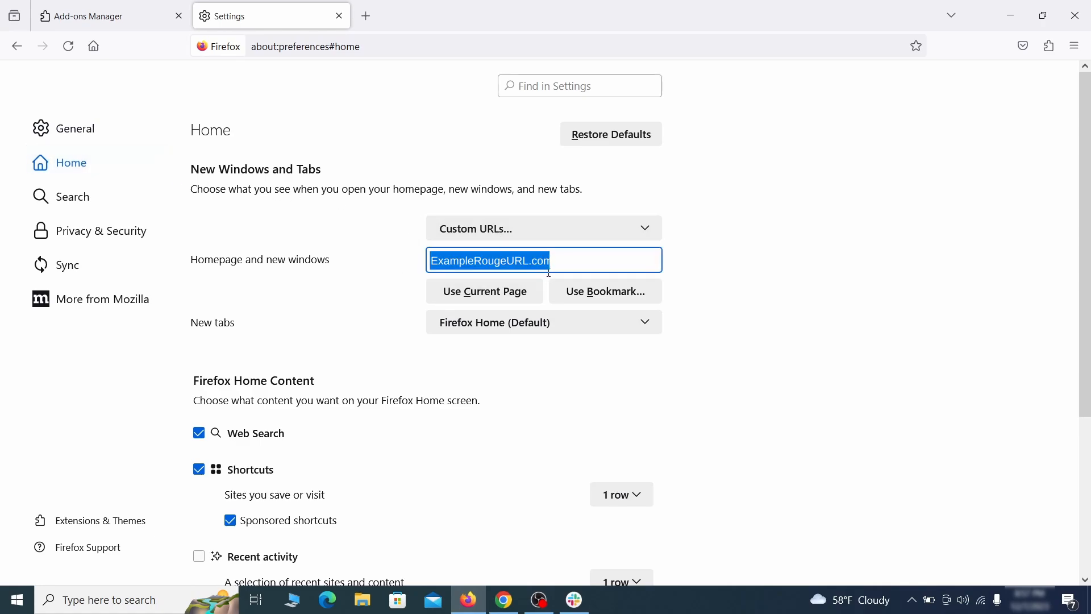
pyautogui.press('BackSpace')
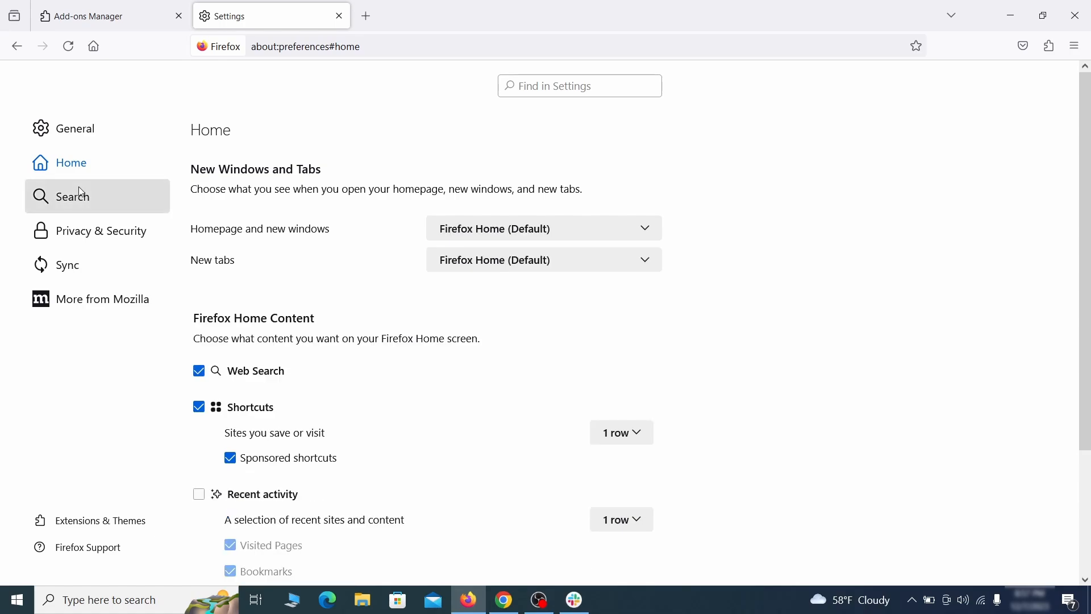
# - Set the default search engine to Google in the search settings
pyautogui.click(78, 198)
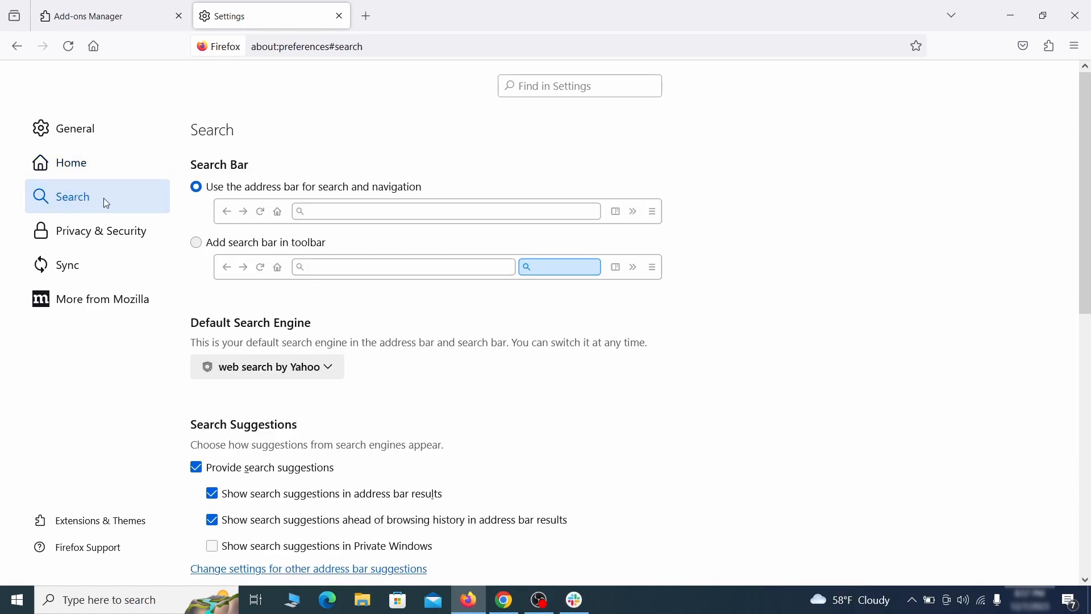
pyautogui.scroll(-2, 558, 333)
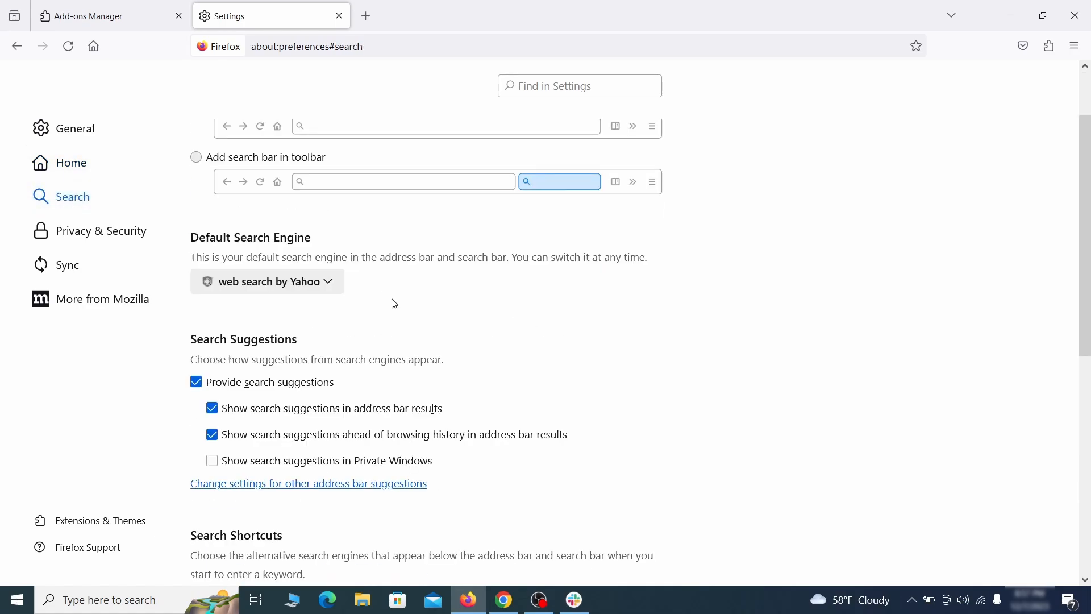
pyautogui.click(324, 284)
pyautogui.click(316, 304)
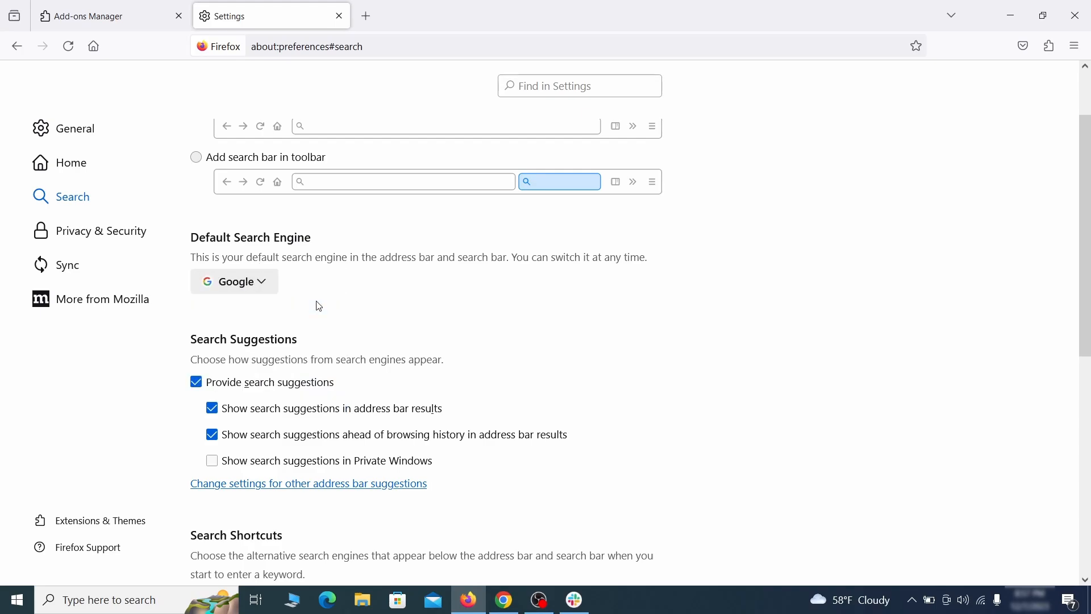
# - Remove the "web search by Yahoo" engine with the Safeplex Search keyword from the search shortcuts
pyautogui.scroll(-5, 523, 322)
pyautogui.scroll(-3, 524, 323)
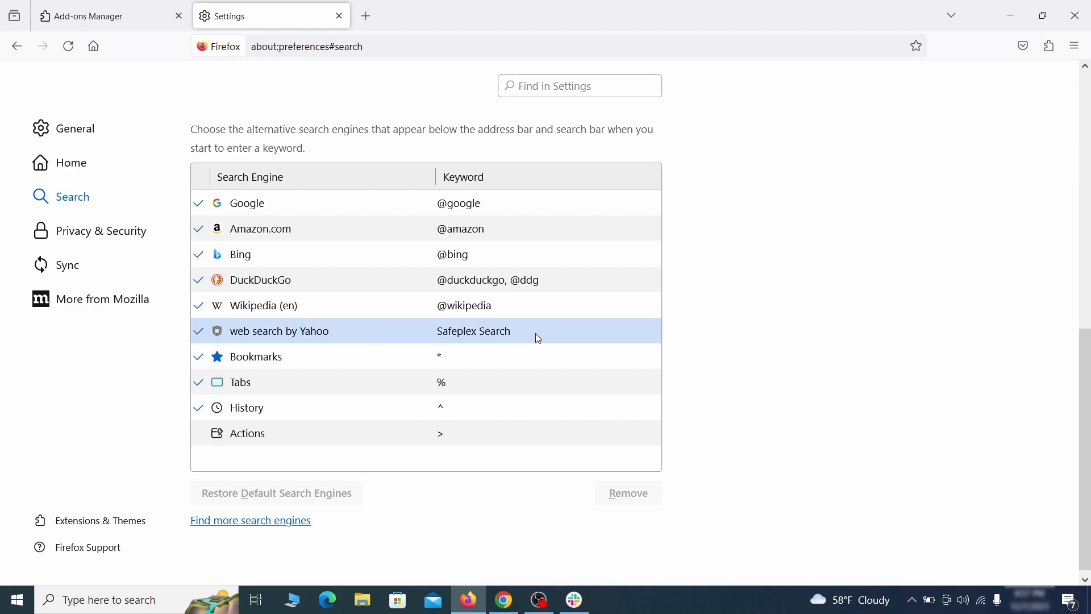
pyautogui.click(543, 339)
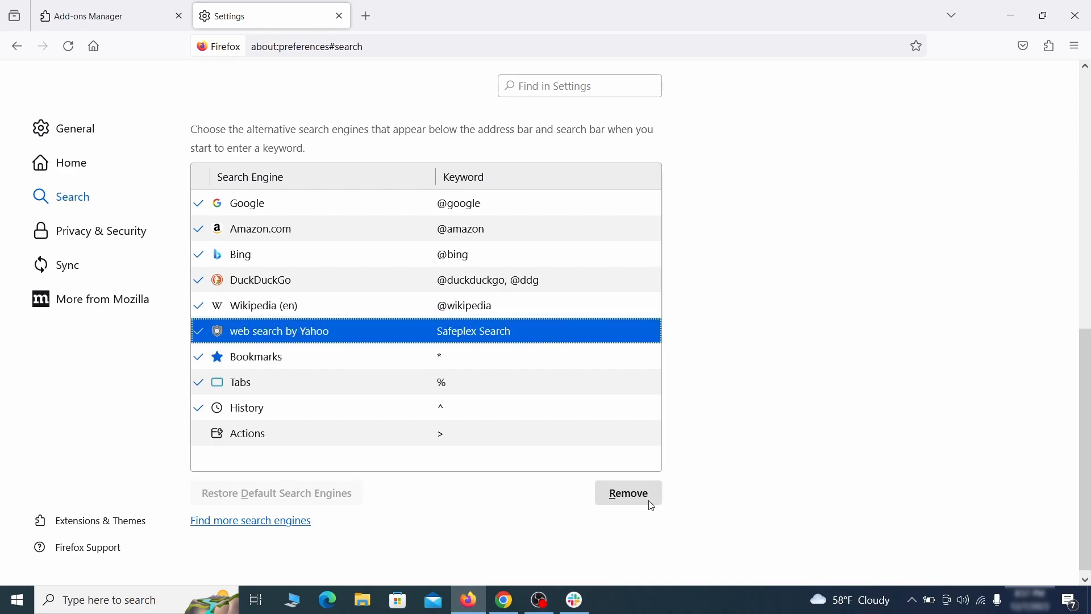
pyautogui.click(652, 504)
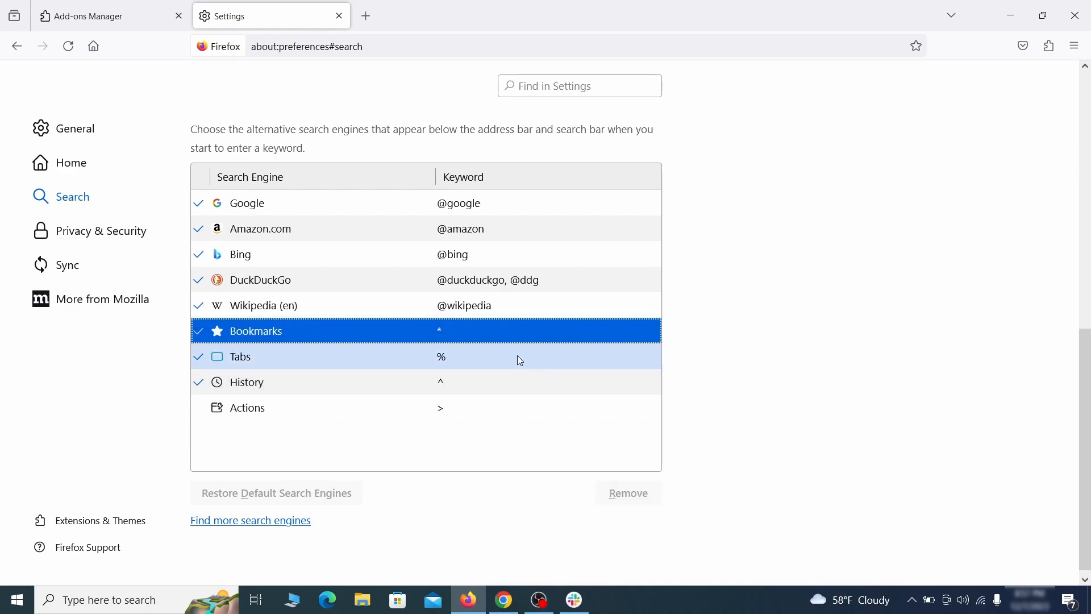
pyautogui.scroll(3, 518, 359)
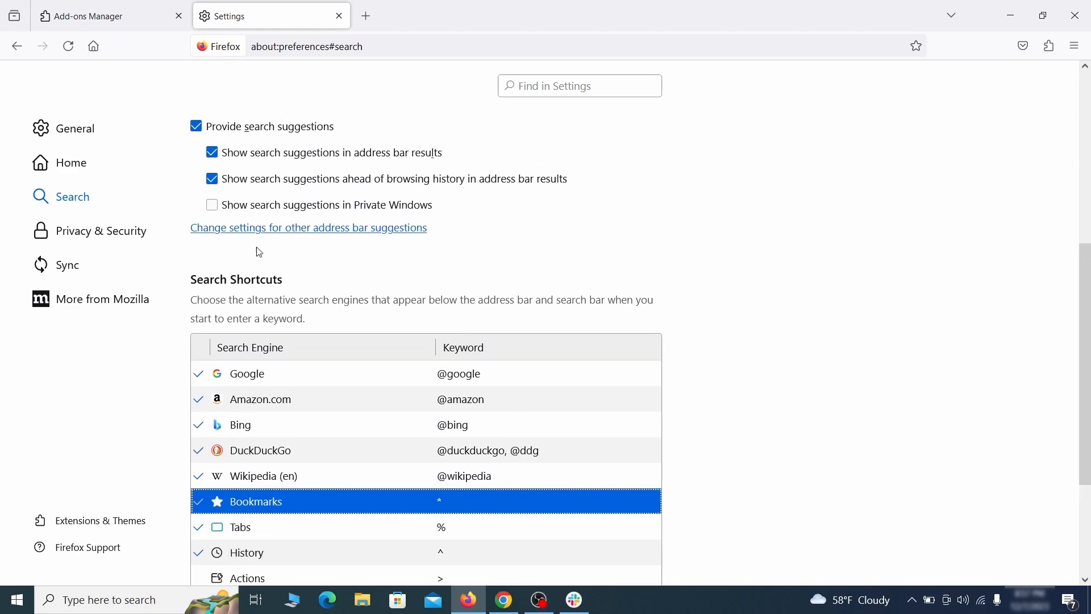
# - Clear all cookies, site data and cached web content in the privacy and security settings
pyautogui.click(105, 228)
pyautogui.scroll(-10, 726, 262)
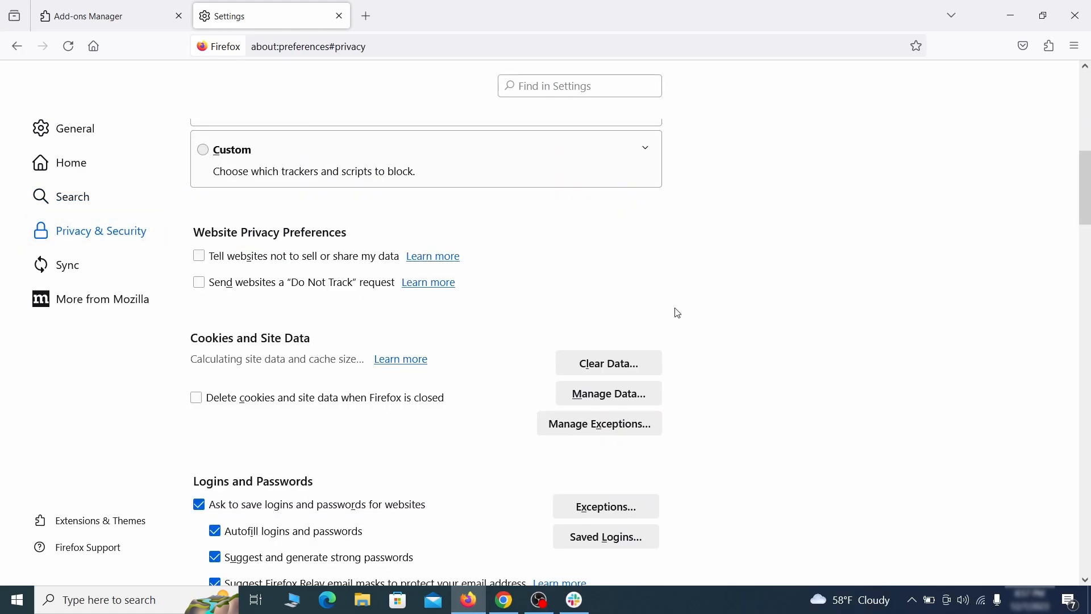
pyautogui.click(623, 365)
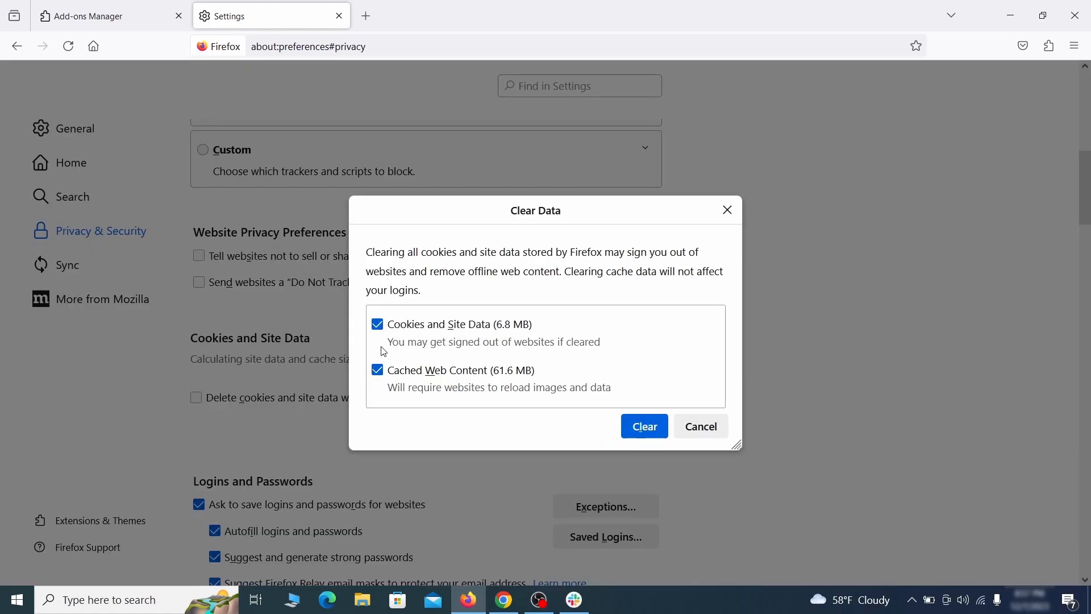
pyautogui.click(663, 430)
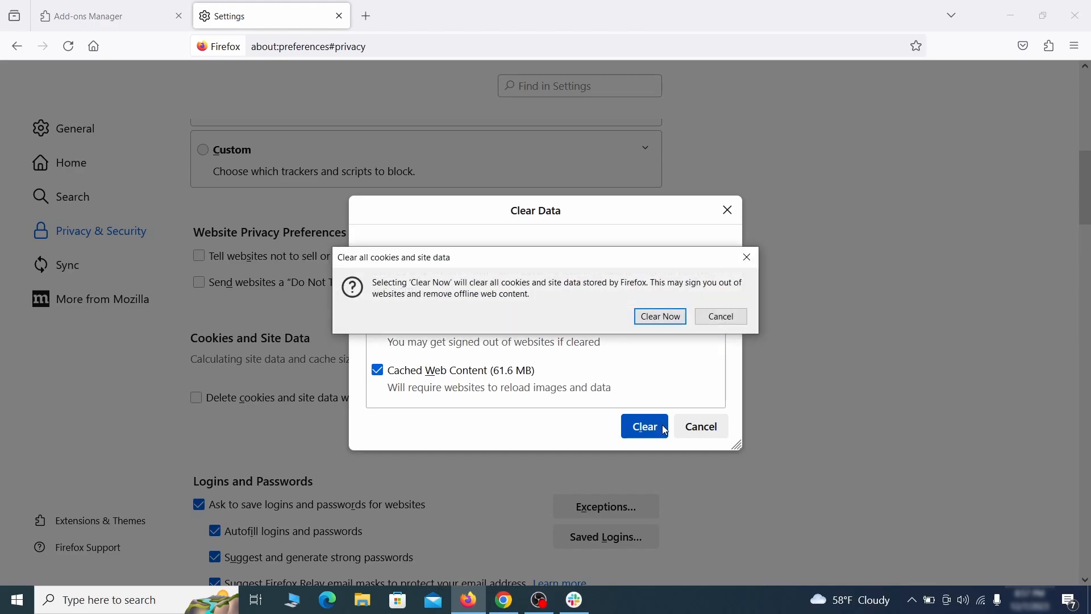
pyautogui.click(666, 322)
# - Open the notification permission settings for websites in the privacy and security settings
pyautogui.scroll(-12, 742, 349)
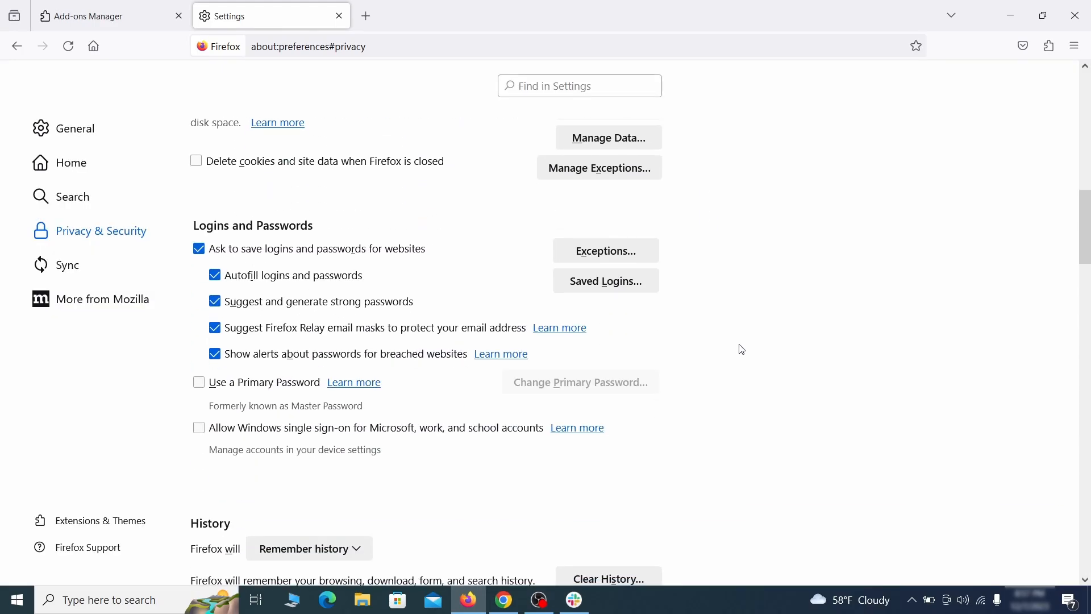
pyautogui.scroll(-2, 742, 349)
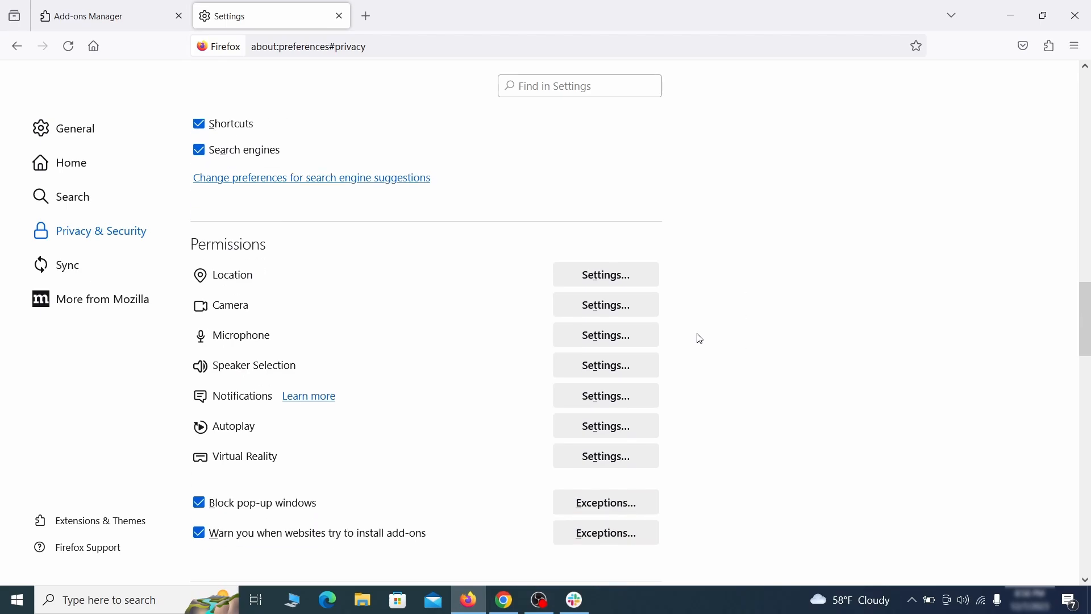
pyautogui.click(635, 405)
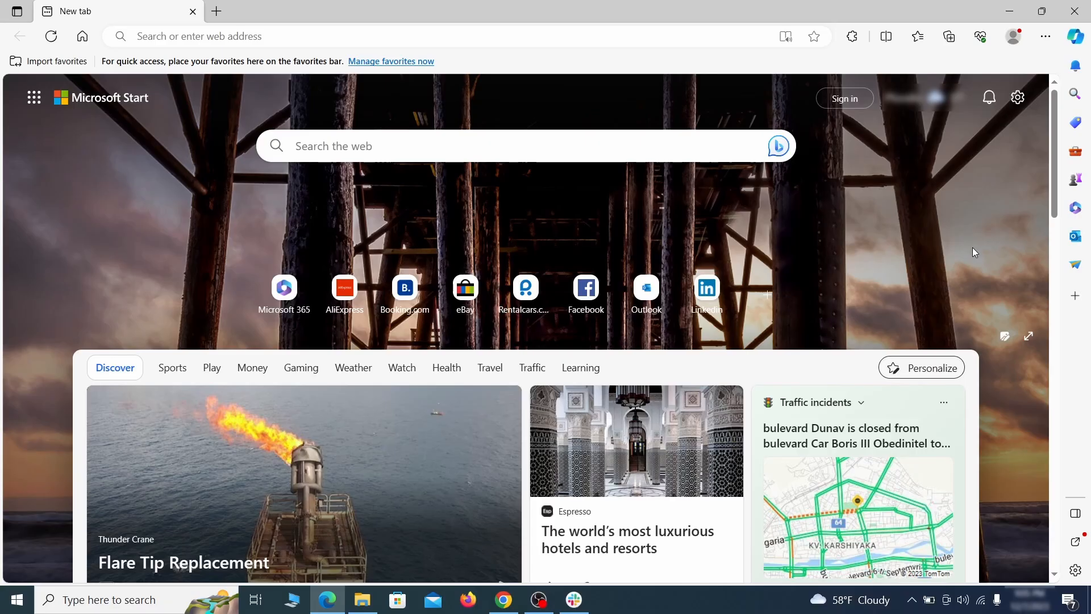
# - In Microsoft Edge, open the extension management page, then disable and remove the Quidco Cashback Reminder extension
pyautogui.click(1045, 37)
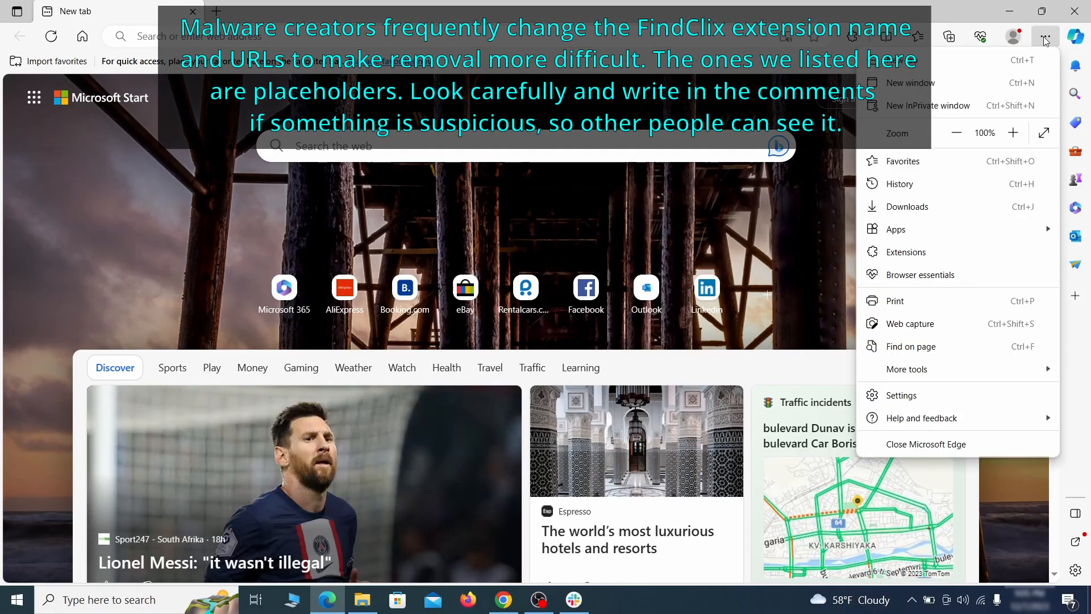
pyautogui.click(938, 251)
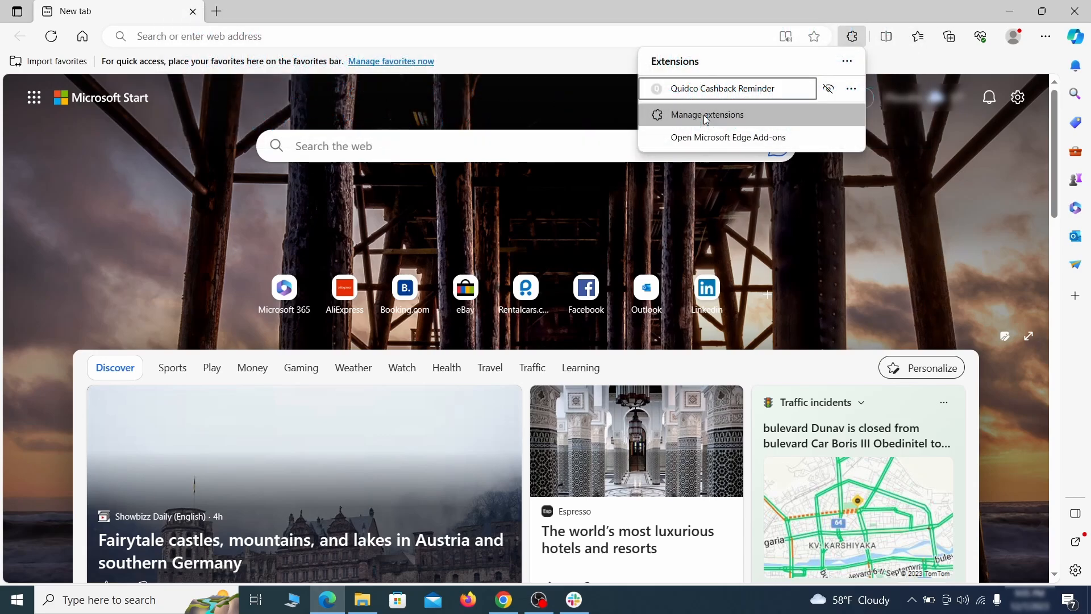
pyautogui.click(706, 118)
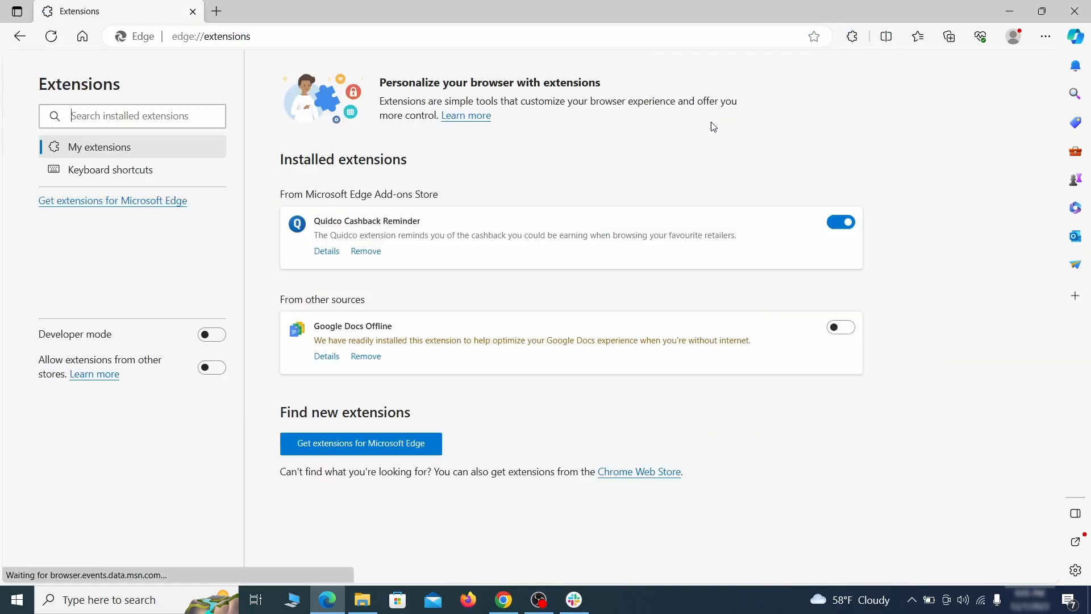
pyautogui.click(841, 223)
pyautogui.click(365, 252)
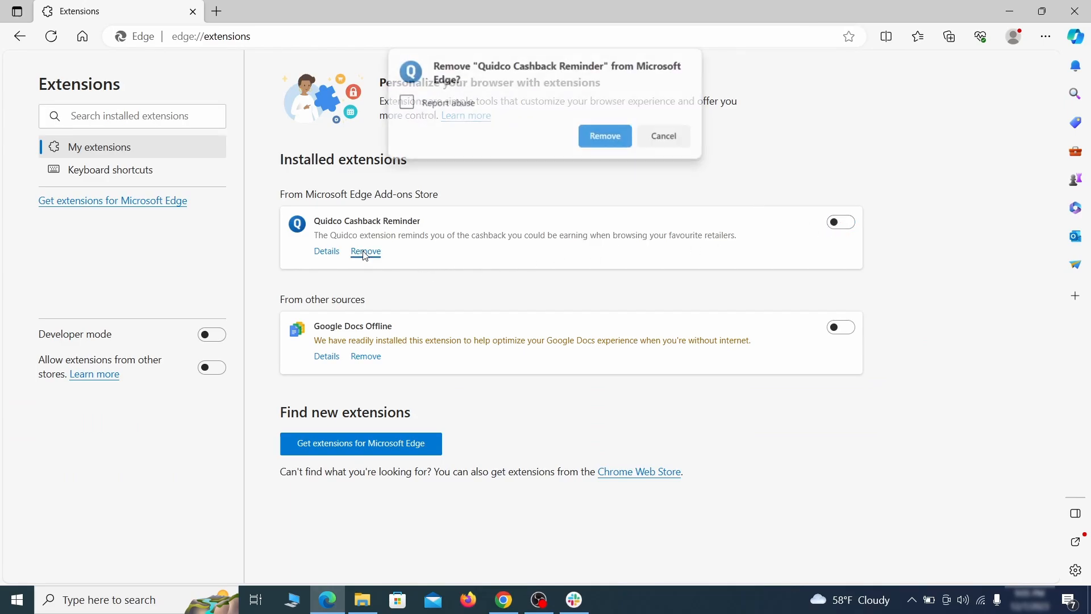
pyautogui.click(606, 136)
# - Open the privacy settings in a new tab and clear the last hour's browsing data, including history, cookies, cached files and site permissions
pyautogui.hotkey('ctrl', 't')
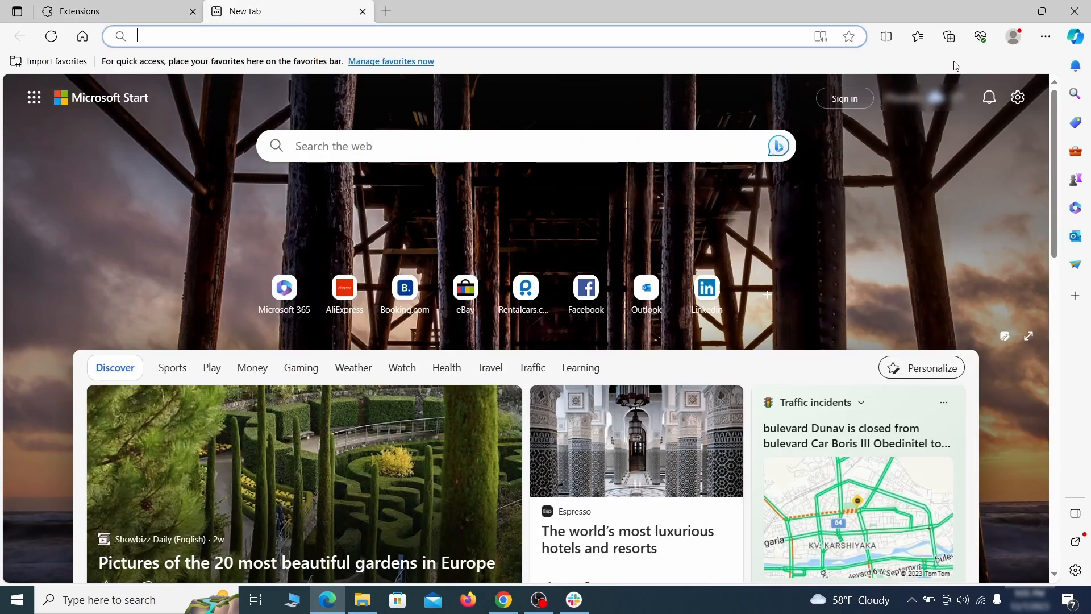
pyautogui.click(1046, 36)
pyautogui.click(903, 395)
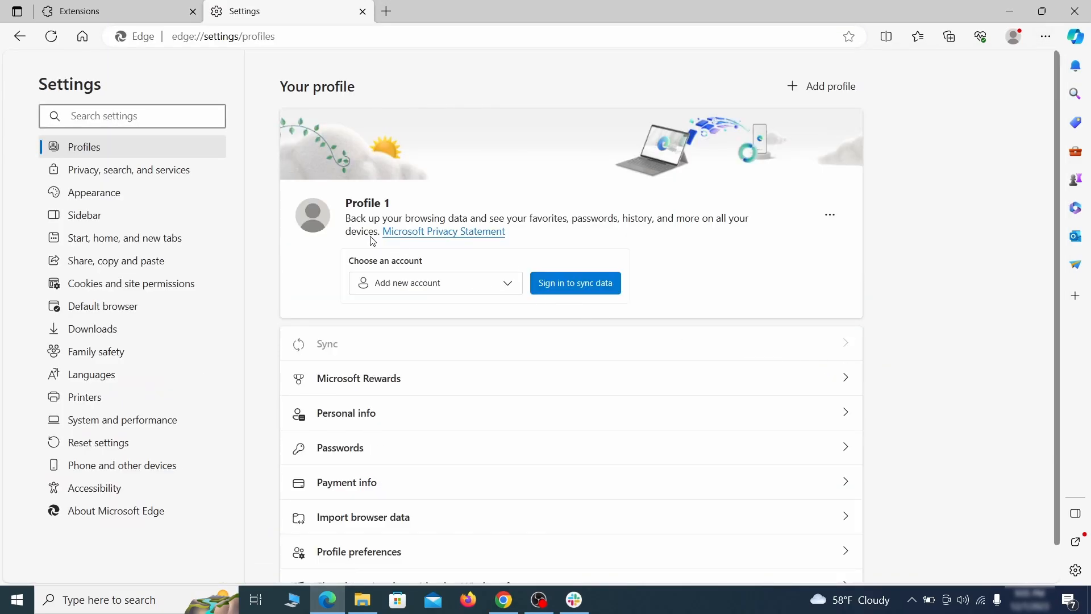
pyautogui.click(181, 172)
pyautogui.scroll(-4, 591, 349)
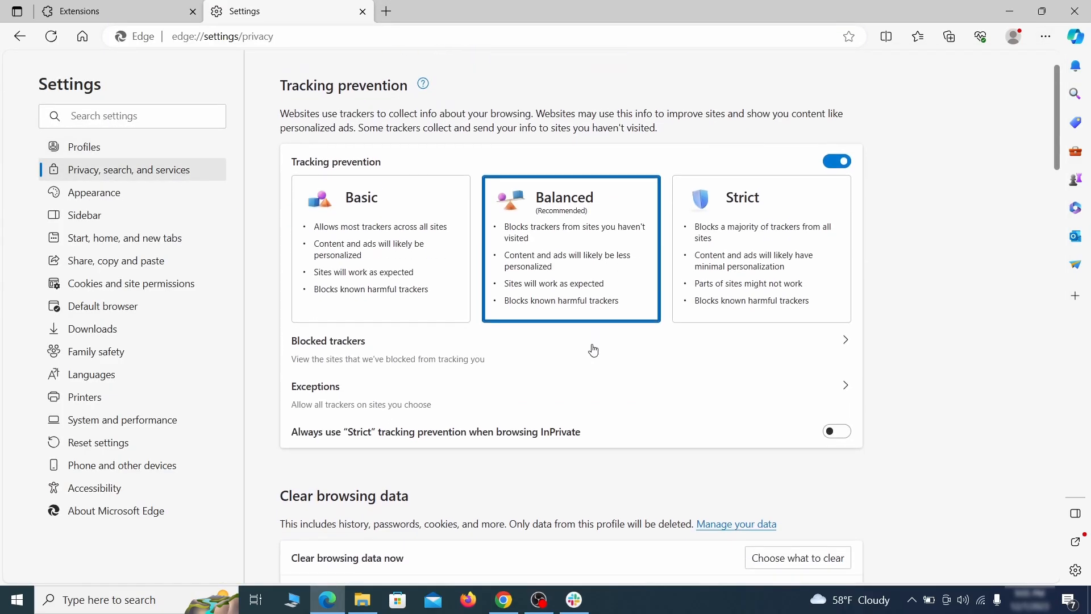
pyautogui.click(817, 395)
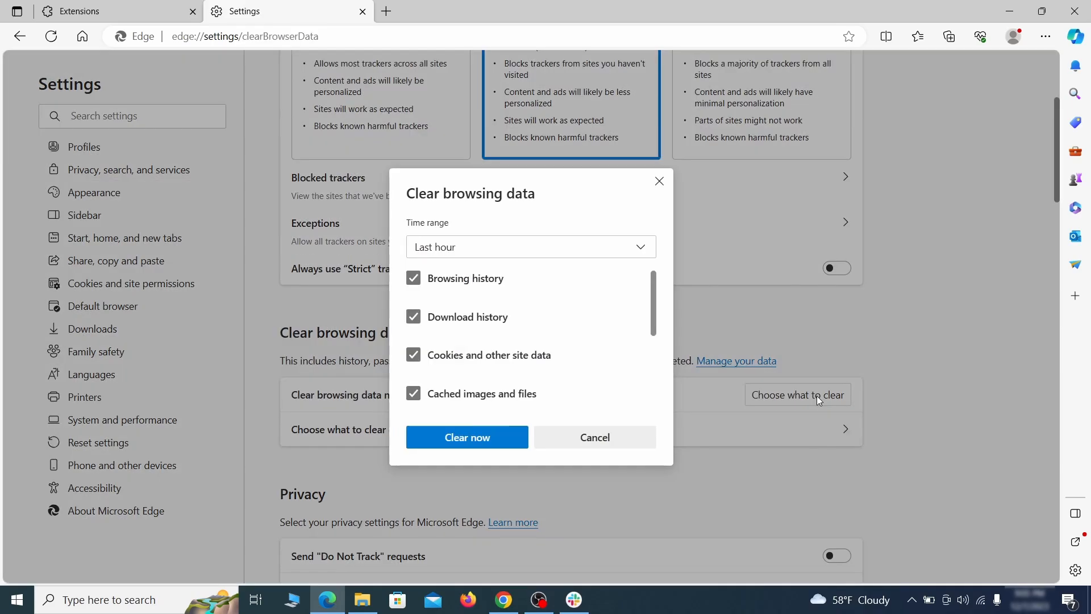
pyautogui.scroll(-5, 446, 325)
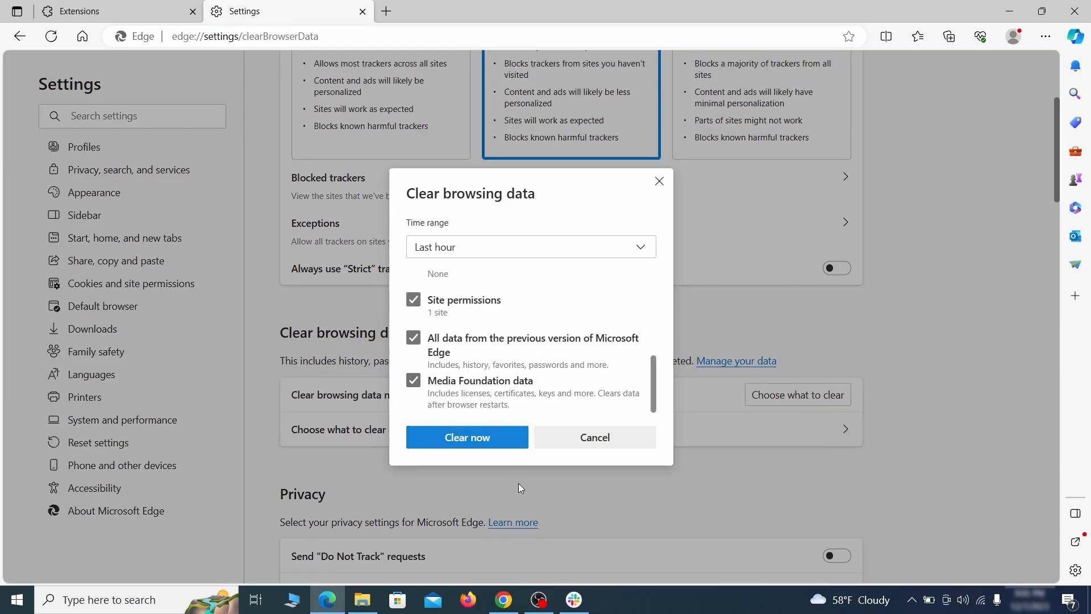
# - Set the search engine used in the address bar to Google in the address bar and search settings
pyautogui.scroll(-10, 705, 322)
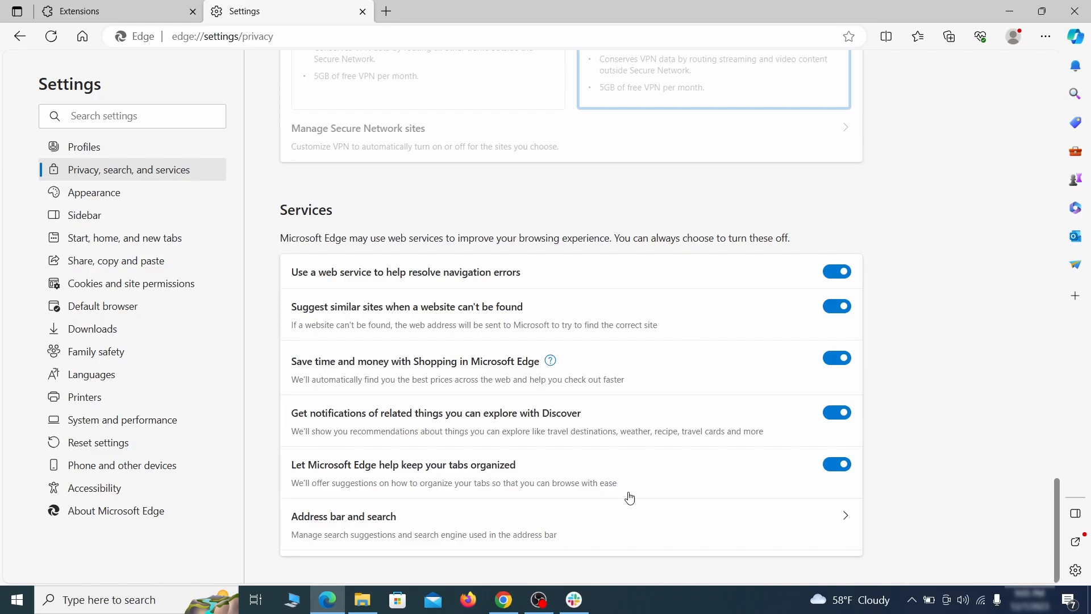
pyautogui.click(624, 538)
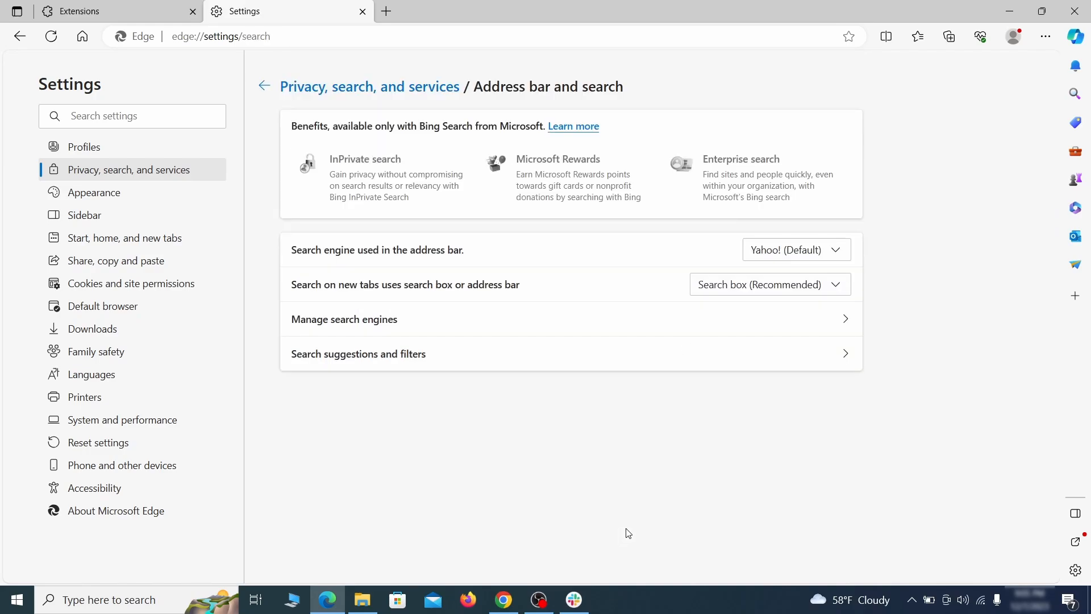
pyautogui.click(841, 252)
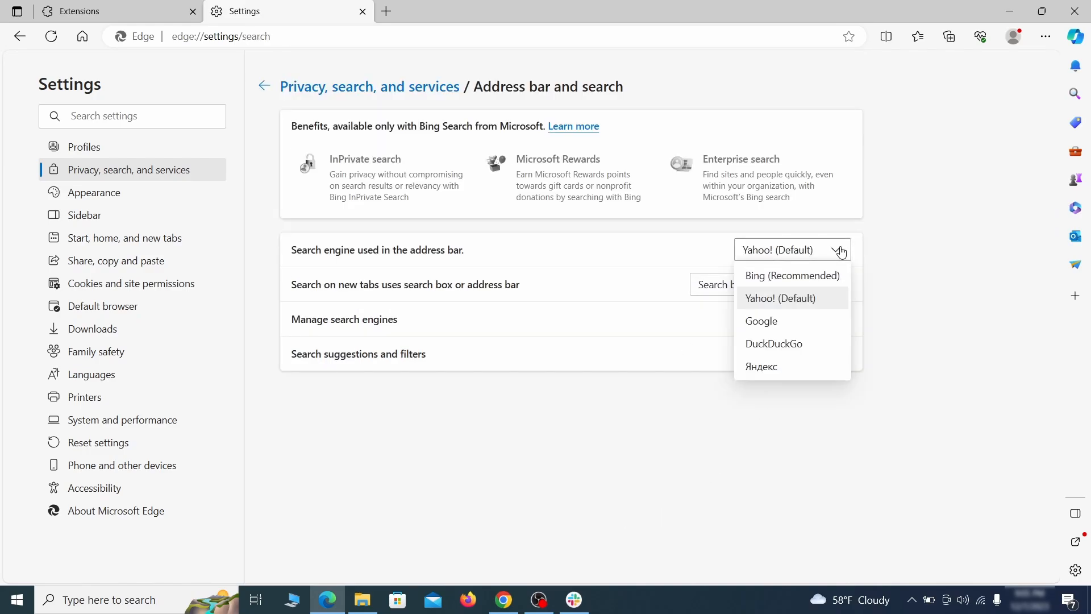
pyautogui.click(809, 320)
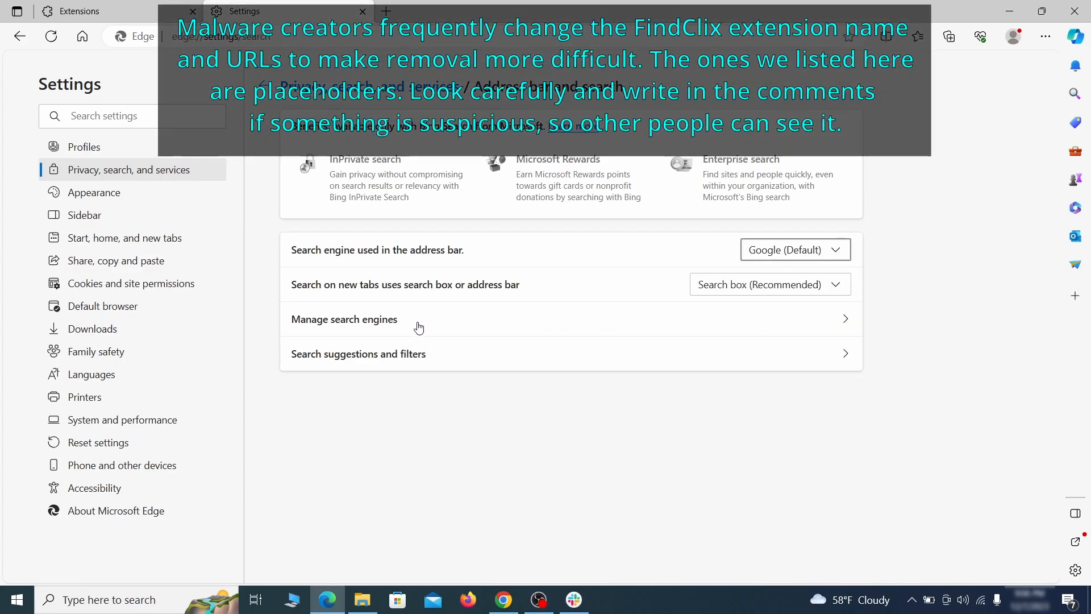
# - Remove the ExampleRougeURL.com entry from the list of managed search engines
pyautogui.click(419, 325)
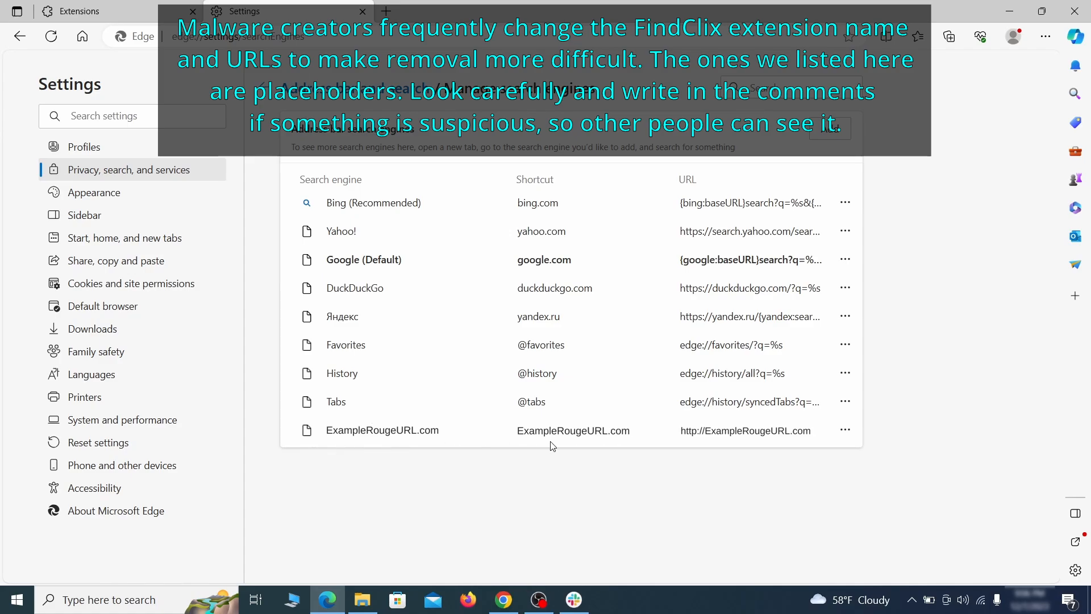
pyautogui.click(845, 430)
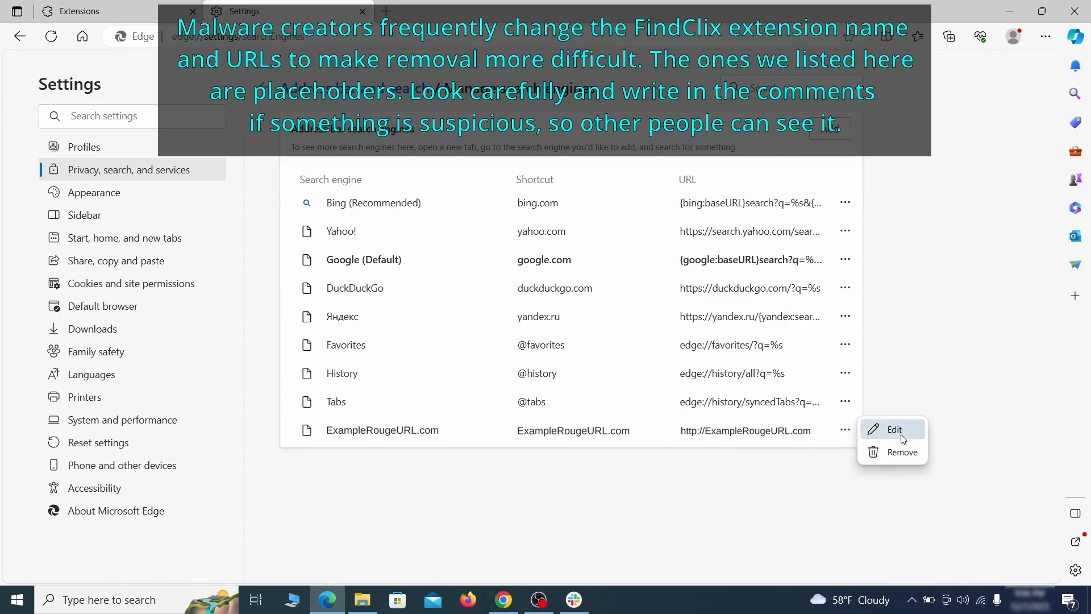
pyautogui.click(903, 453)
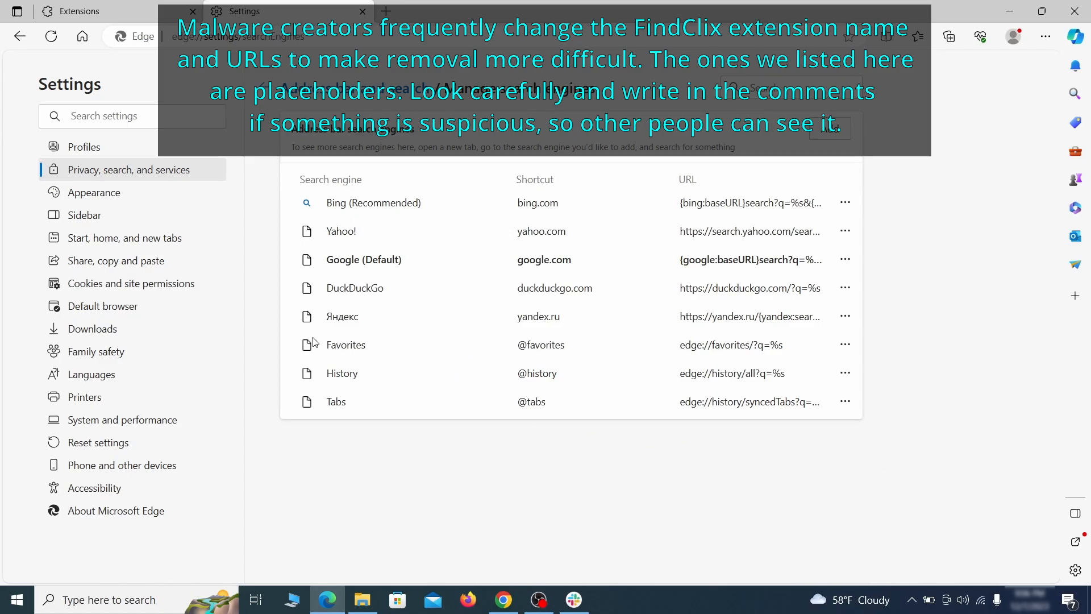
# - In the start, home and new tabs settings, delete ExampleRougeURL.com from the pages opened at startup
pyautogui.click(136, 239)
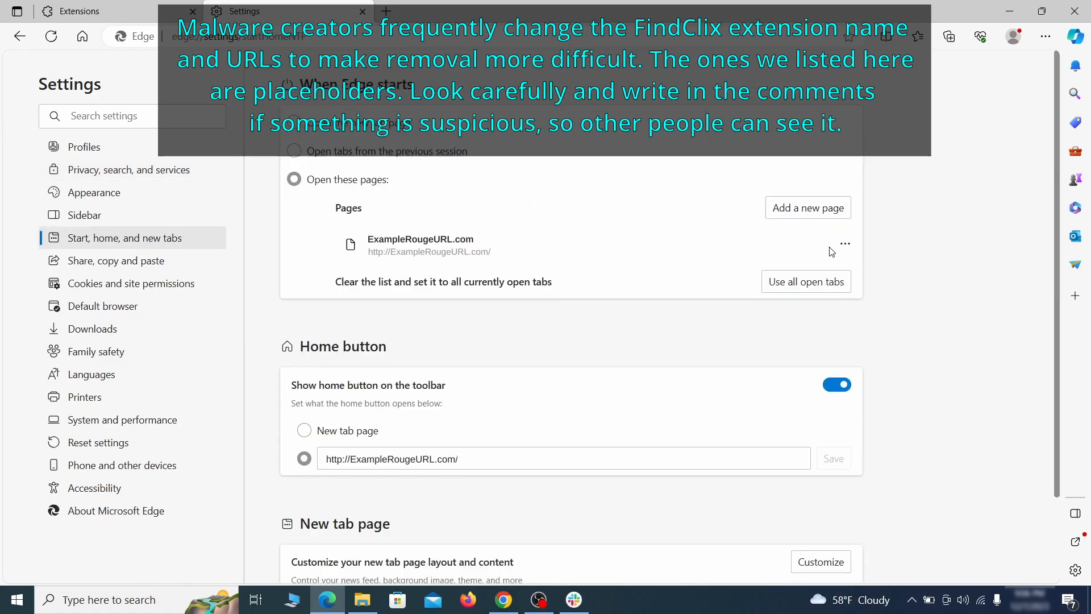
pyautogui.click(845, 244)
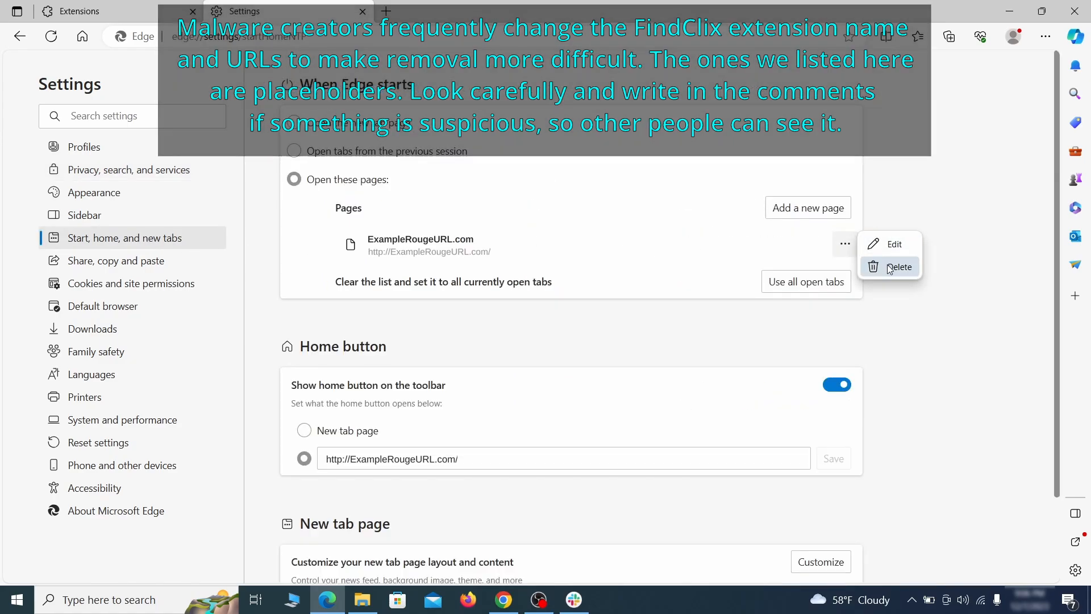
pyautogui.click(890, 268)
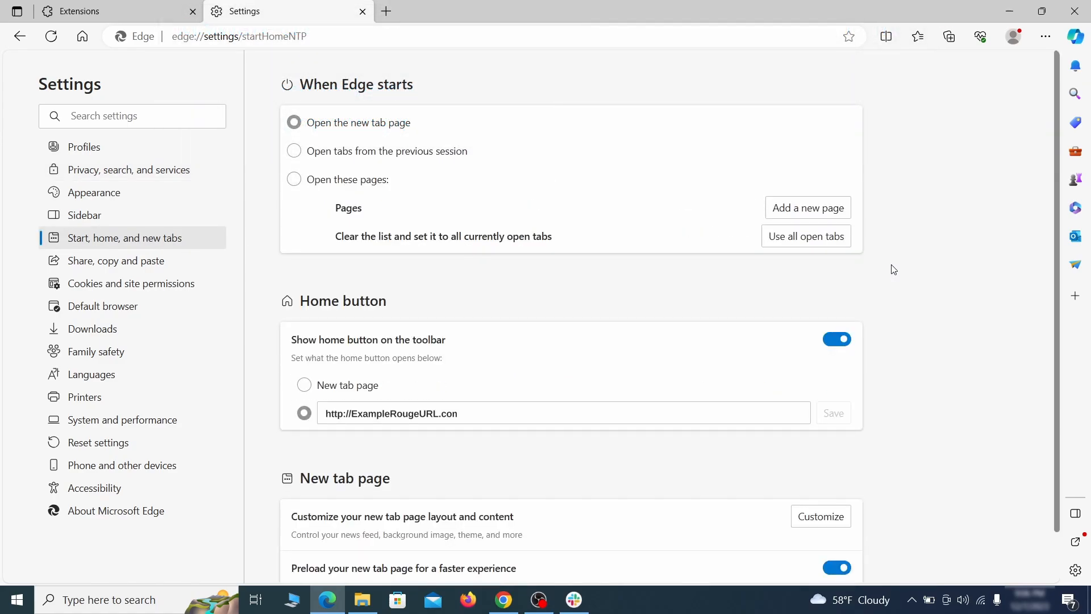
# - Clear the custom home button URL in favour of the new tab page, and set startup to open tabs from the previous session
pyautogui.tripleClick(474, 408)
pyautogui.press('BackSpace')
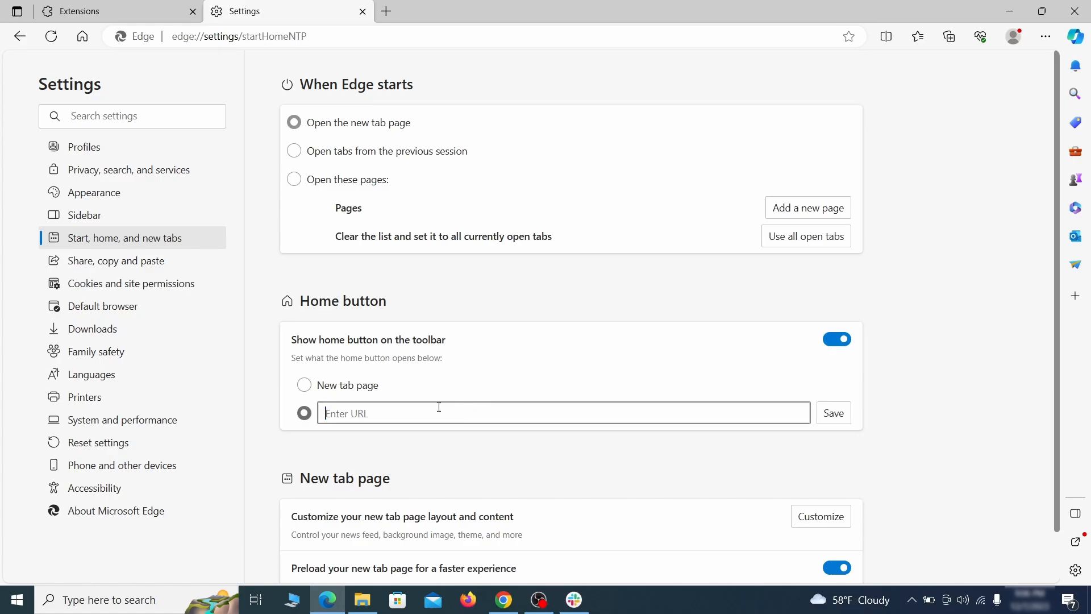
pyautogui.click(304, 387)
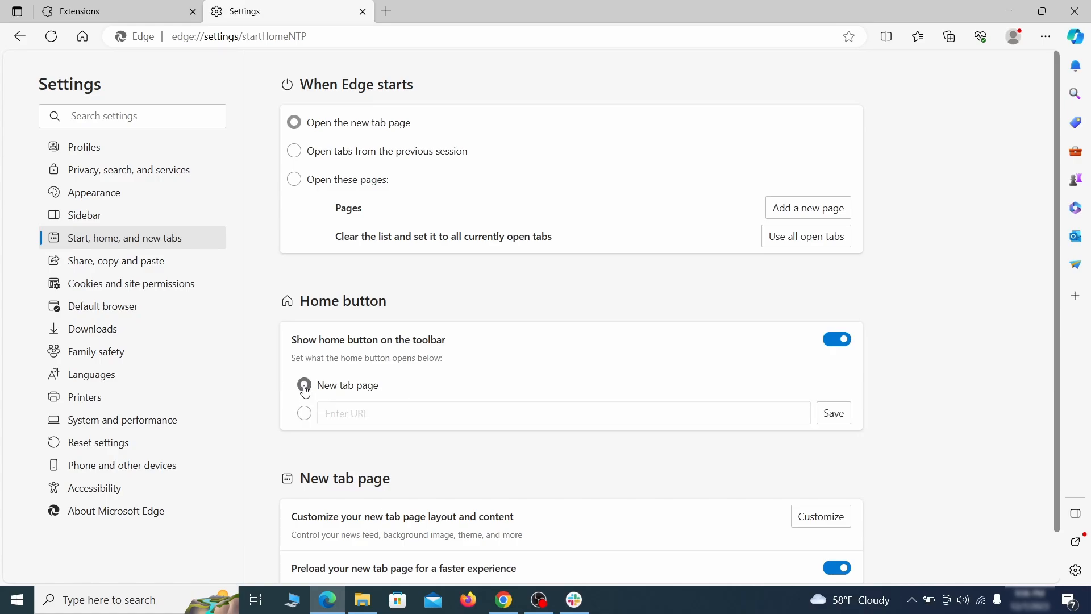
pyautogui.click(294, 151)
# - In the site permissions for notifications, remove ExampleRougeURL.com from the allowed sites
pyautogui.click(200, 285)
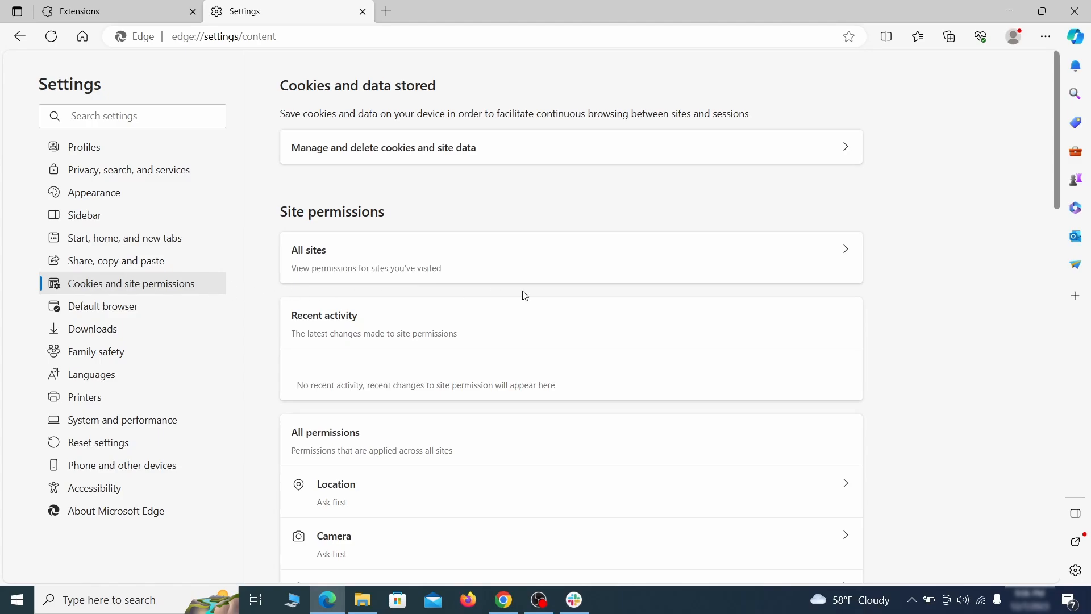
pyautogui.scroll(-5, 524, 295)
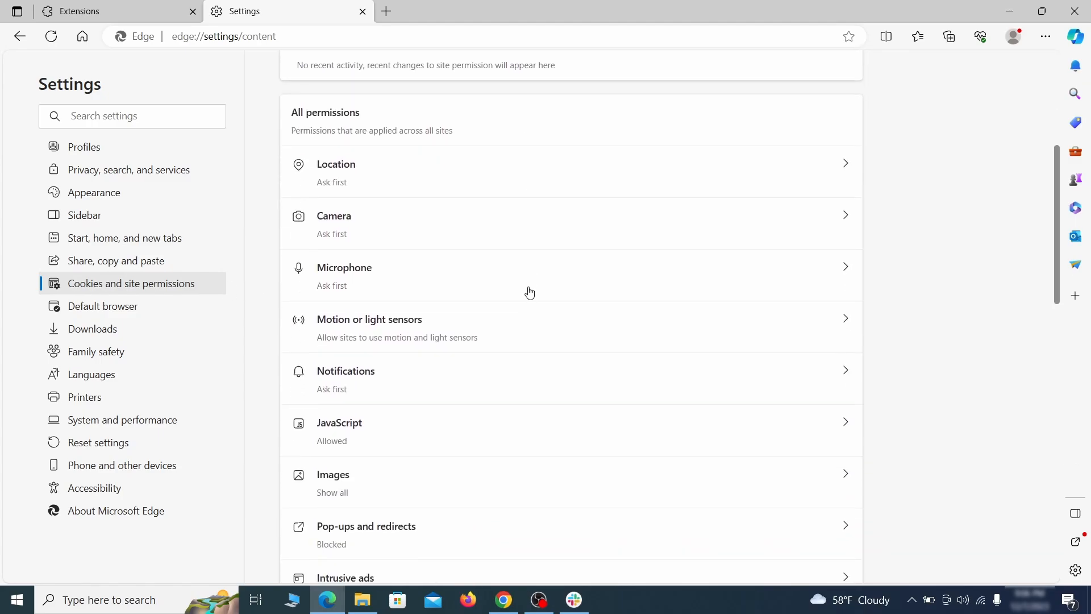
pyautogui.scroll(-1, 528, 296)
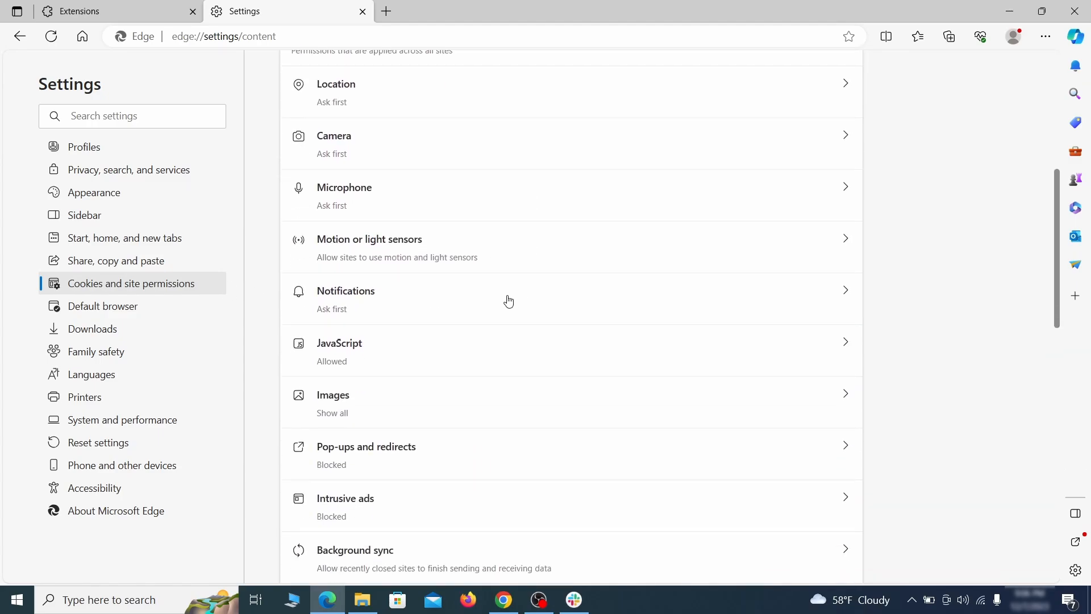
pyautogui.click(508, 302)
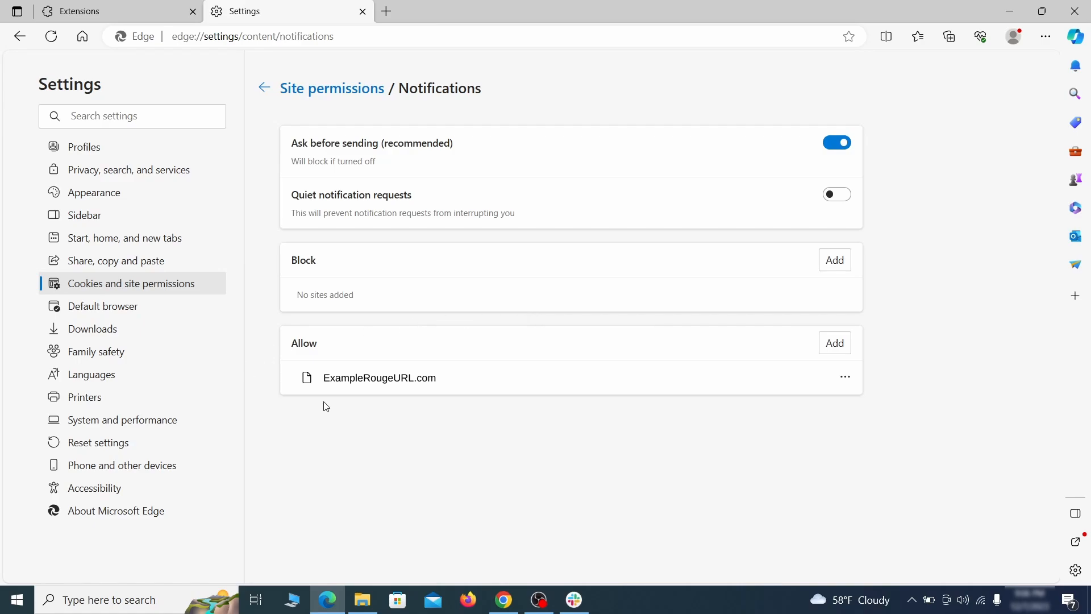
pyautogui.click(845, 377)
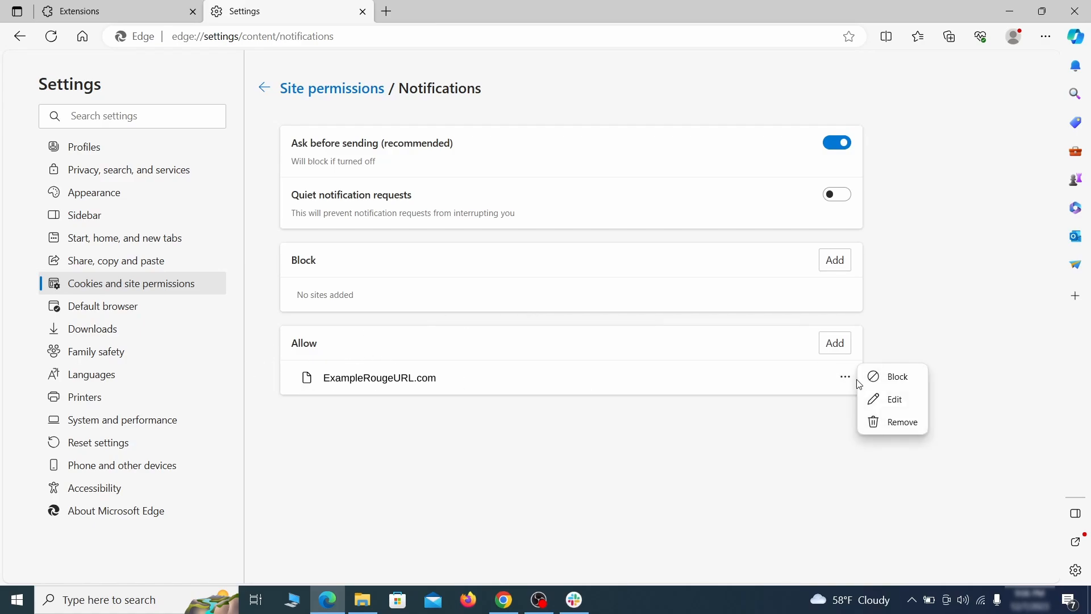
pyautogui.click(895, 423)
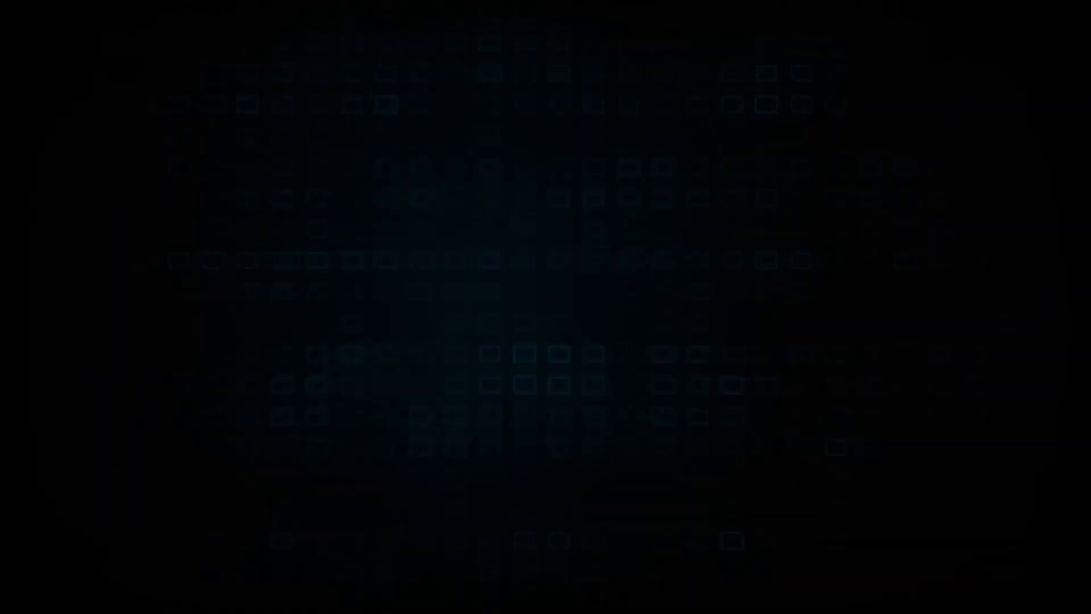